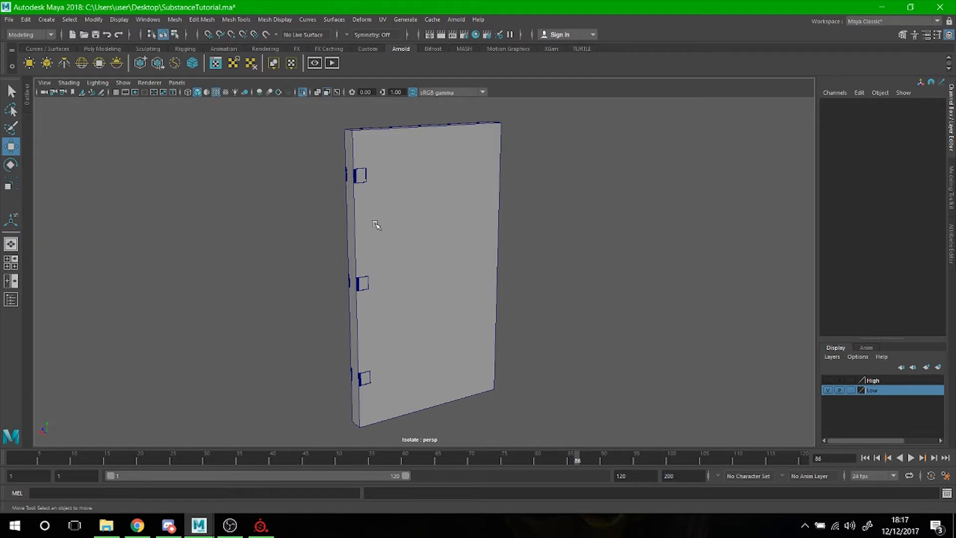
# Examine the low-poly door slab and its three hinges from close up and from a distance
pyautogui.keyDown('alt'); pyautogui.moveTo(395, 203); pyautogui.dragTo(426, 302, button='right'); pyautogui.keyUp('alt')
pyautogui.keyDown('alt'); pyautogui.moveTo(426, 302); pyautogui.dragTo(436, 280); pyautogui.keyUp('alt')
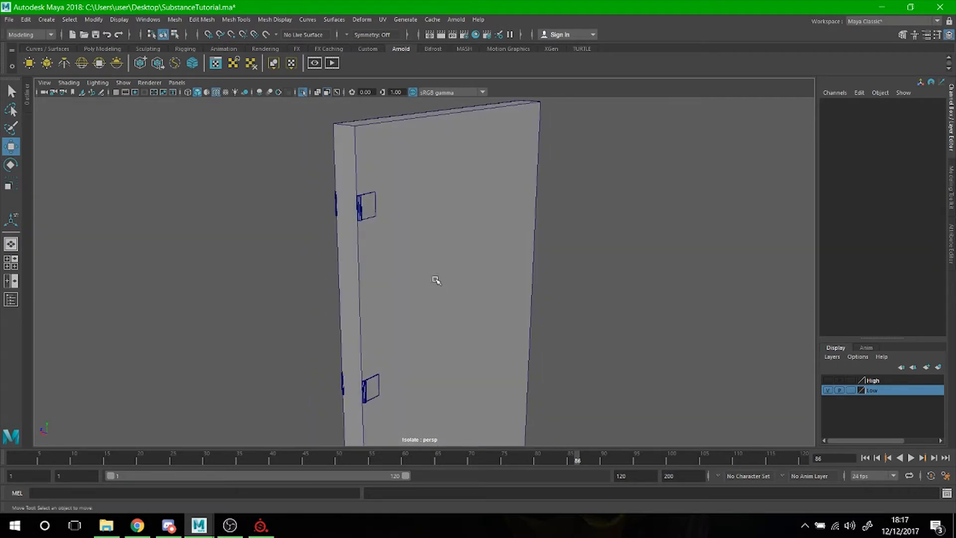
pyautogui.click(477, 212)
pyautogui.click(601, 214)
pyautogui.click(369, 211)
pyautogui.keyDown('alt'); pyautogui.moveTo(366, 207); pyautogui.dragTo(418, 244, button='right'); pyautogui.keyUp('alt')
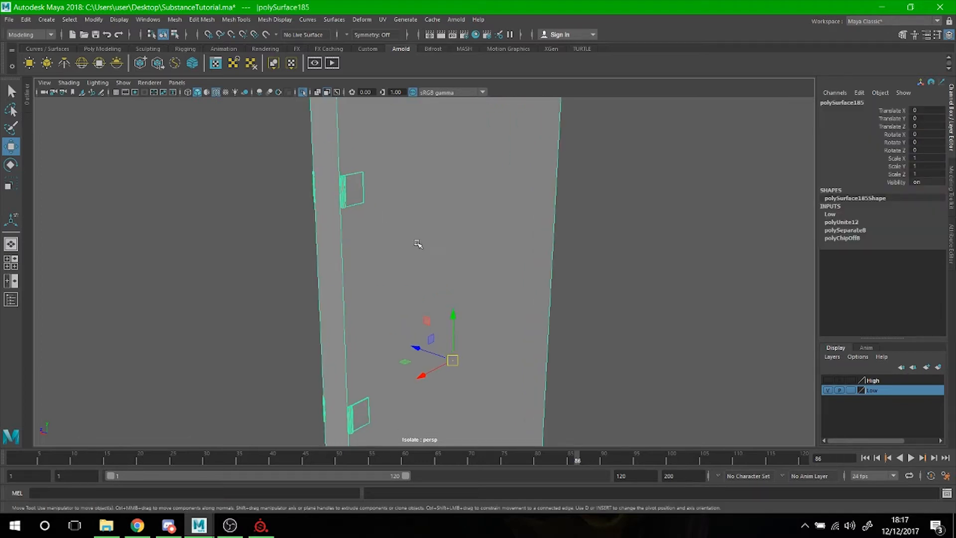
pyautogui.keyDown('alt'); pyautogui.moveTo(417, 244); pyautogui.dragTo(398, 244); pyautogui.keyUp('alt')
pyautogui.keyDown('alt'); pyautogui.moveTo(398, 244); pyautogui.dragTo(340, 258, button='right'); pyautogui.keyUp('alt')
pyautogui.keyDown('alt'); pyautogui.moveTo(356, 268); pyautogui.dragTo(356, 227, button='middle'); pyautogui.keyUp('alt')
pyautogui.keyDown('alt'); pyautogui.moveTo(382, 237); pyautogui.dragTo(340, 247, button='right'); pyautogui.keyUp('alt')
pyautogui.keyDown('alt'); pyautogui.moveTo(375, 243); pyautogui.dragTo(345, 222, button='middle'); pyautogui.keyUp('alt')
pyautogui.keyDown('alt'); pyautogui.moveTo(374, 223); pyautogui.dragTo(357, 221, button='right'); pyautogui.keyUp('alt')
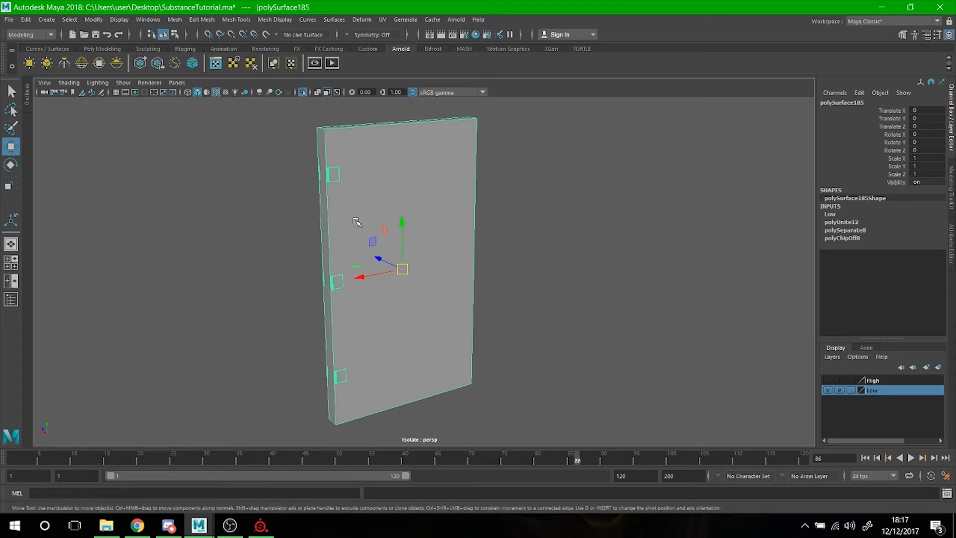
pyautogui.click(508, 239)
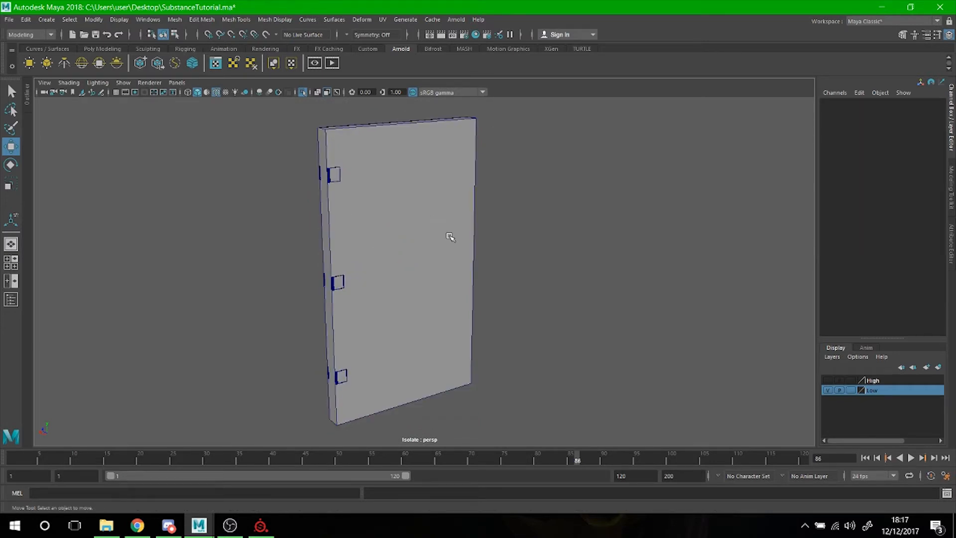
# Compare the detailed door on the High layer with the Low version by toggling both layers' visibility, leaving only Low shown
pyautogui.click(828, 380)
pyautogui.moveTo(570, 299)
pyautogui.keyDown('alt'); pyautogui.mouseDown()
pyautogui.moveTo(488, 300)
pyautogui.moveTo(572, 310)
pyautogui.mouseUp(); pyautogui.keyUp('alt')
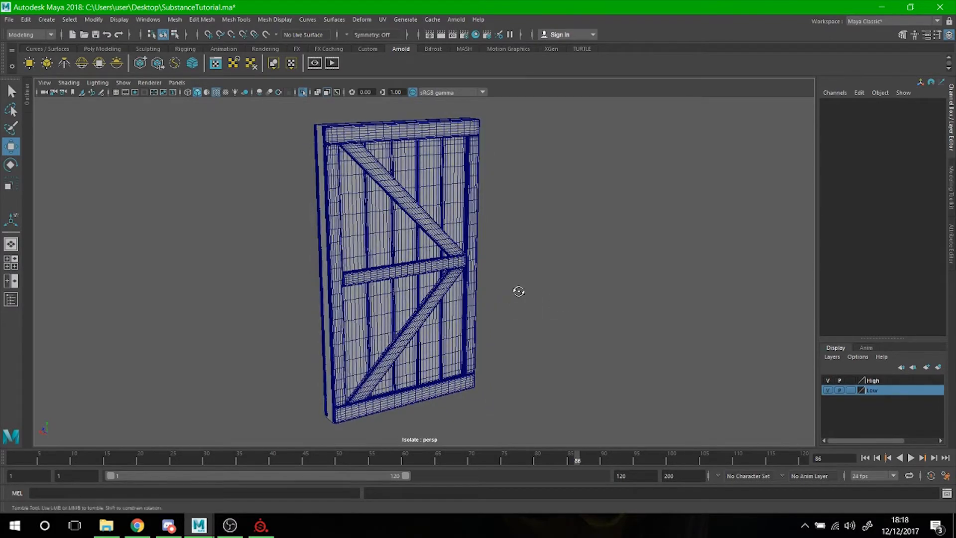
pyautogui.keyDown('alt'); pyautogui.moveTo(518, 291); pyautogui.dragTo(534, 292); pyautogui.keyUp('alt')
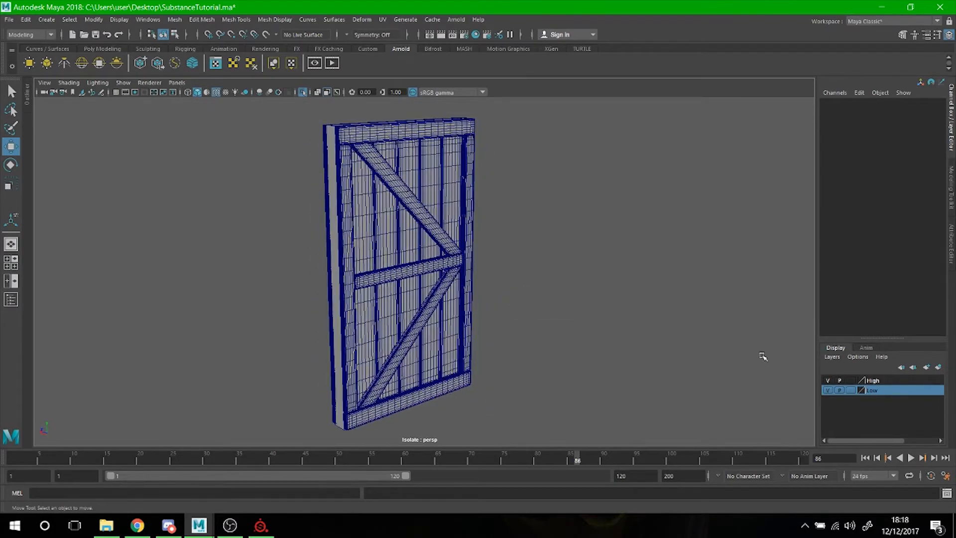
pyautogui.click(829, 391)
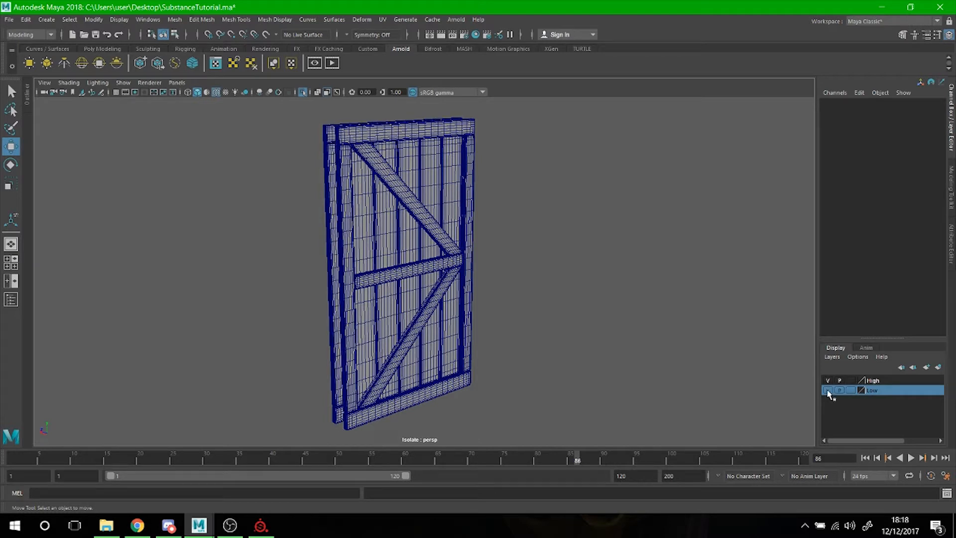
pyautogui.click(828, 391)
pyautogui.click(832, 381)
pyautogui.click(827, 380)
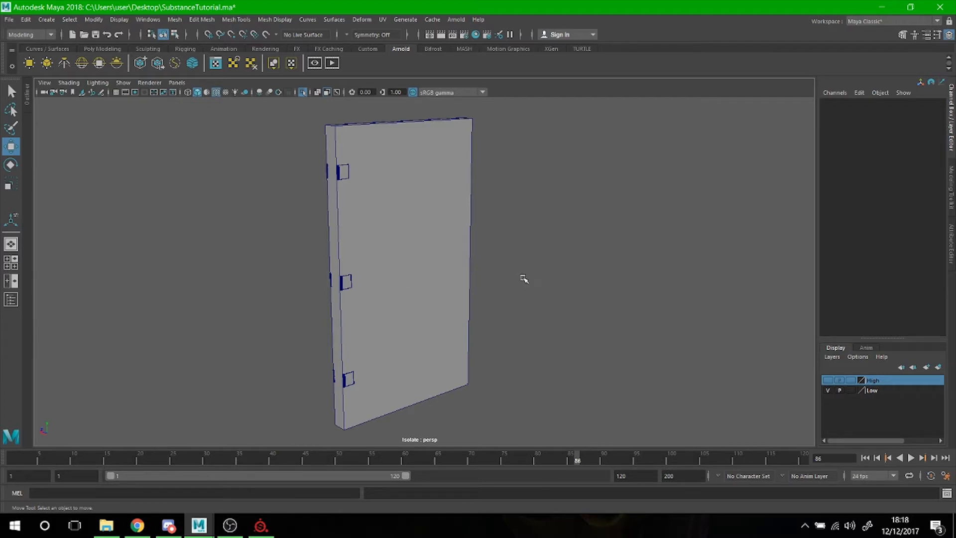
pyautogui.keyDown('alt'); pyautogui.moveTo(537, 234); pyautogui.dragTo(530, 233); pyautogui.keyUp('alt')
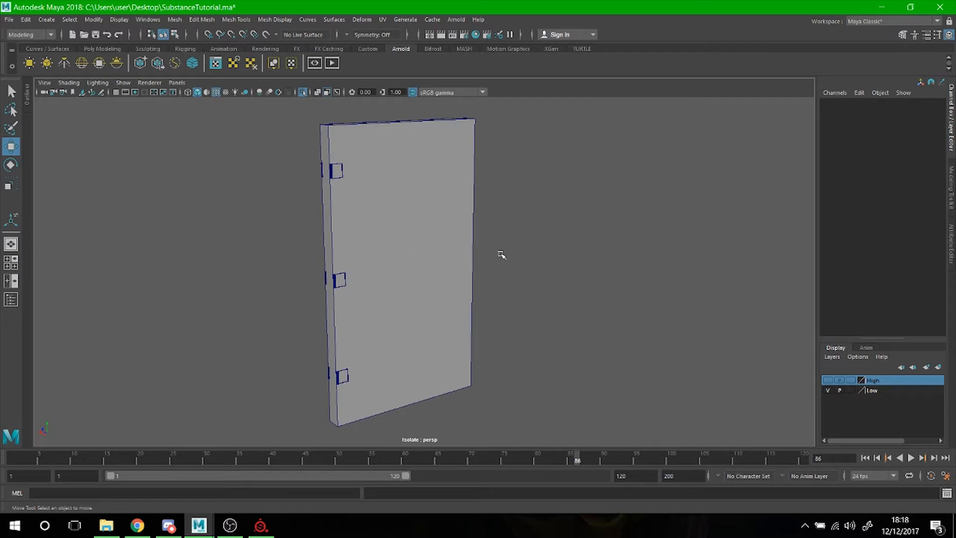
pyautogui.keyDown('alt'); pyautogui.moveTo(502, 256); pyautogui.dragTo(473, 253, button='right'); pyautogui.keyUp('alt')
pyautogui.keyDown('alt'); pyautogui.moveTo(474, 256); pyautogui.dragTo(455, 228); pyautogui.keyUp('alt')
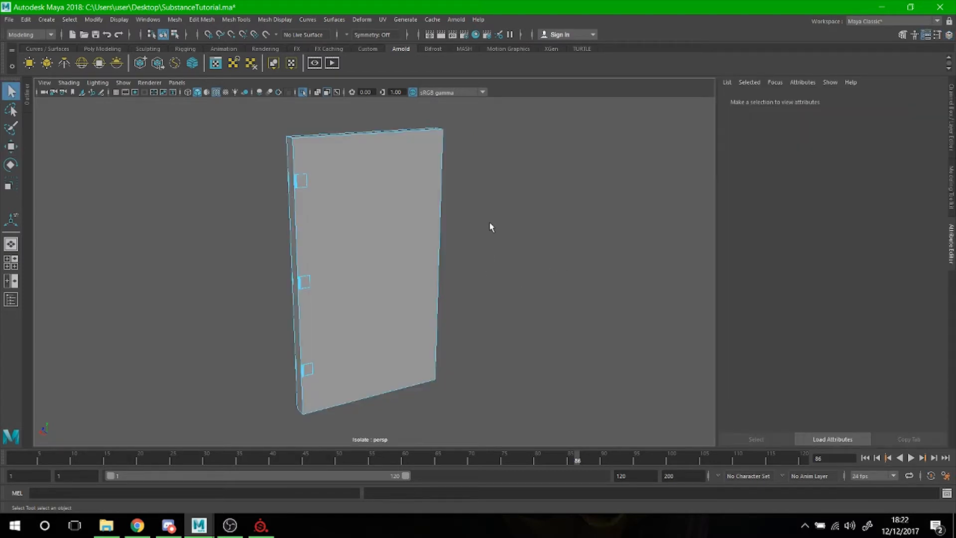
# Select the low-poly door in object mode and open the Hypershade to inspect the Metal material's node network
pyautogui.moveTo(490, 201); pyautogui.dragTo(513, 192, button='right')
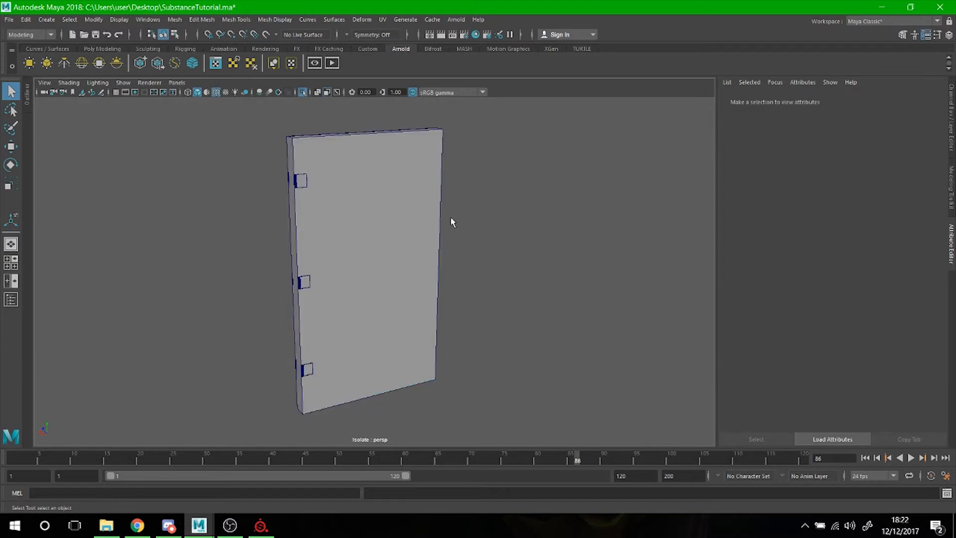
pyautogui.click(429, 227)
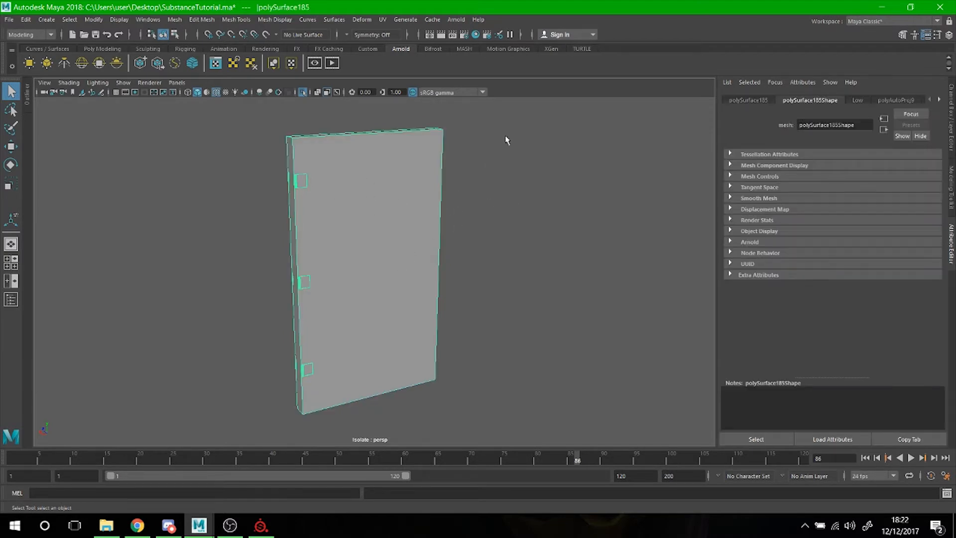
pyautogui.click(476, 35)
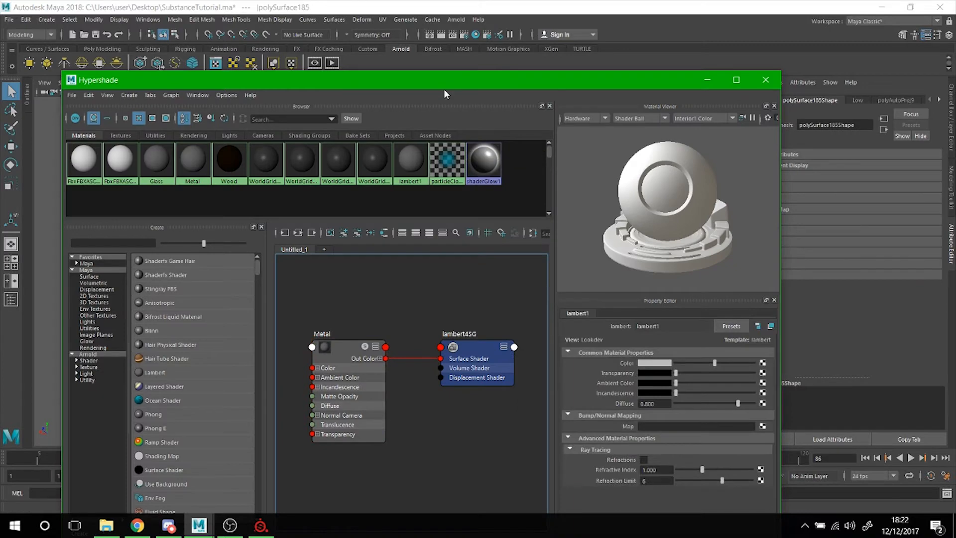
pyautogui.moveTo(444, 91); pyautogui.dragTo(461, 37)
pyautogui.click(388, 292)
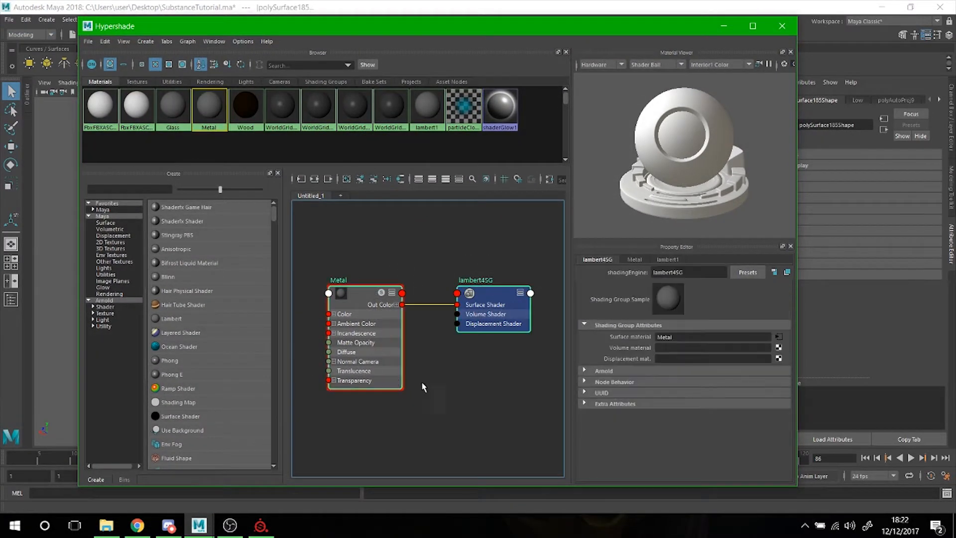
pyautogui.moveTo(381, 306); pyautogui.dragTo(402, 325)
pyautogui.moveTo(463, 372)
pyautogui.keyDown('ctrl'); pyautogui.mouseDown(button='right')
pyautogui.moveTo(443, 286)
pyautogui.moveTo(464, 377)
pyautogui.mouseUp(button='right'); pyautogui.keyUp('ctrl')
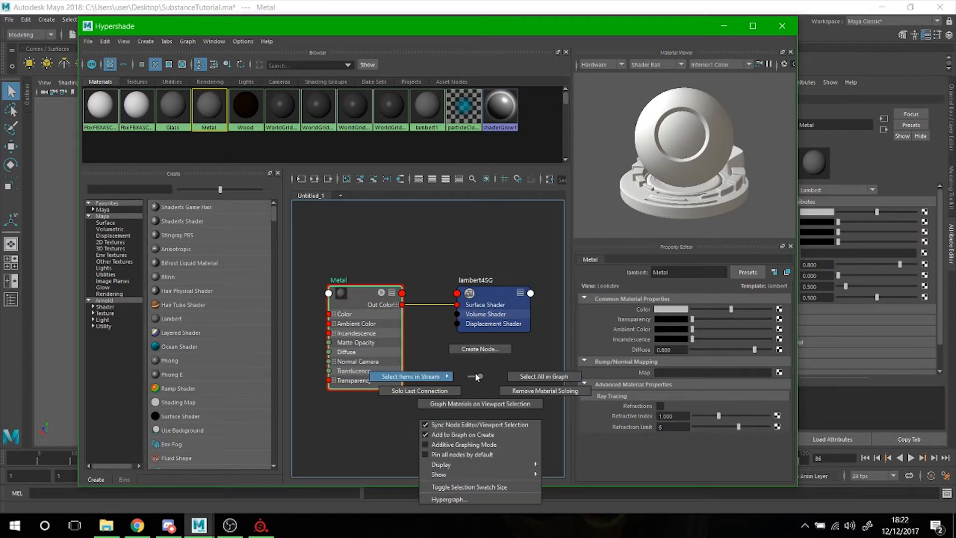
pyautogui.moveTo(419, 247); pyautogui.dragTo(481, 375, button='right')
pyautogui.scroll(-3, 431, 338)
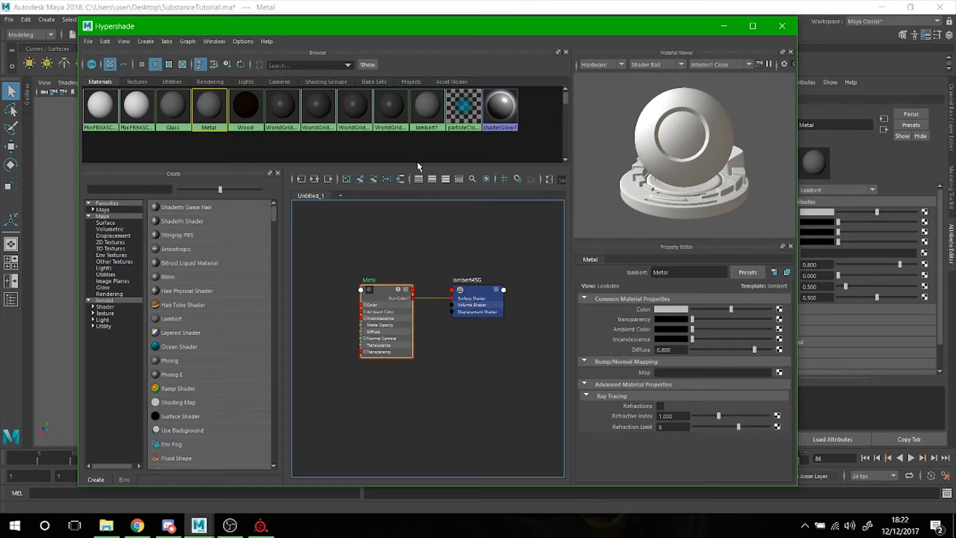
# Inspect the Wood material's options and color properties, and close the Hypershade
pyautogui.rightClick(243, 109)
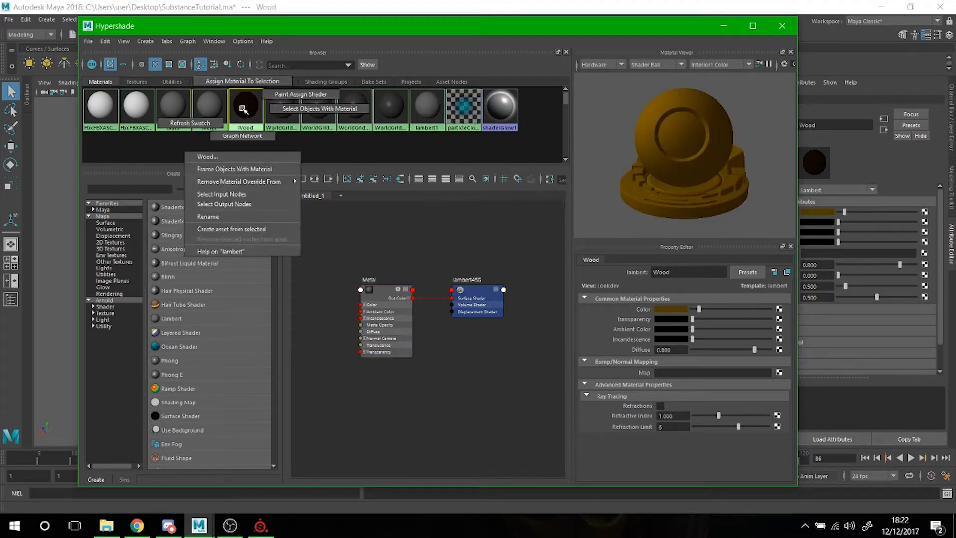
pyautogui.rightClick(243, 109)
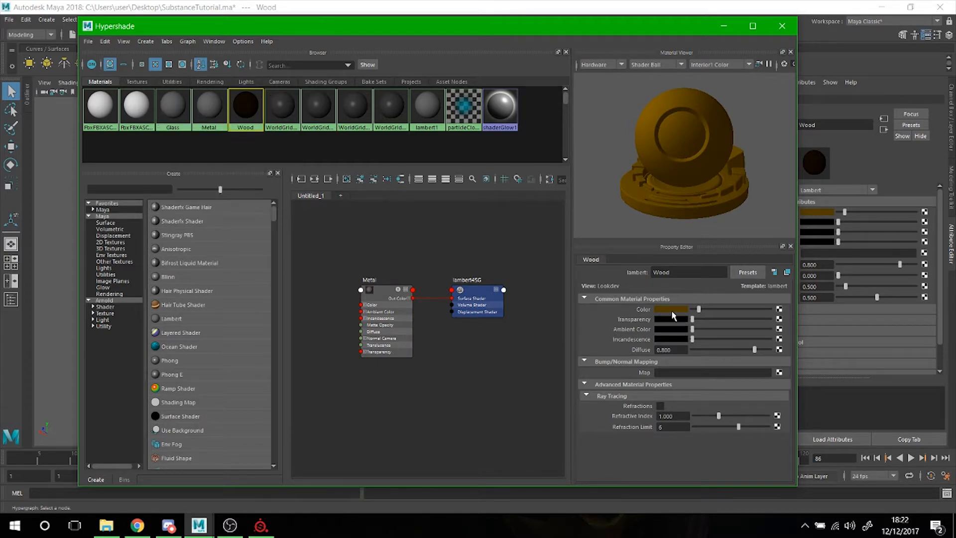
pyautogui.click(522, 338)
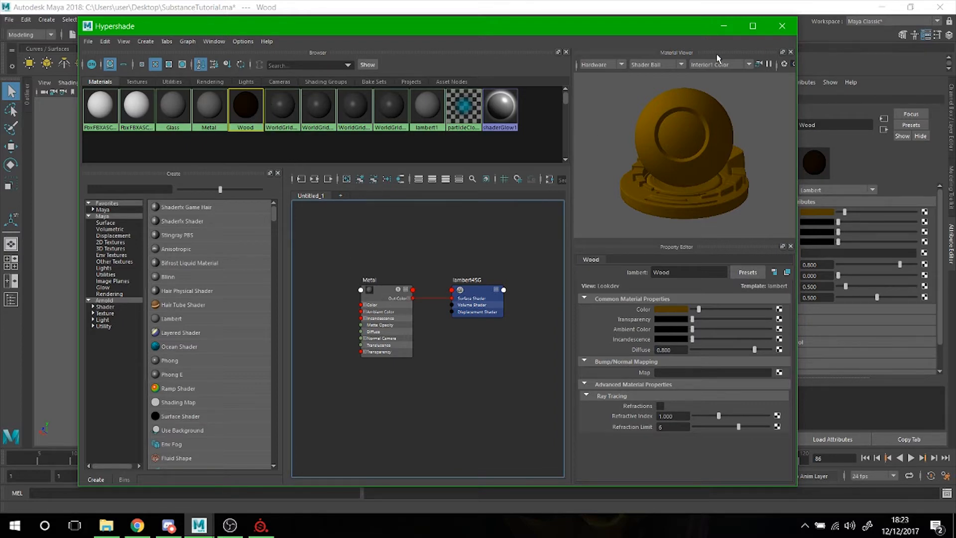
pyautogui.click(782, 26)
# Assign the existing Wood material to all faces of the door slab, leaving out the hinges
pyautogui.keyDown('alt'); pyautogui.moveTo(473, 257); pyautogui.dragTo(494, 226); pyautogui.keyUp('alt')
pyautogui.click(414, 190)
pyautogui.moveTo(414, 192); pyautogui.dragTo(415, 195, button='right')
pyautogui.click(411, 217)
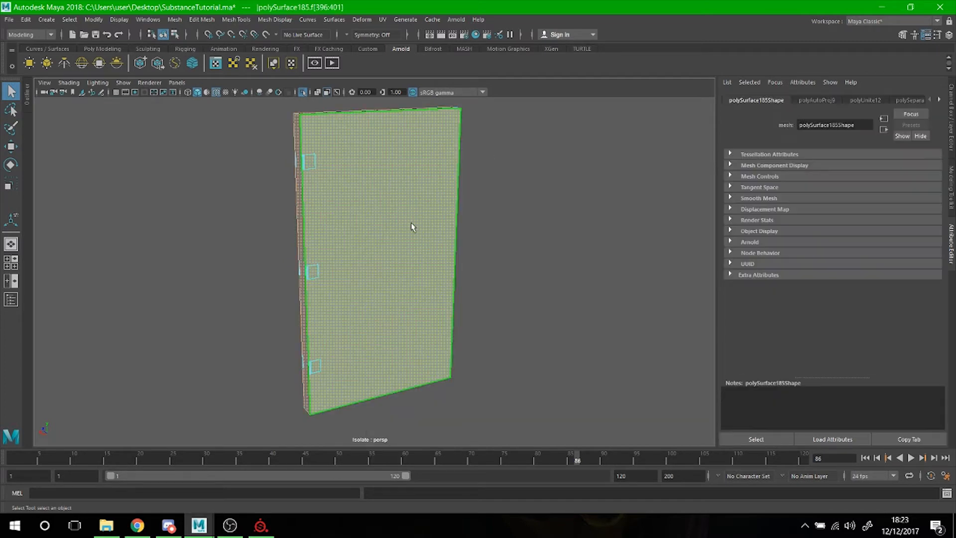
pyautogui.moveTo(418, 205); pyautogui.dragTo(490, 468, button='right')
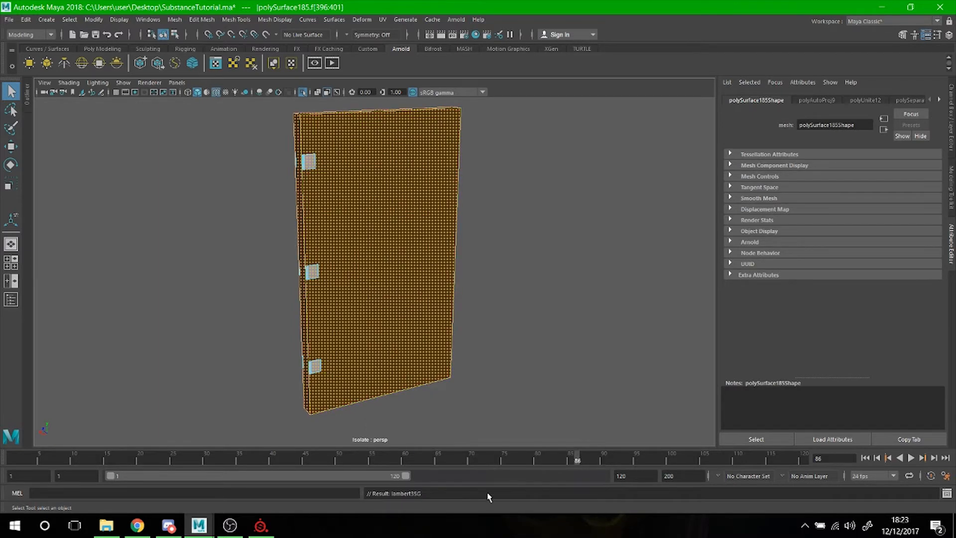
pyautogui.rightClick(513, 219)
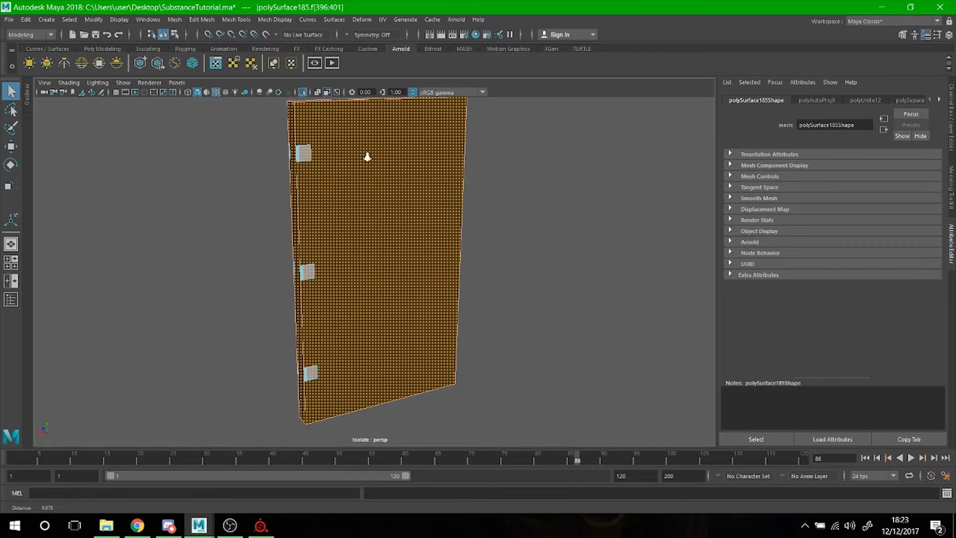
# Assign the Metal material to all faces of the three hinges on both sides of the door, and return to object mode
pyautogui.keyDown('alt'); pyautogui.moveTo(360, 139); pyautogui.dragTo(384, 213, button='right'); pyautogui.keyUp('alt')
pyautogui.keyDown('alt'); pyautogui.moveTo(384, 213); pyautogui.dragTo(448, 299, button='middle'); pyautogui.keyUp('alt')
pyautogui.keyDown('alt'); pyautogui.moveTo(356, 202); pyautogui.dragTo(397, 255, button='right'); pyautogui.keyUp('alt')
pyautogui.click(286, 237)
pyautogui.doubleClick(365, 216)
pyautogui.keyDown('alt'); pyautogui.moveTo(374, 323); pyautogui.dragTo(373, 197, button='middle'); pyautogui.keyUp('alt')
pyautogui.keyDown('shift'); pyautogui.doubleClick(365, 289); pyautogui.keyUp('shift')
pyautogui.keyDown('alt'); pyautogui.moveTo(375, 324); pyautogui.dragTo(375, 264); pyautogui.keyUp('alt')
pyautogui.keyDown('shift'); pyautogui.doubleClick(368, 364); pyautogui.keyUp('shift')
pyautogui.keyDown('alt'); pyautogui.moveTo(321, 305); pyautogui.dragTo(486, 324); pyautogui.keyUp('alt')
pyautogui.keyDown('shift'); pyautogui.doubleClick(353, 384); pyautogui.keyUp('shift')
pyautogui.keyDown('shift'); pyautogui.doubleClick(352, 212); pyautogui.keyUp('shift')
pyautogui.keyDown('alt'); pyautogui.moveTo(402, 212); pyautogui.dragTo(405, 339, button='middle'); pyautogui.keyUp('alt')
pyautogui.keyDown('shift'); pyautogui.doubleClick(349, 121); pyautogui.keyUp('shift')
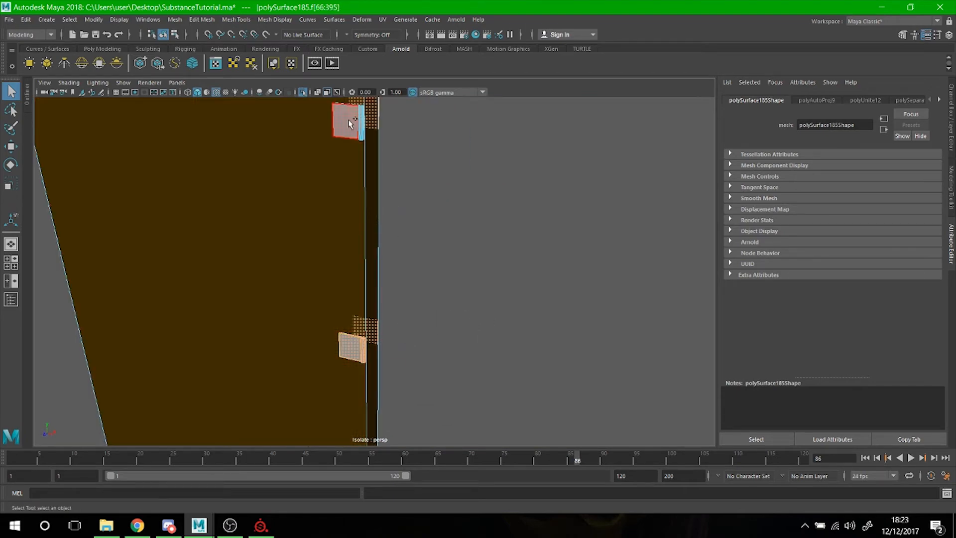
pyautogui.keyDown('alt'); pyautogui.moveTo(403, 203); pyautogui.dragTo(318, 256); pyautogui.keyUp('alt')
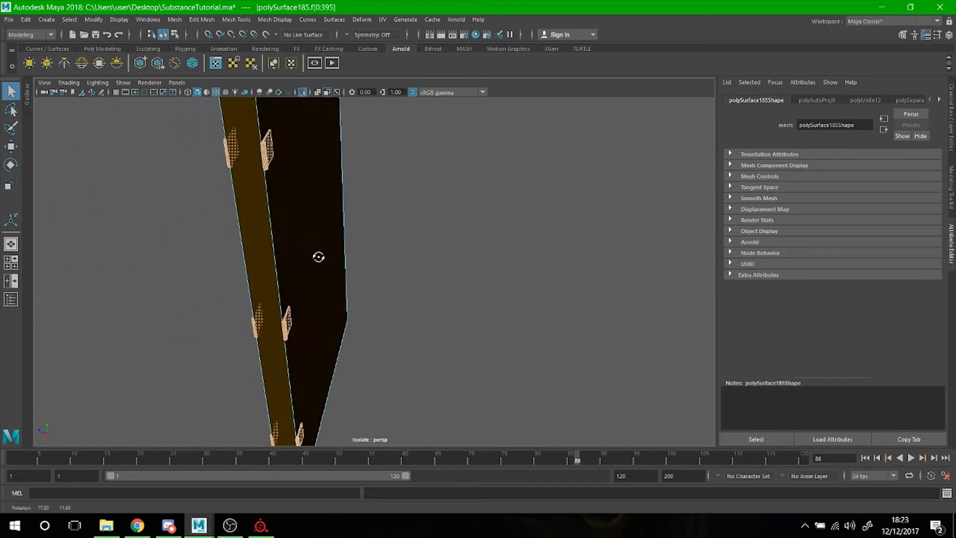
pyautogui.moveTo(269, 142); pyautogui.dragTo(360, 447, button='right')
pyautogui.keyDown('alt'); pyautogui.moveTo(429, 404); pyautogui.dragTo(485, 255); pyautogui.keyUp('alt')
pyautogui.moveTo(534, 181); pyautogui.dragTo(567, 166, button='right')
pyautogui.click(566, 167)
# Select the whole low-poly door mesh and start exporting the selection
pyautogui.scroll(-1, 511, 244)
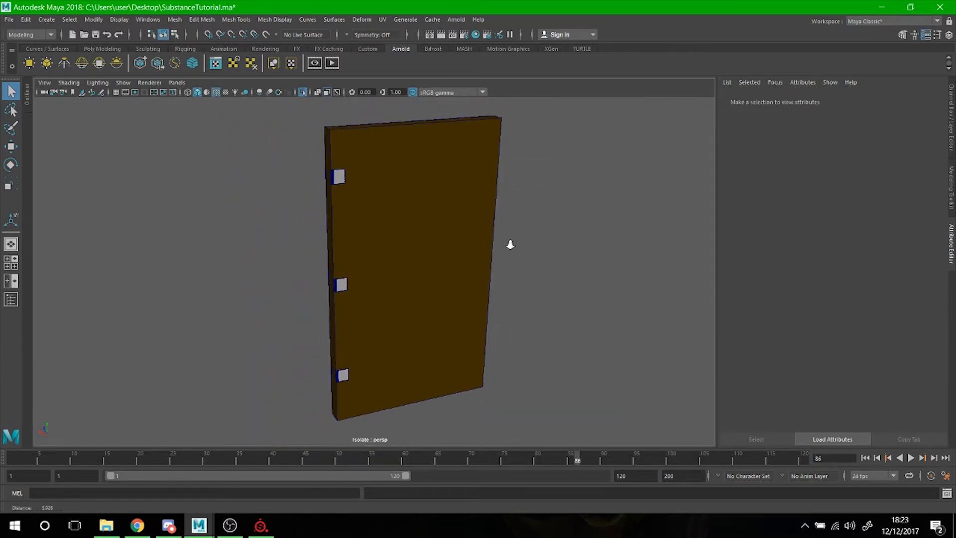
pyautogui.scroll(-1, 510, 245)
pyautogui.keyDown('alt'); pyautogui.moveTo(511, 244); pyautogui.dragTo(432, 230, button='middle'); pyautogui.keyUp('alt')
pyautogui.click(364, 165)
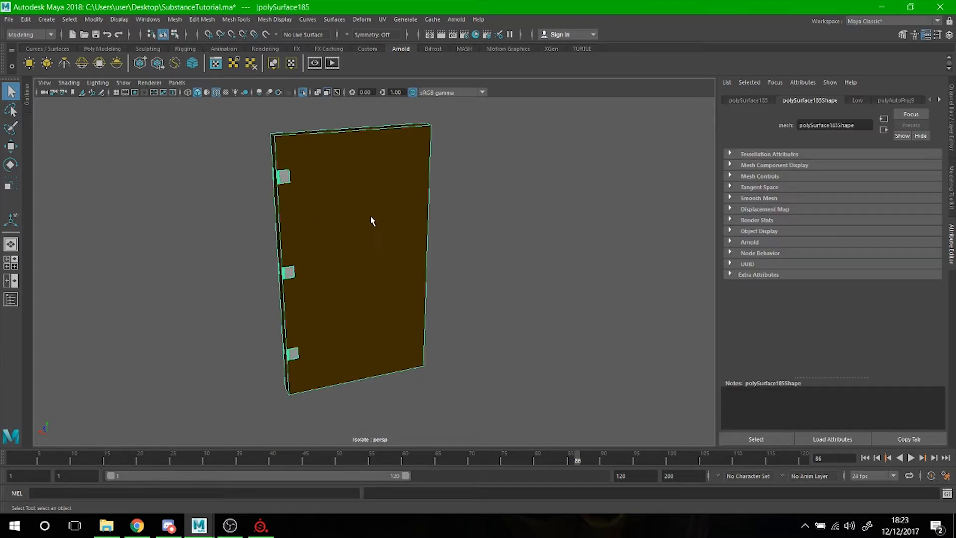
pyautogui.click(9, 19)
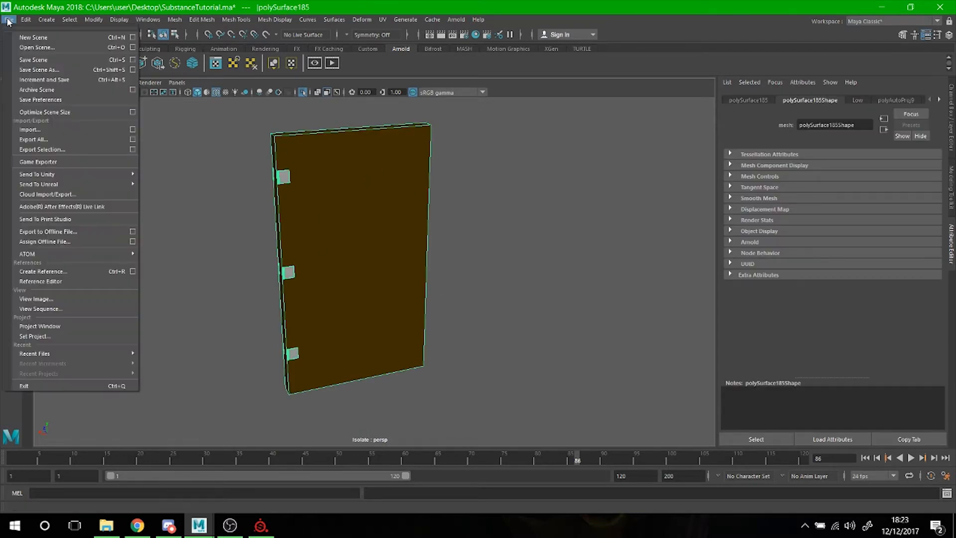
pyautogui.click(71, 149)
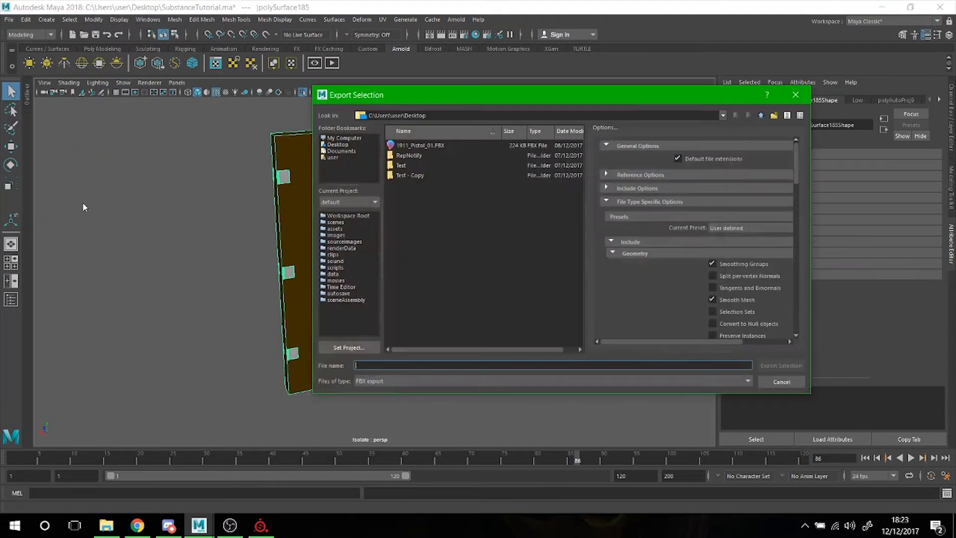
# Create a folder named Tutorial on the Desktop and open it as the export destination
pyautogui.rightClick(423, 211)
pyautogui.click(451, 228)
pyautogui.write('Tutorial')
pyautogui.press('Return')
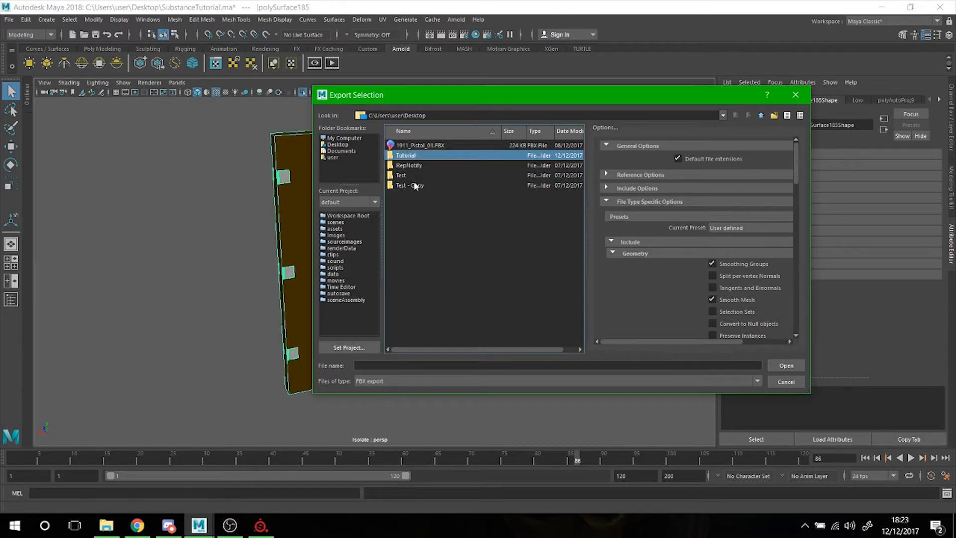
pyautogui.doubleClick(410, 156)
# Name the export file DoorLowPoly, review the FBX export options and export the low-poly door into the Tutorial folder
pyautogui.click(405, 365)
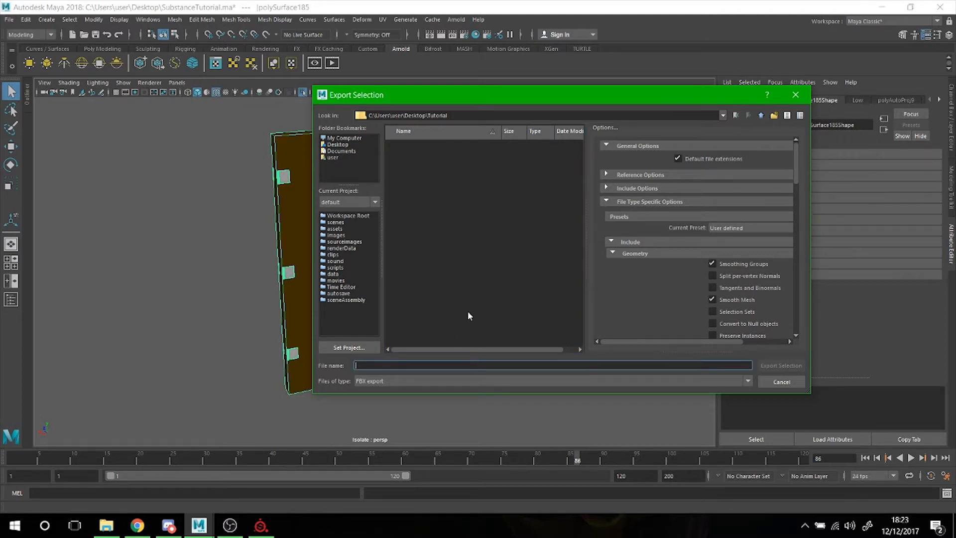
pyautogui.write('DoorLowPoly')
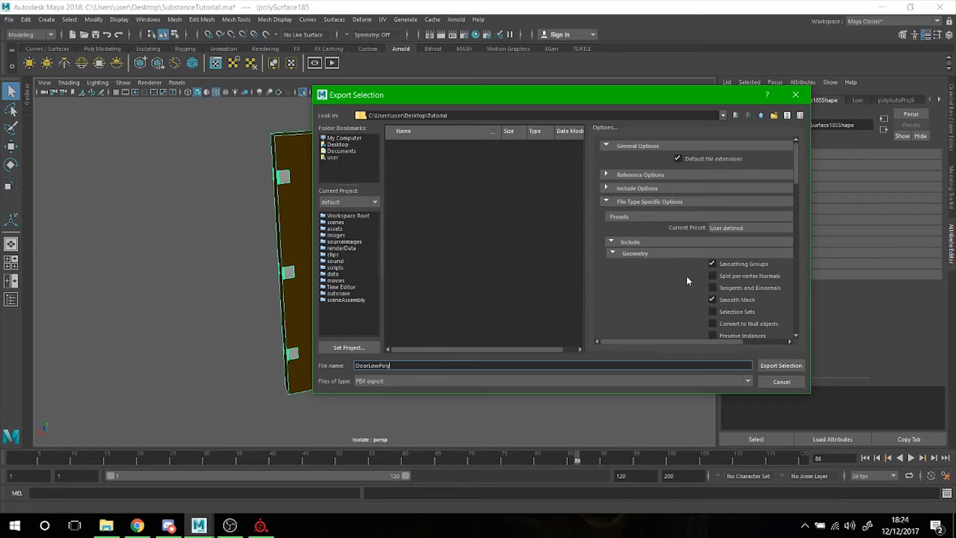
pyautogui.scroll(-3, 670, 291)
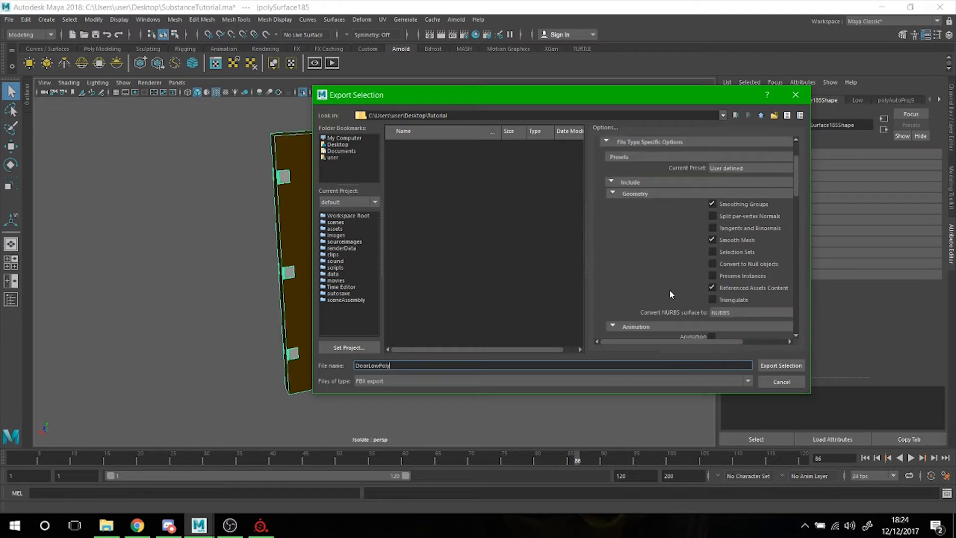
pyautogui.scroll(-10, 686, 262)
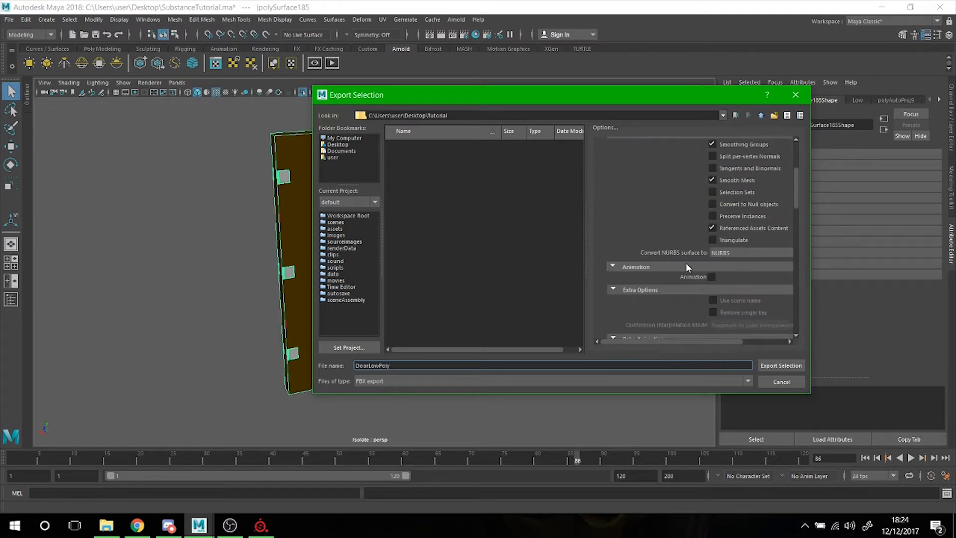
pyautogui.scroll(3, 688, 241)
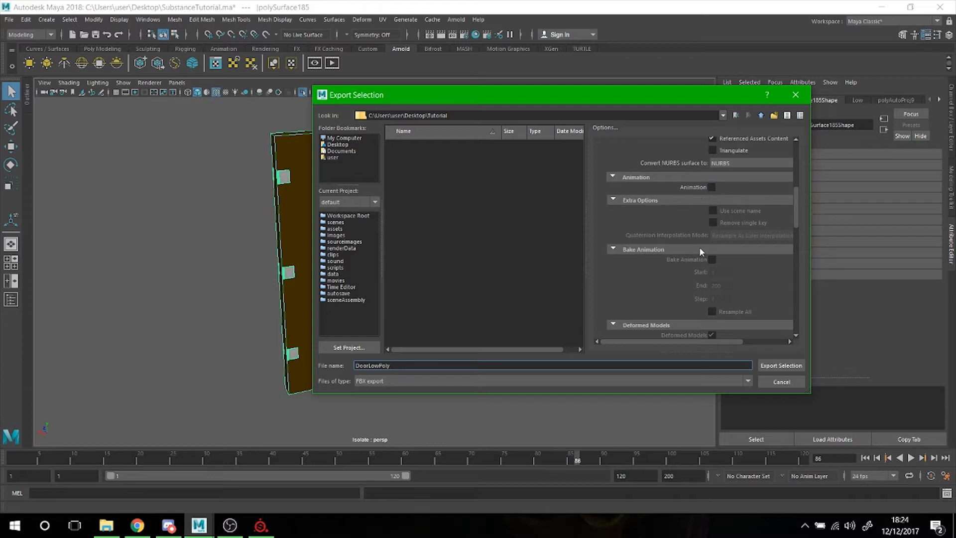
pyautogui.scroll(-10, 700, 247)
pyautogui.scroll(-5, 670, 274)
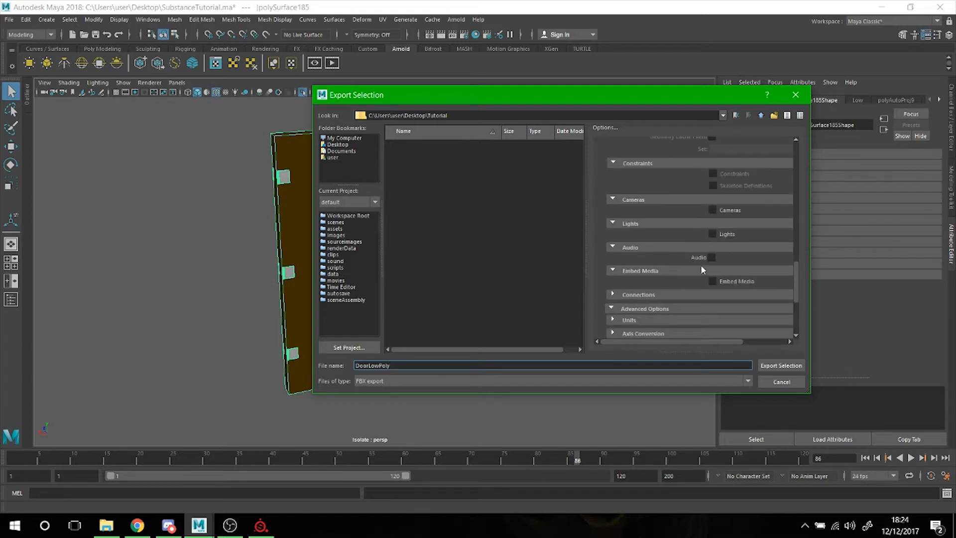
pyautogui.scroll(-7, 708, 255)
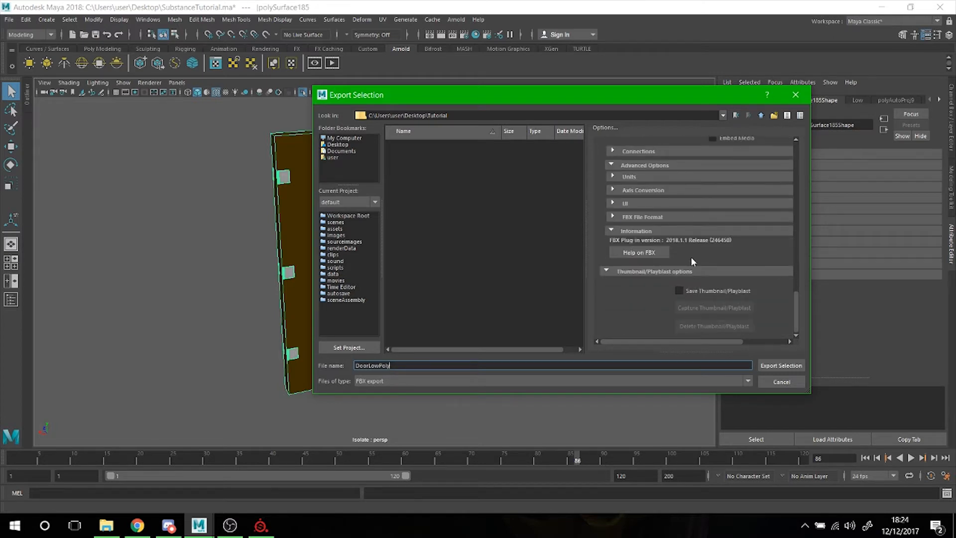
pyautogui.scroll(3, 675, 238)
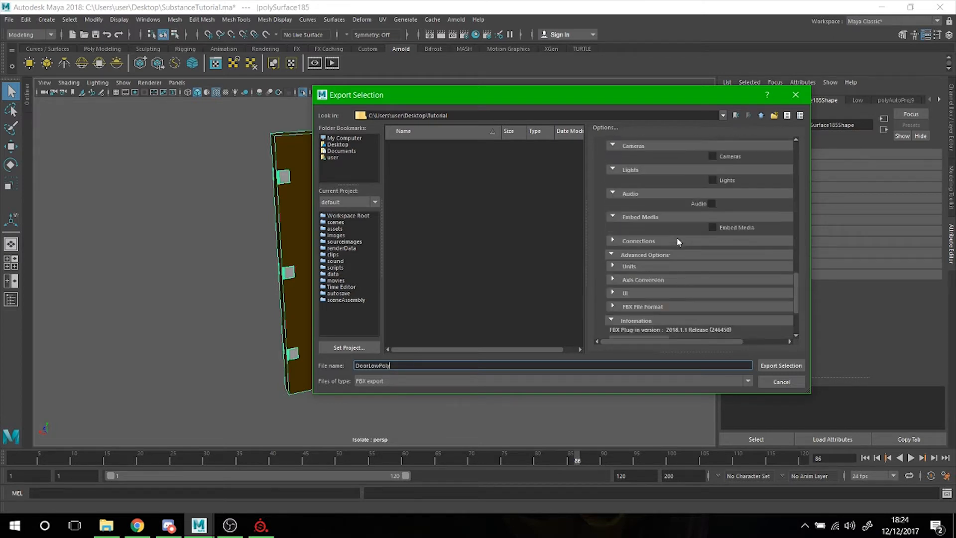
pyautogui.click(776, 366)
# Show the High layer, hide the Low layer and select the high-poly door
pyautogui.click(531, 236)
pyautogui.click(408, 227)
pyautogui.click(951, 124)
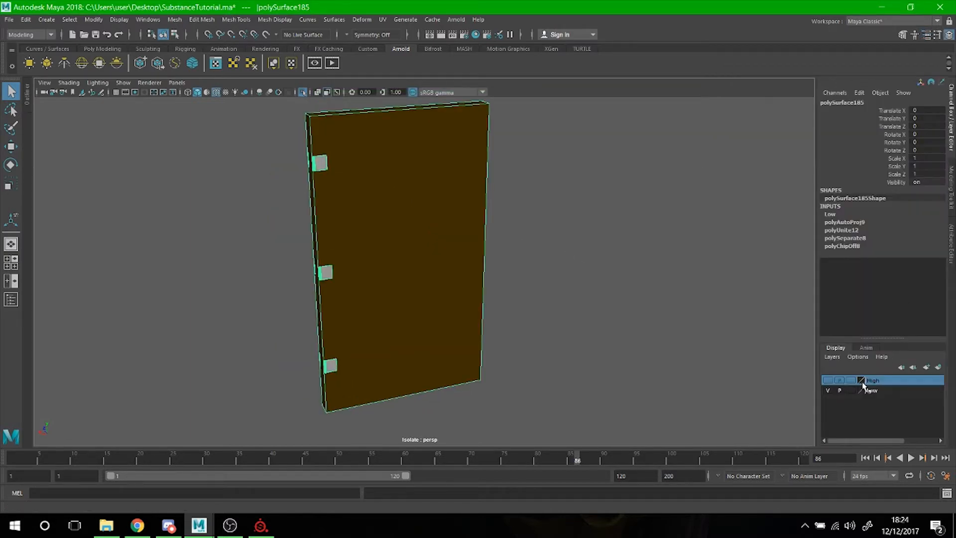
pyautogui.click(828, 381)
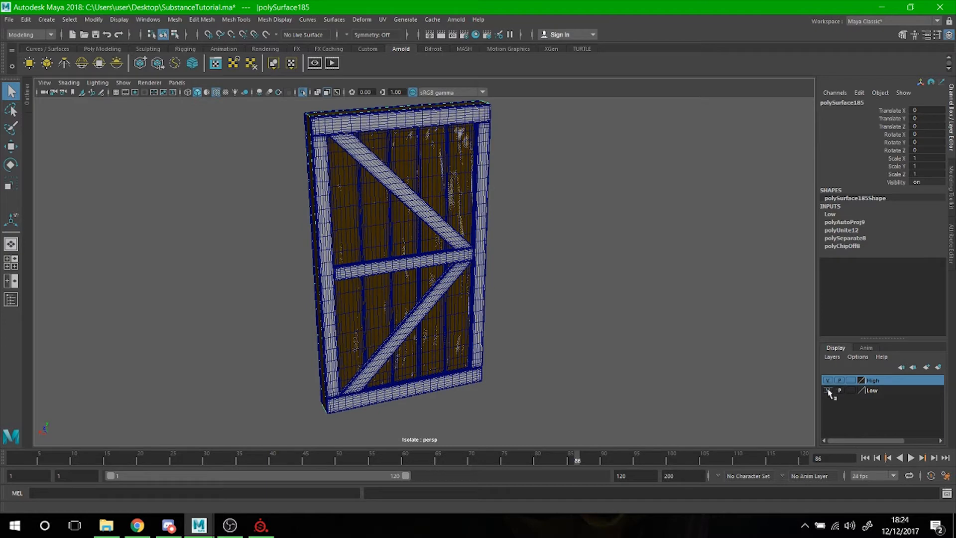
pyautogui.click(827, 390)
pyautogui.keyDown('alt'); pyautogui.moveTo(523, 278); pyautogui.dragTo(553, 259); pyautogui.keyUp('alt')
pyautogui.click(412, 222)
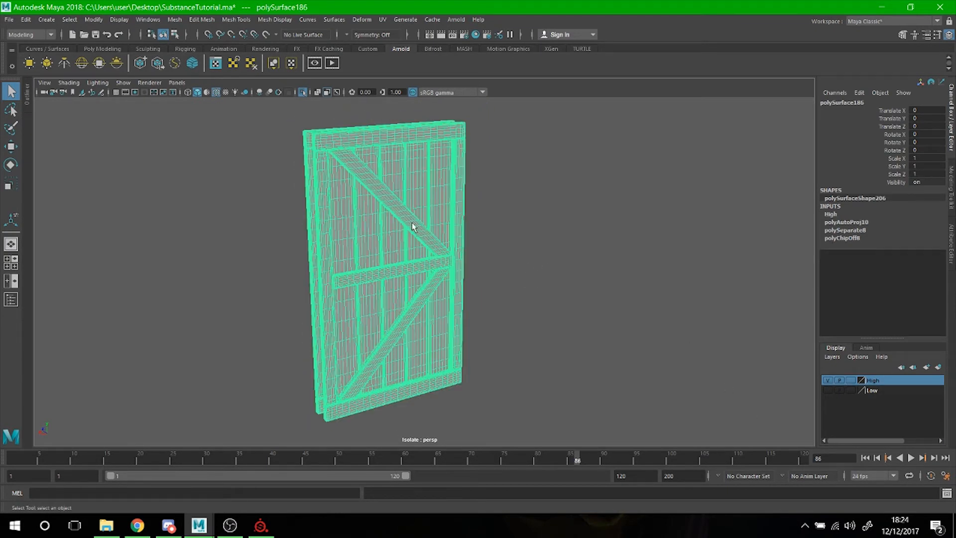
# Export the selected high-poly door as DoorLHighPoly.fbx into the Tutorial folder
pyautogui.click(9, 20)
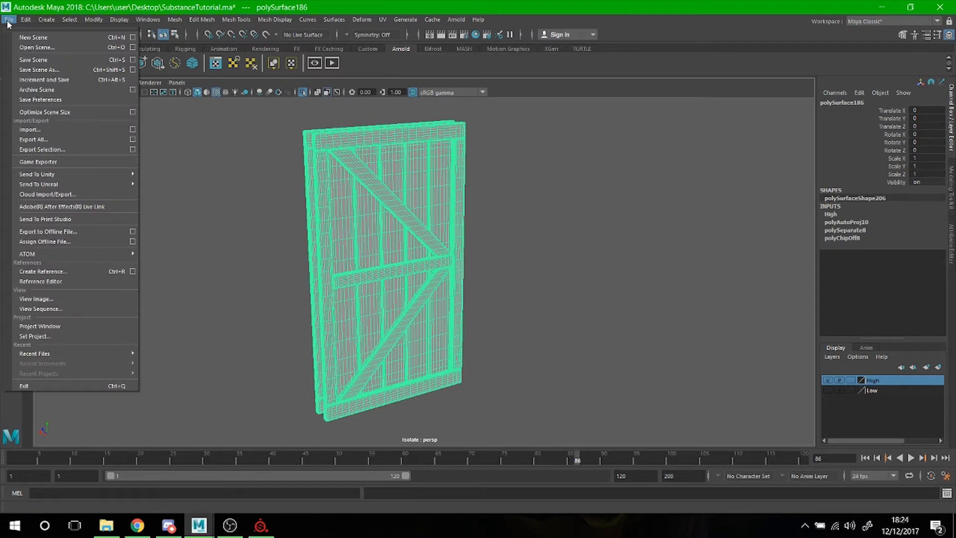
pyautogui.click(78, 145)
pyautogui.click(416, 145)
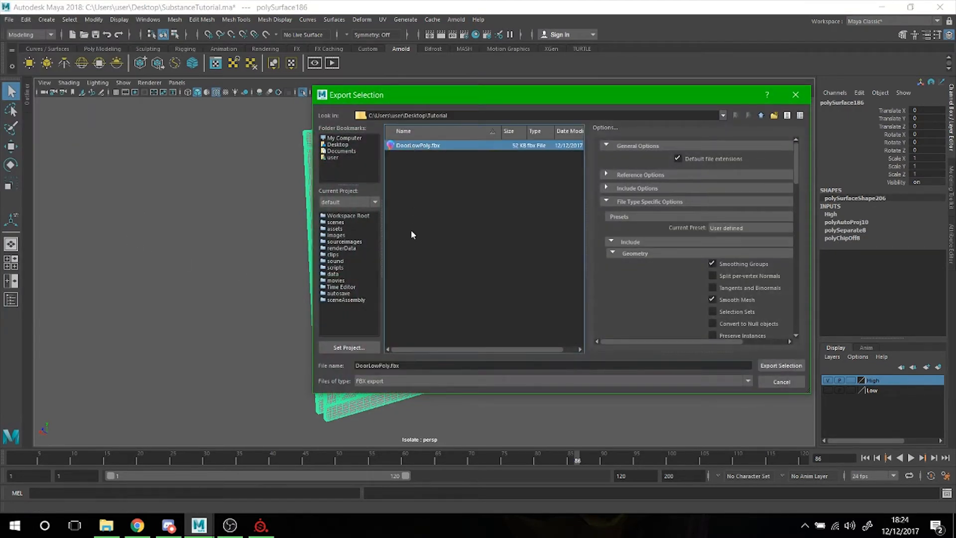
pyautogui.click(378, 366)
pyautogui.press('BackSpace')
pyautogui.press('BackSpace')
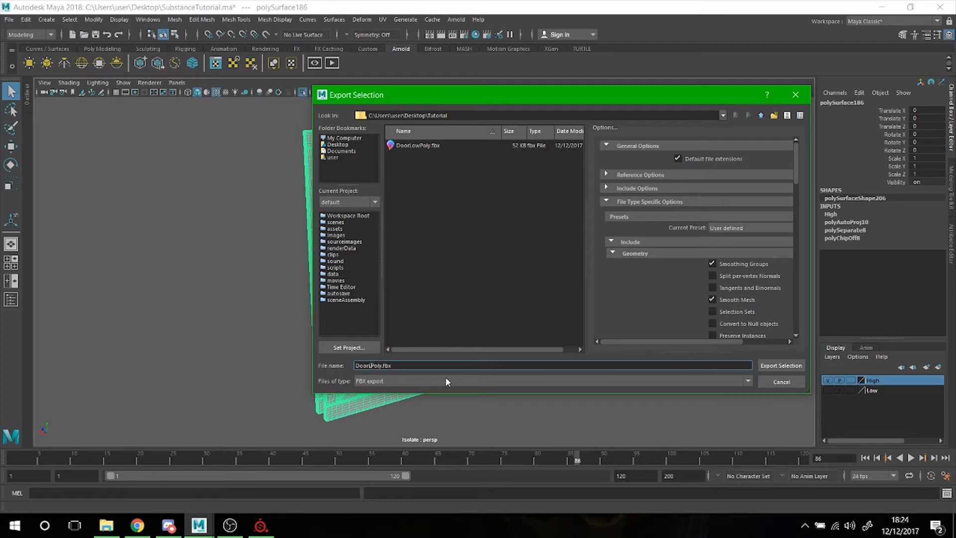
pyautogui.write('High')
pyautogui.click(764, 366)
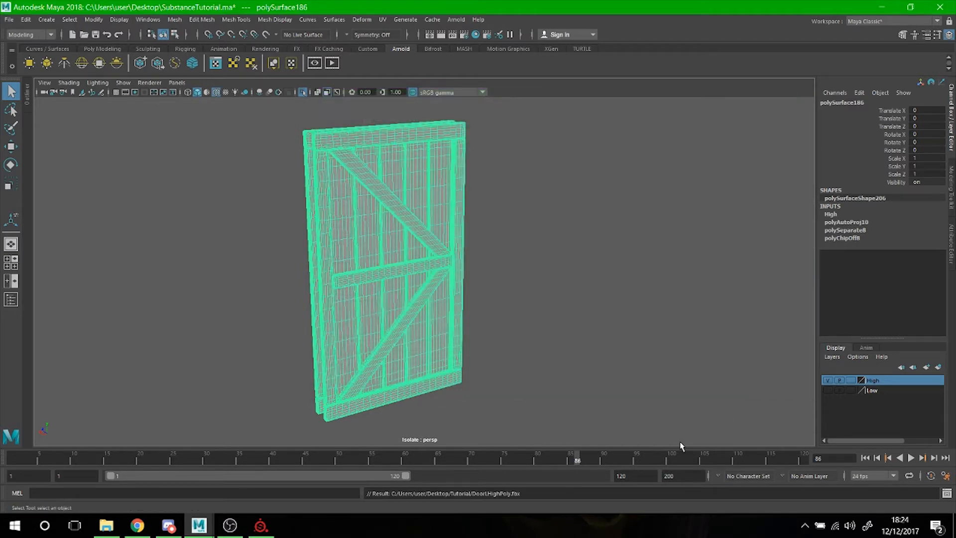
# Switch to Substance Painter and start a new project
pyautogui.keyDown('alt'); pyautogui.moveTo(572, 315); pyautogui.dragTo(554, 288); pyautogui.keyUp('alt')
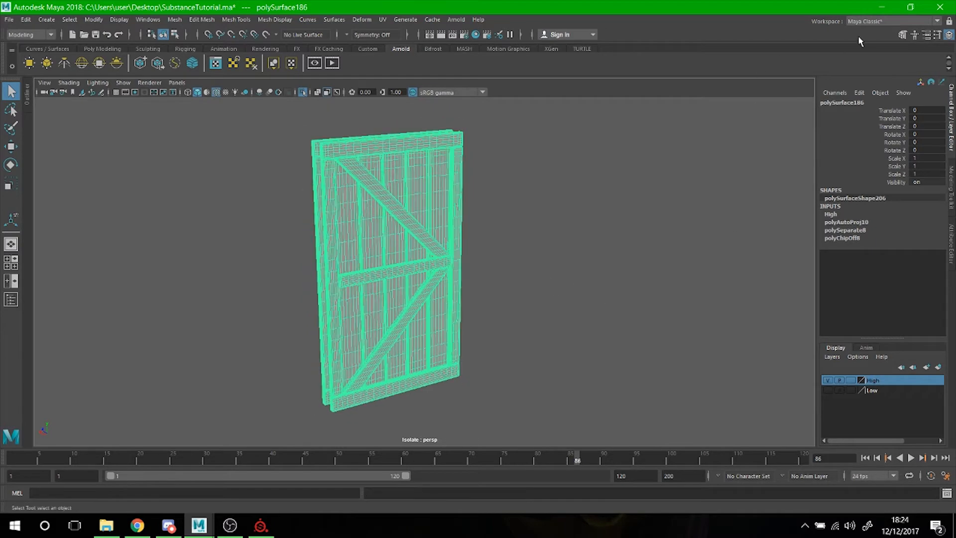
pyautogui.click(881, 7)
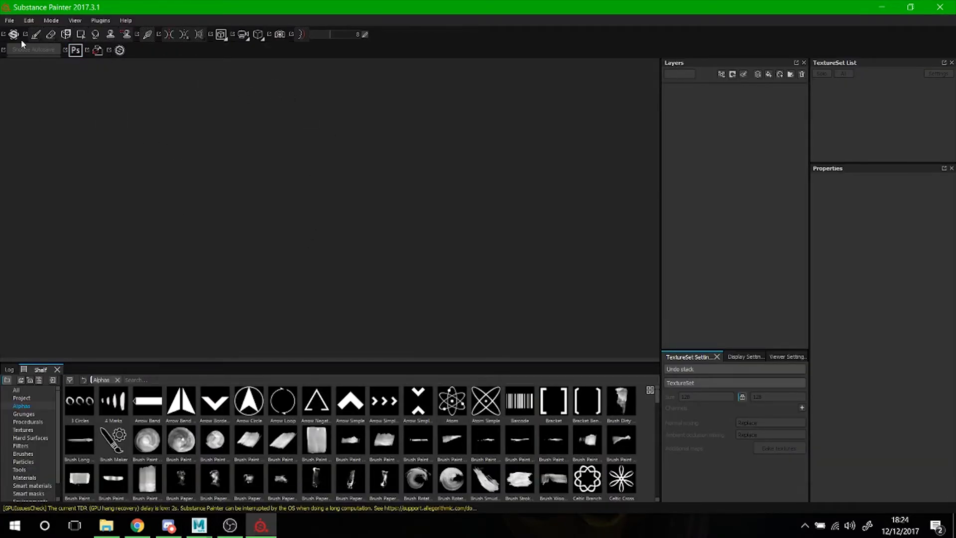
pyautogui.click(10, 20)
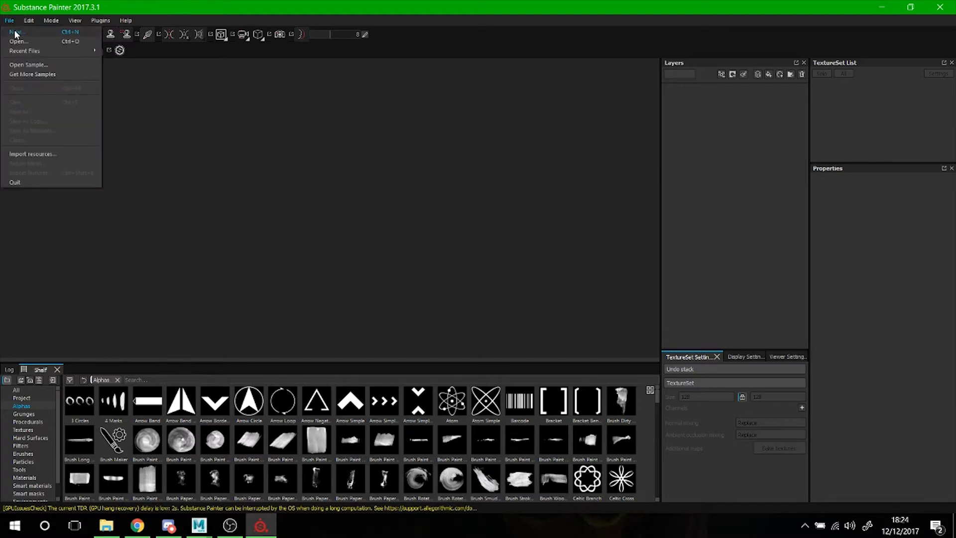
pyautogui.click(15, 32)
# Choose DoorLowPoly from the Tutorial folder on the Desktop as the project mesh and create the project
pyautogui.click(568, 171)
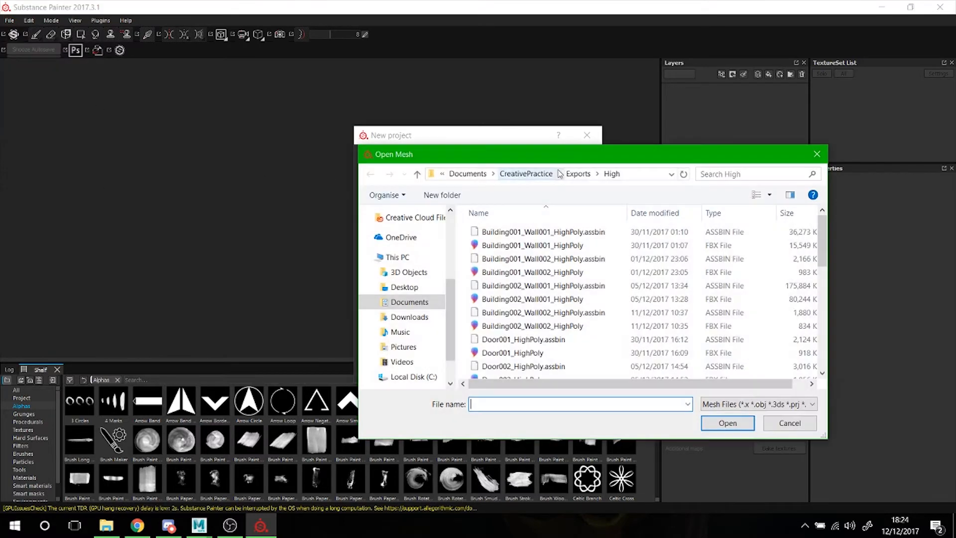
pyautogui.scroll(4, 415, 237)
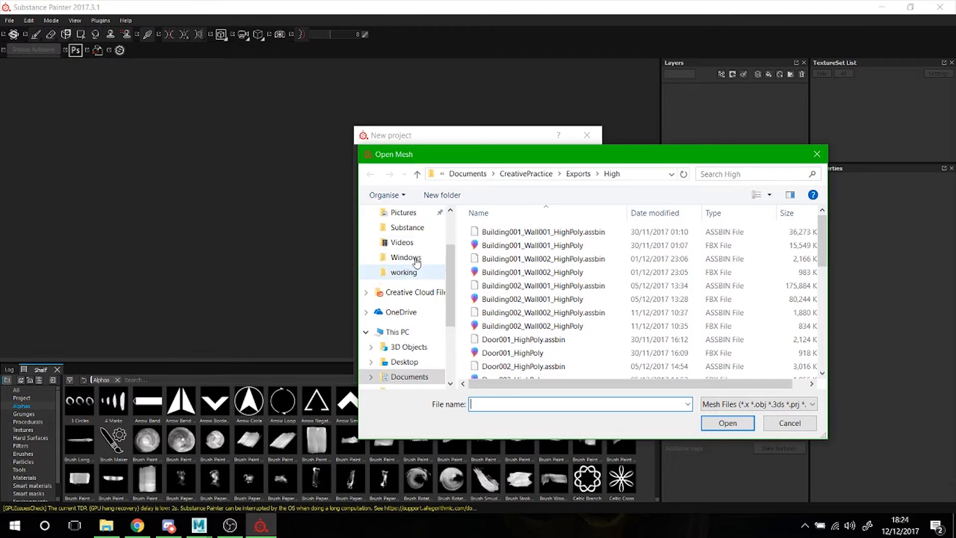
pyautogui.click(418, 237)
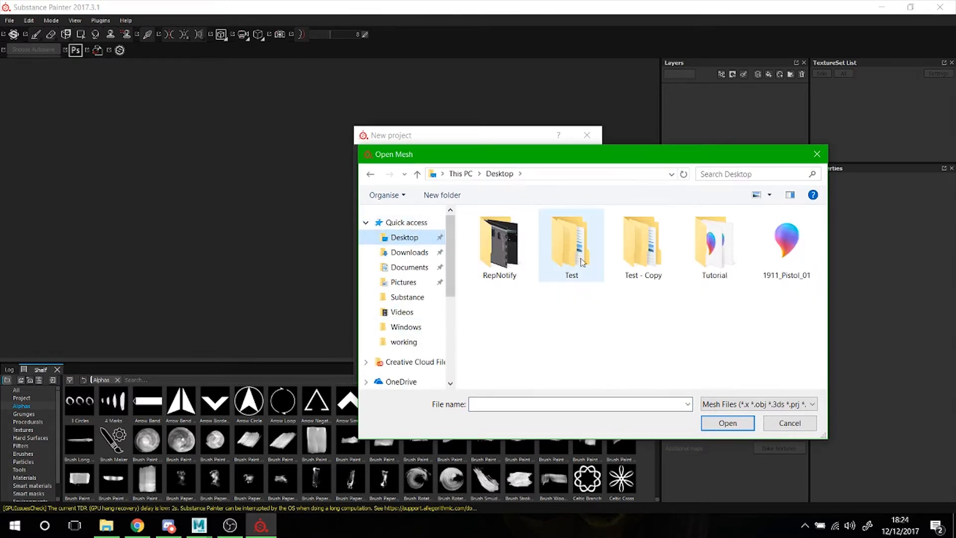
pyautogui.doubleClick(706, 266)
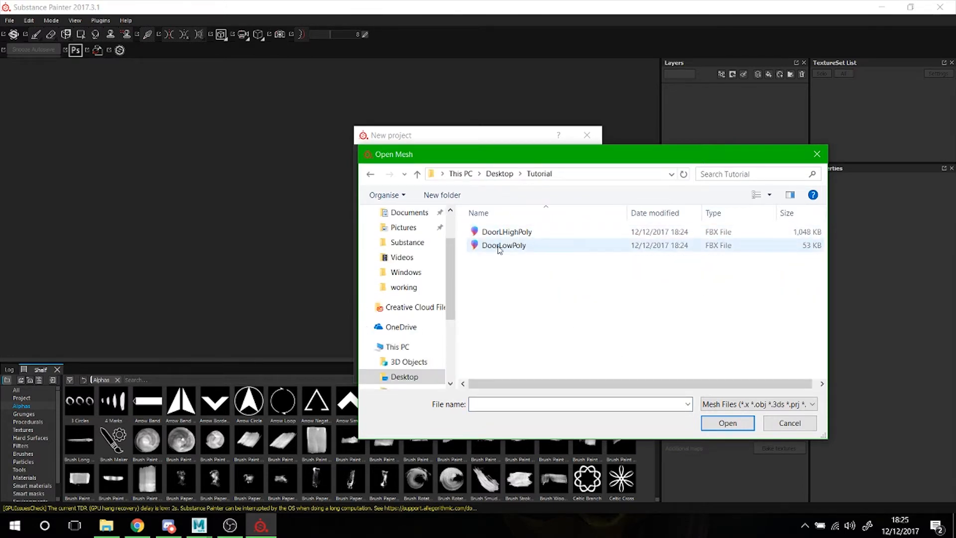
pyautogui.click(523, 249)
pyautogui.click(709, 425)
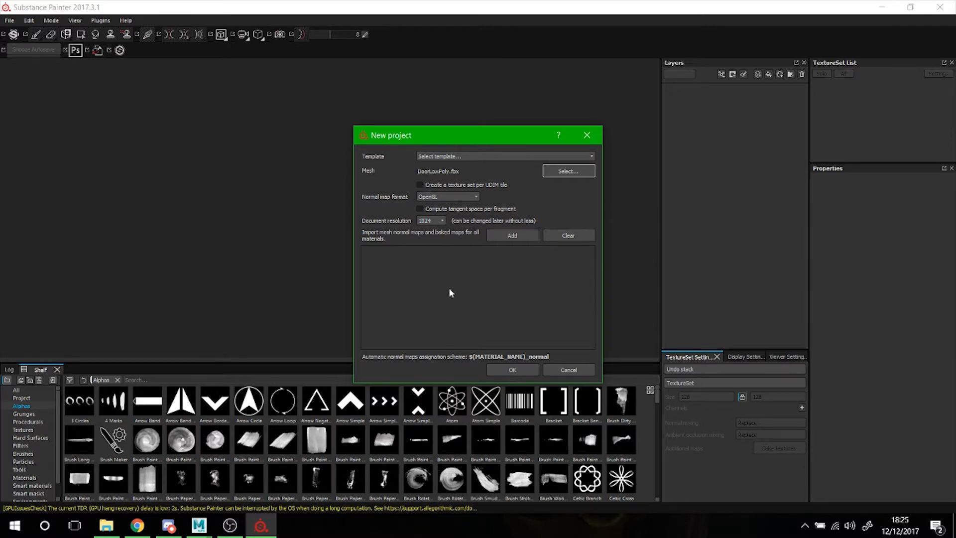
pyautogui.click(511, 369)
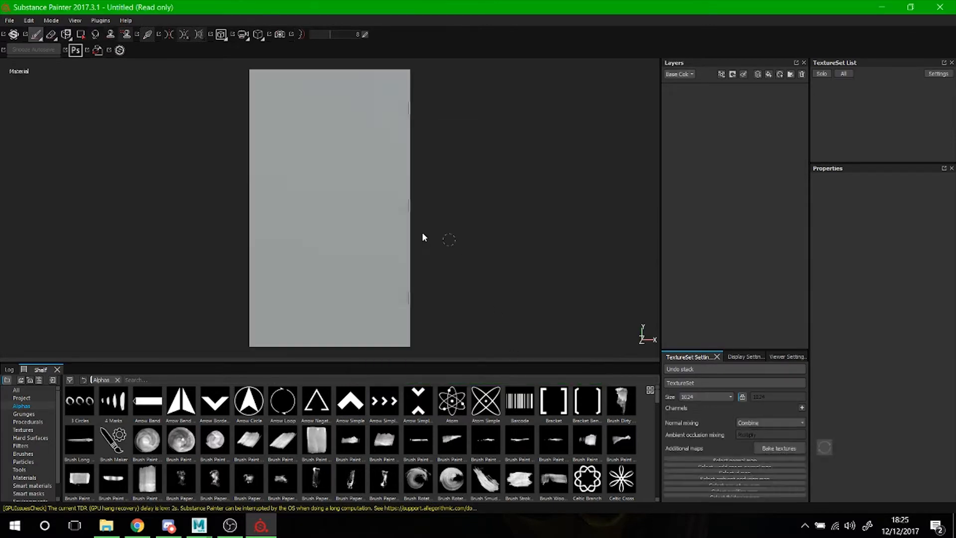
# Examine the imported door, its Wood and Metal texture sets and the available interface views, leaving the Metal set active
pyautogui.moveTo(429, 168)
pyautogui.keyDown('alt'); pyautogui.mouseDown()
pyautogui.moveTo(380, 193)
pyautogui.moveTo(134, 218)
pyautogui.mouseUp(); pyautogui.keyUp('alt')
pyautogui.keyDown('alt'); pyautogui.moveTo(352, 209); pyautogui.dragTo(279, 207); pyautogui.keyUp('alt')
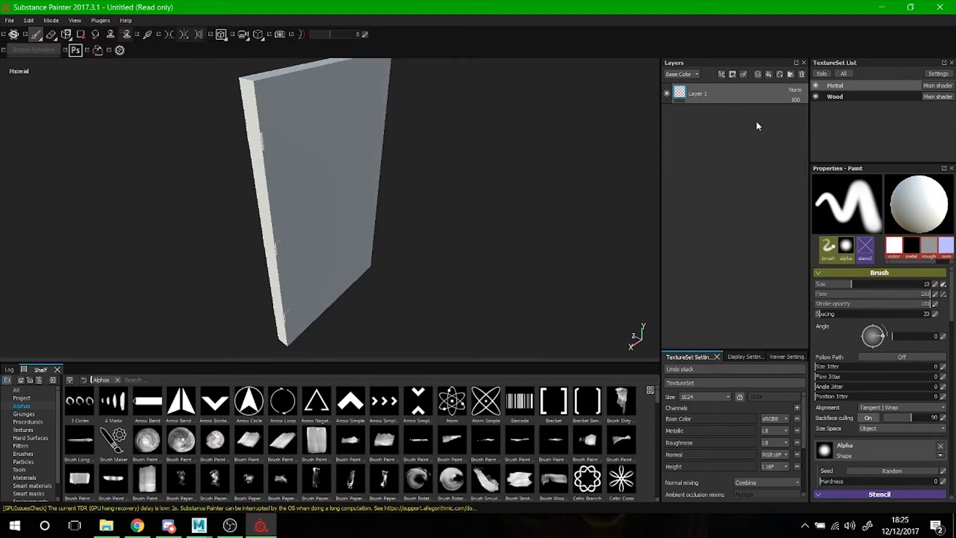
pyautogui.click(844, 98)
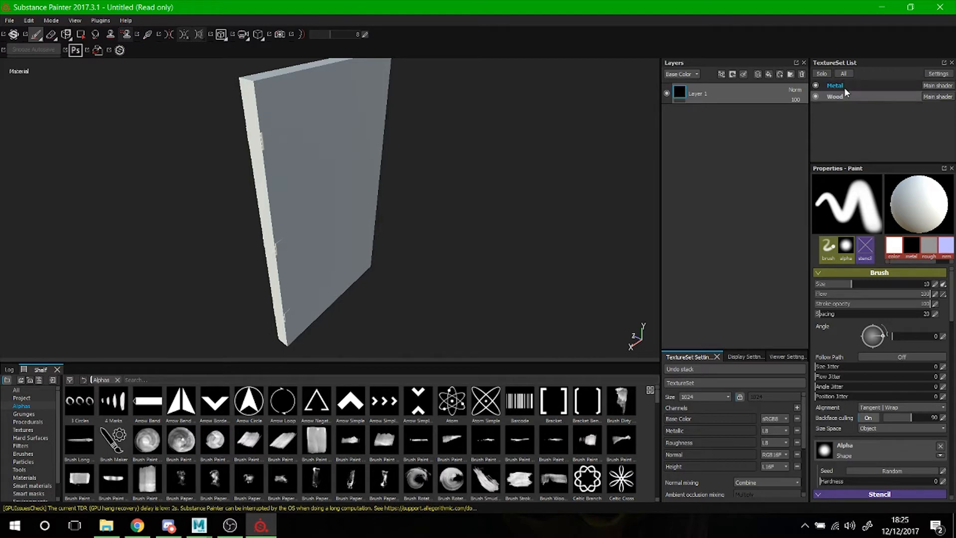
pyautogui.click(844, 88)
pyautogui.click(843, 88)
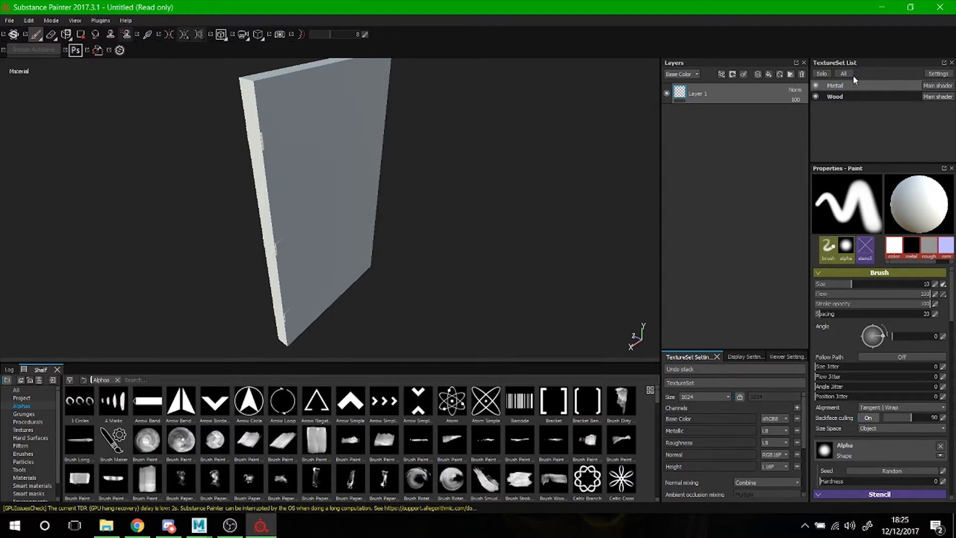
pyautogui.click(99, 21)
pyautogui.moveTo(75, 21)
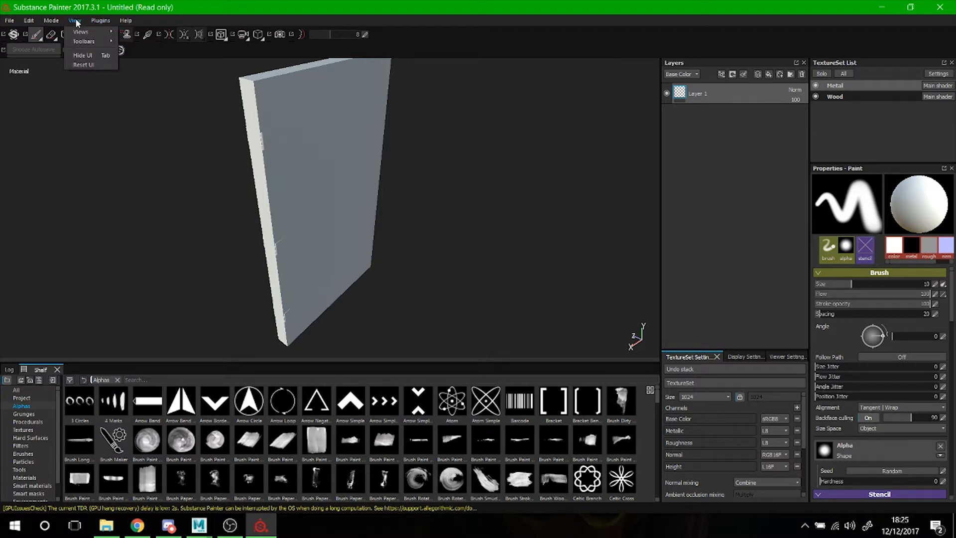
pyautogui.moveTo(82, 43)
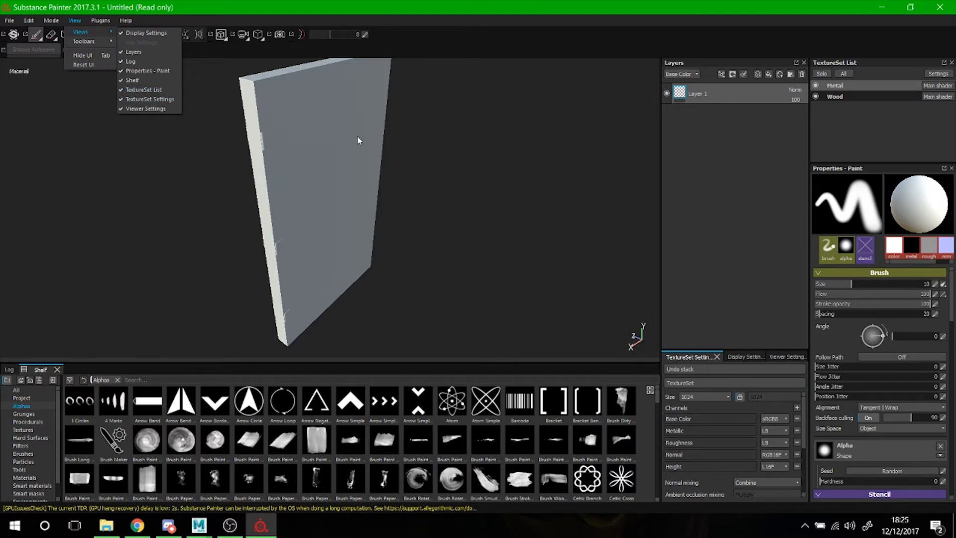
pyautogui.click(415, 149)
pyautogui.moveTo(416, 149)
pyautogui.keyDown('alt'); pyautogui.mouseDown()
pyautogui.moveTo(463, 141)
pyautogui.moveTo(410, 141)
pyautogui.mouseUp(); pyautogui.keyUp('alt')
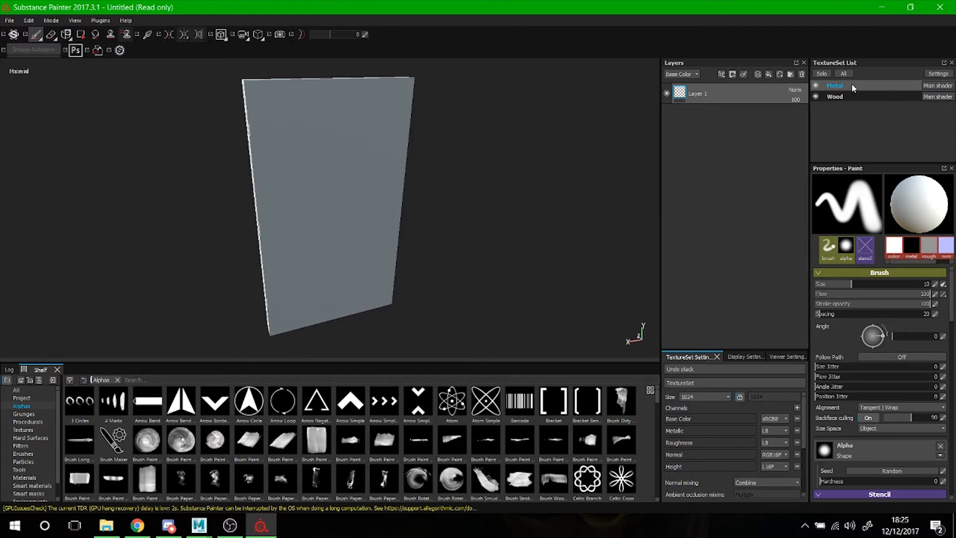
# Apply the Steel Medieval Stylized smart material to the Metal texture set, delete the empty Layer 1 and inspect the hinges
pyautogui.click(28, 486)
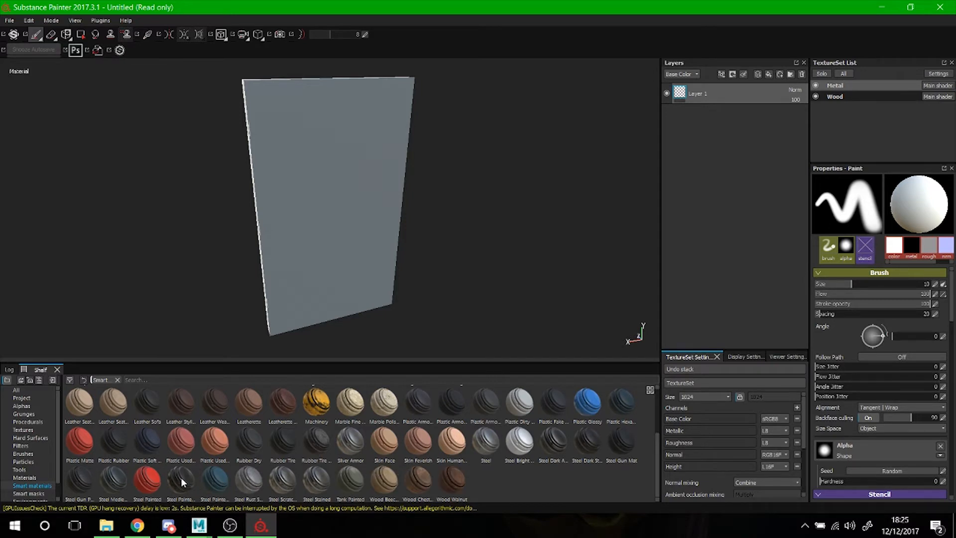
pyautogui.click(113, 482)
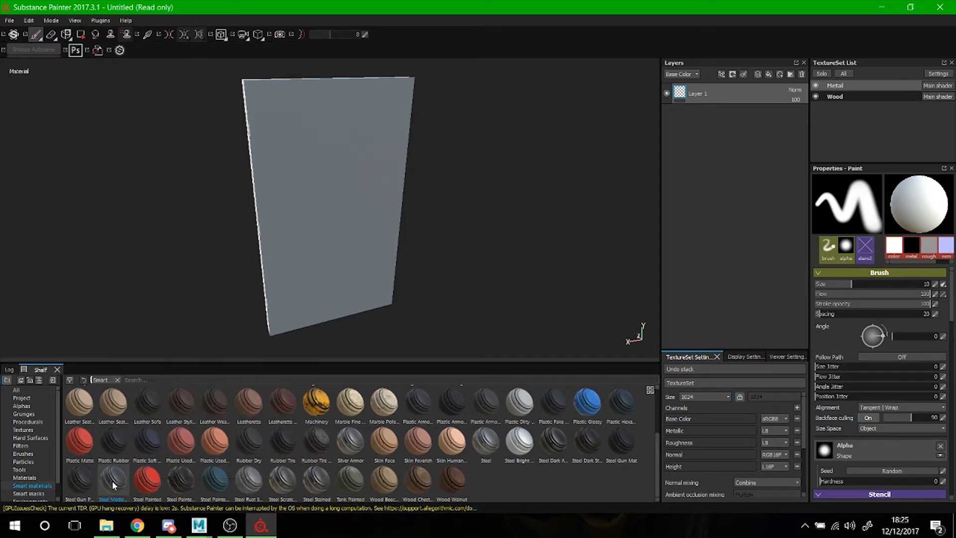
pyautogui.moveTo(114, 486); pyautogui.dragTo(725, 167)
pyautogui.click(715, 93)
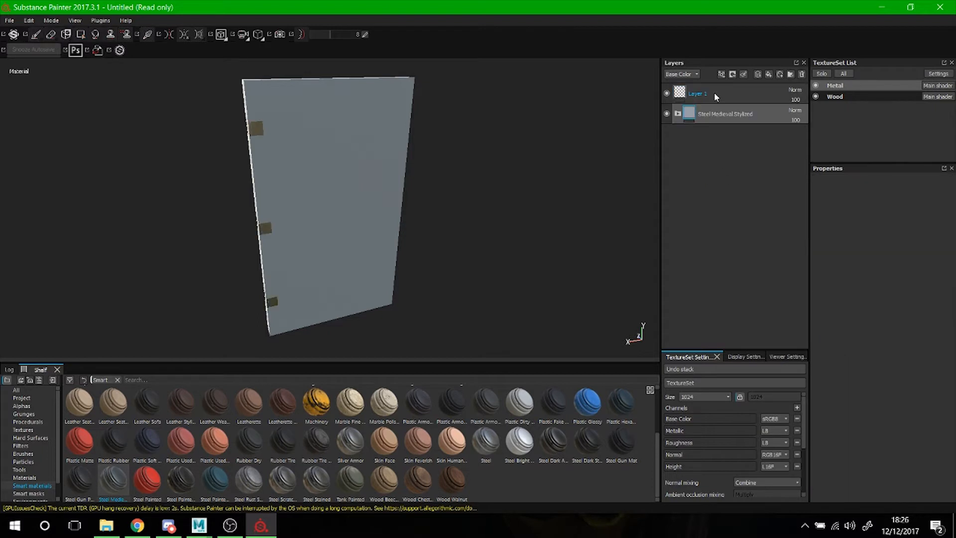
pyautogui.click(802, 75)
pyautogui.keyDown('alt'); pyautogui.moveTo(273, 124); pyautogui.dragTo(409, 331, button='right'); pyautogui.keyUp('alt')
pyautogui.keyDown('alt'); pyautogui.moveTo(410, 331); pyautogui.dragTo(399, 297); pyautogui.keyUp('alt')
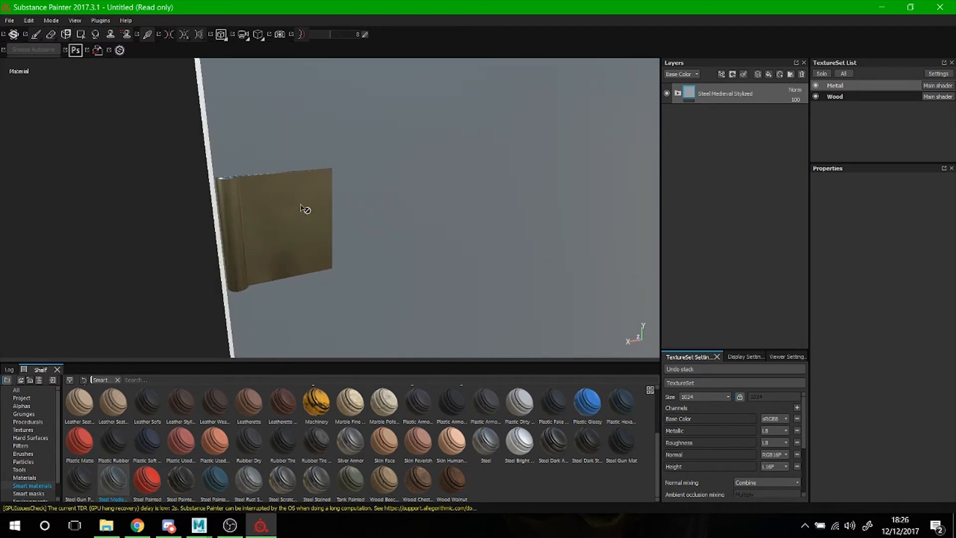
pyautogui.keyDown('alt'); pyautogui.moveTo(396, 235); pyautogui.dragTo(341, 229, button='right'); pyautogui.keyUp('alt')
pyautogui.keyDown('alt'); pyautogui.moveTo(417, 251); pyautogui.dragTo(372, 259); pyautogui.keyUp('alt')
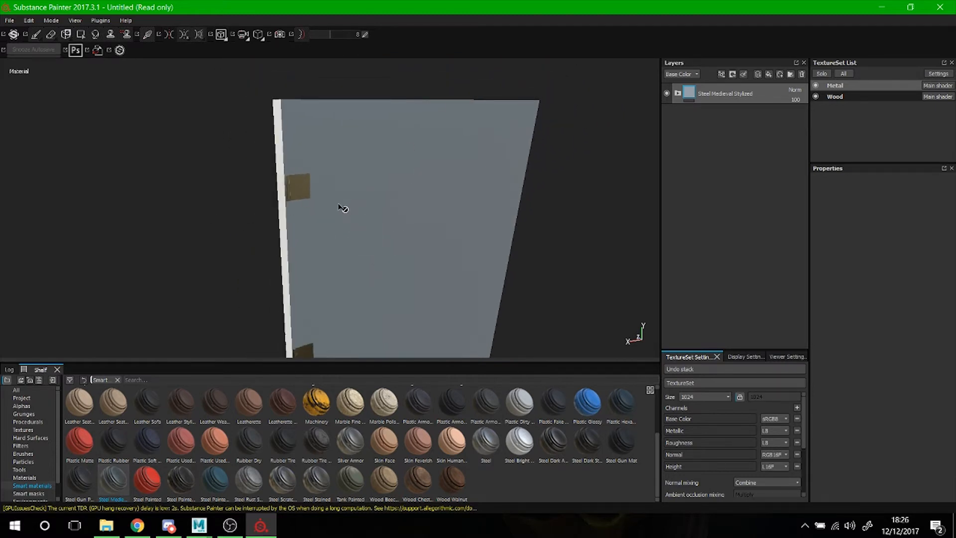
# Apply the Wood Chest Stylized smart material to the Wood texture set and delete its empty Layer 1
pyautogui.keyDown('alt'); pyautogui.moveTo(521, 241); pyautogui.dragTo(452, 184); pyautogui.keyUp('alt')
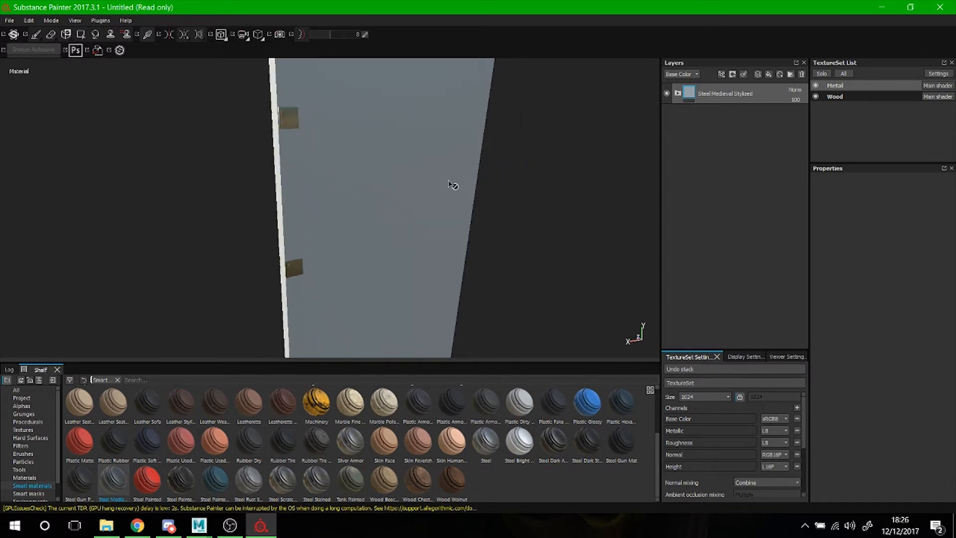
pyautogui.click(836, 98)
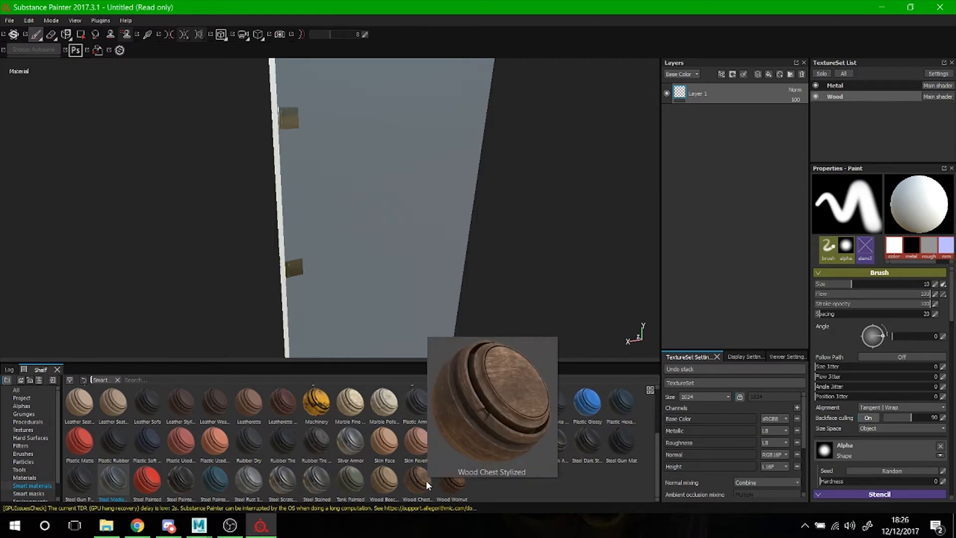
pyautogui.moveTo(425, 480); pyautogui.dragTo(754, 172)
pyautogui.click(727, 99)
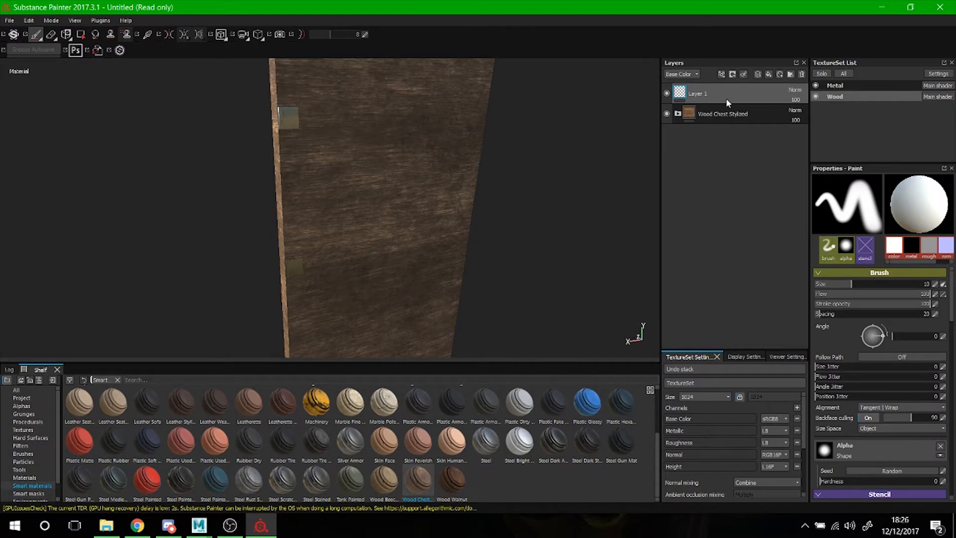
pyautogui.click(802, 74)
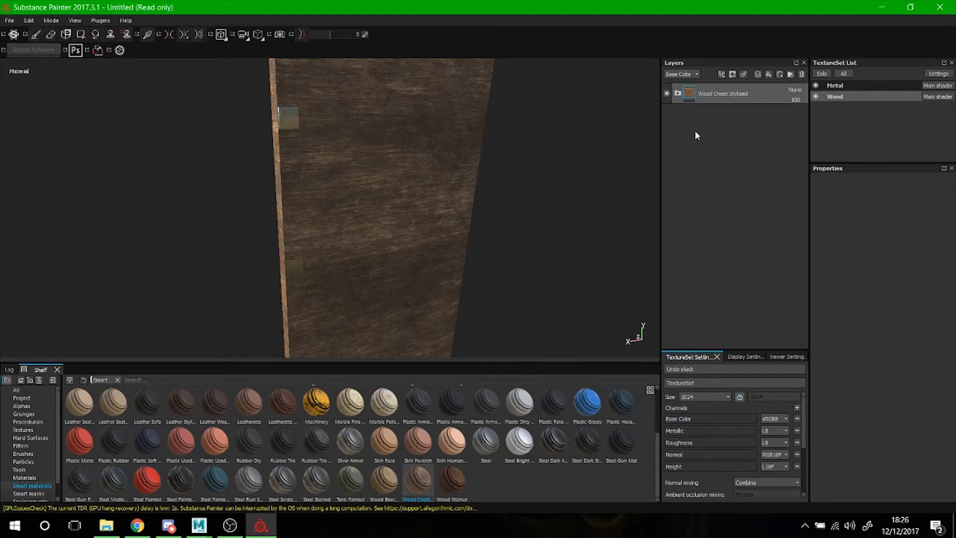
# Bake the Wood textures at 1024 output size, using DoorLHighPoly as the high definition mesh with Average Normals turned off
pyautogui.keyDown('alt'); pyautogui.moveTo(489, 166); pyautogui.dragTo(442, 192); pyautogui.keyUp('alt')
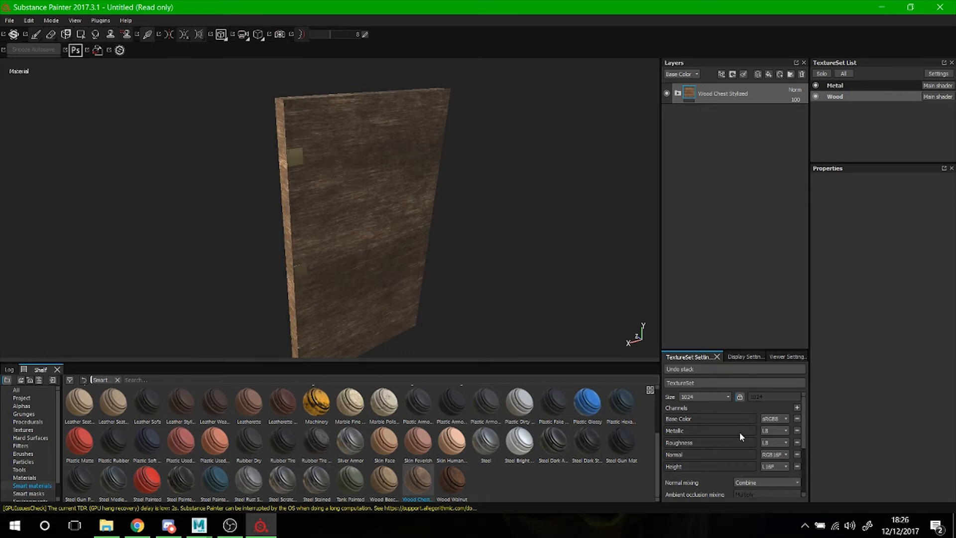
pyautogui.scroll(-4, 740, 432)
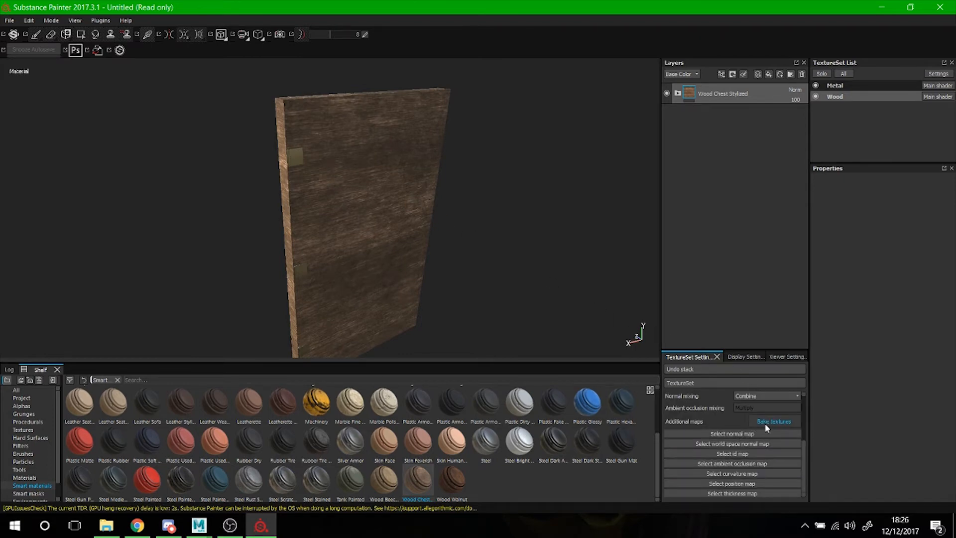
pyautogui.click(765, 424)
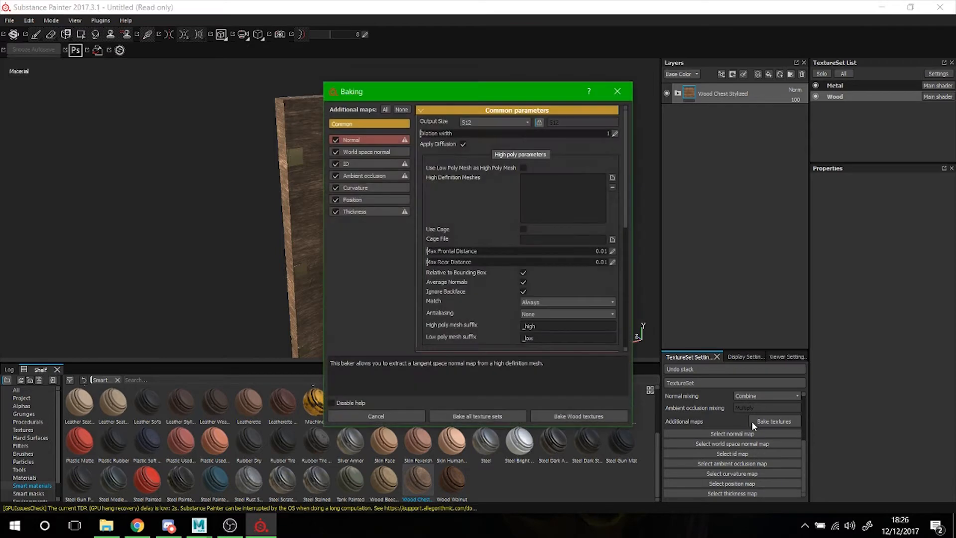
pyautogui.click(487, 125)
pyautogui.click(489, 169)
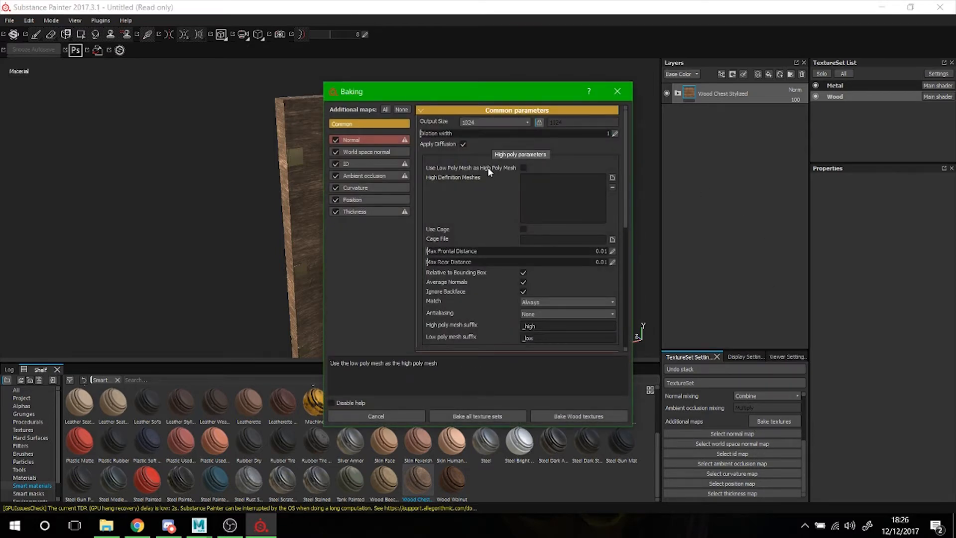
pyautogui.click(613, 178)
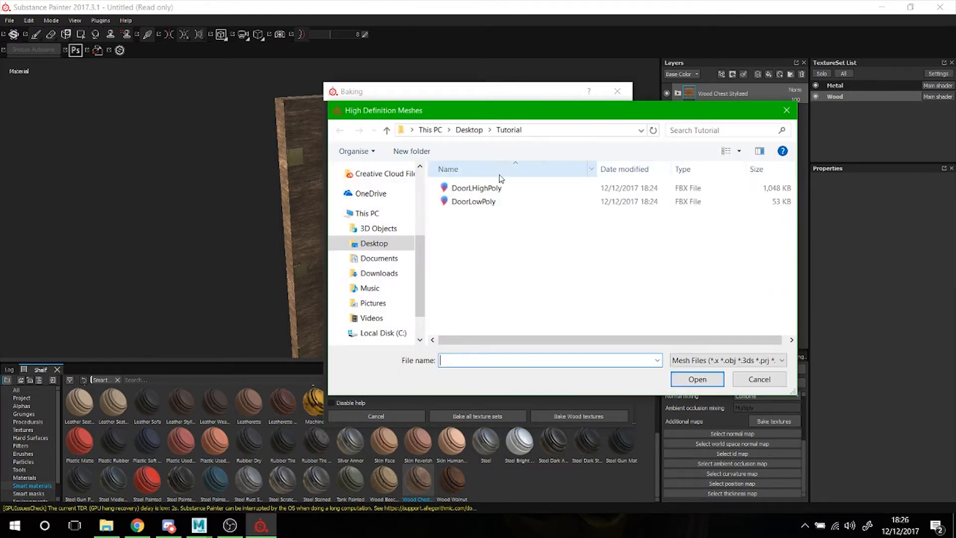
pyautogui.click(484, 192)
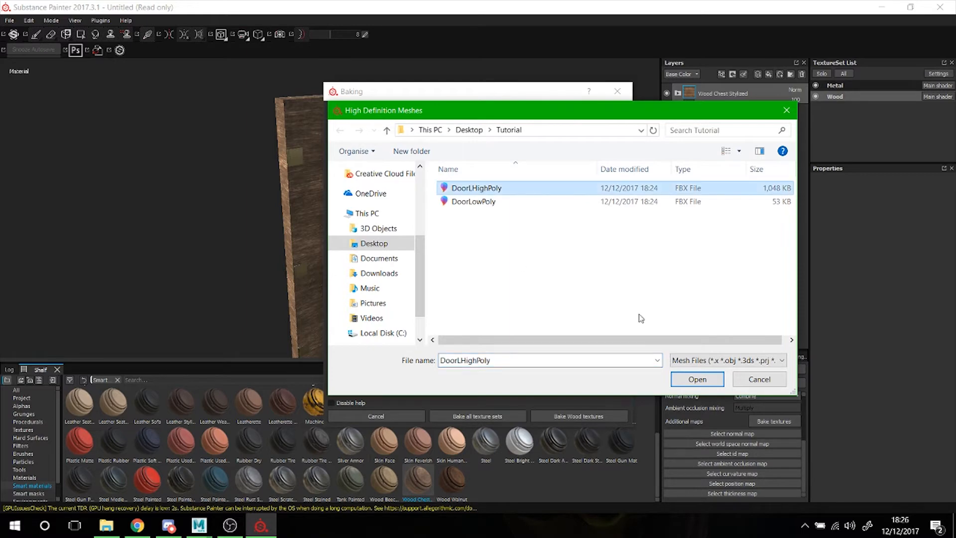
pyautogui.click(690, 380)
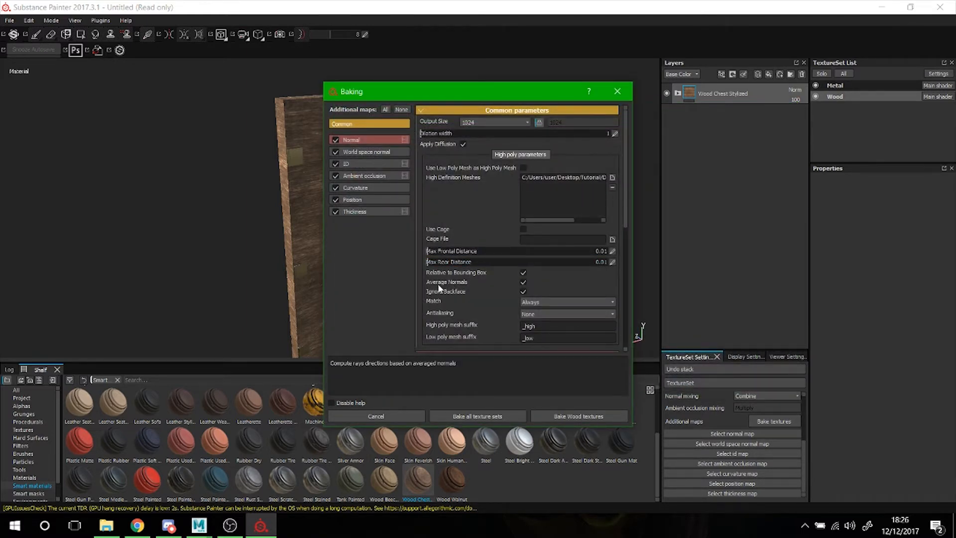
pyautogui.click(524, 282)
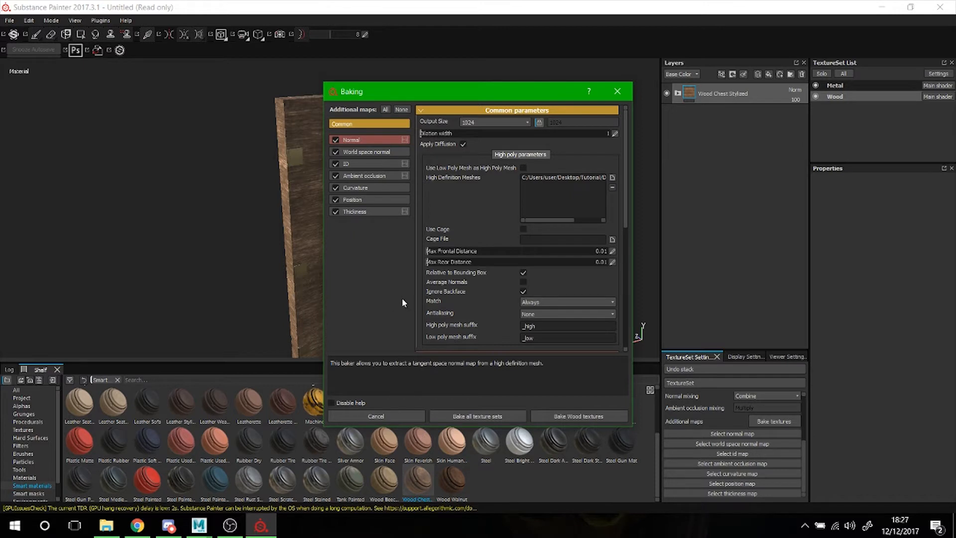
pyautogui.click(580, 413)
# Examine the baked plank and brace detail on the door's front and side edge
pyautogui.keyDown('alt'); pyautogui.moveTo(503, 274); pyautogui.dragTo(429, 271); pyautogui.keyUp('alt')
pyautogui.keyDown('alt'); pyautogui.moveTo(345, 178); pyautogui.dragTo(512, 391, button='right'); pyautogui.keyUp('alt')
pyautogui.keyDown('alt'); pyautogui.moveTo(425, 258); pyautogui.dragTo(518, 264); pyautogui.keyUp('alt')
pyautogui.keyDown('alt'); pyautogui.moveTo(518, 264); pyautogui.dragTo(423, 241, button='right'); pyautogui.keyUp('alt')
pyautogui.keyDown('alt'); pyautogui.moveTo(423, 242); pyautogui.dragTo(446, 248); pyautogui.keyUp('alt')
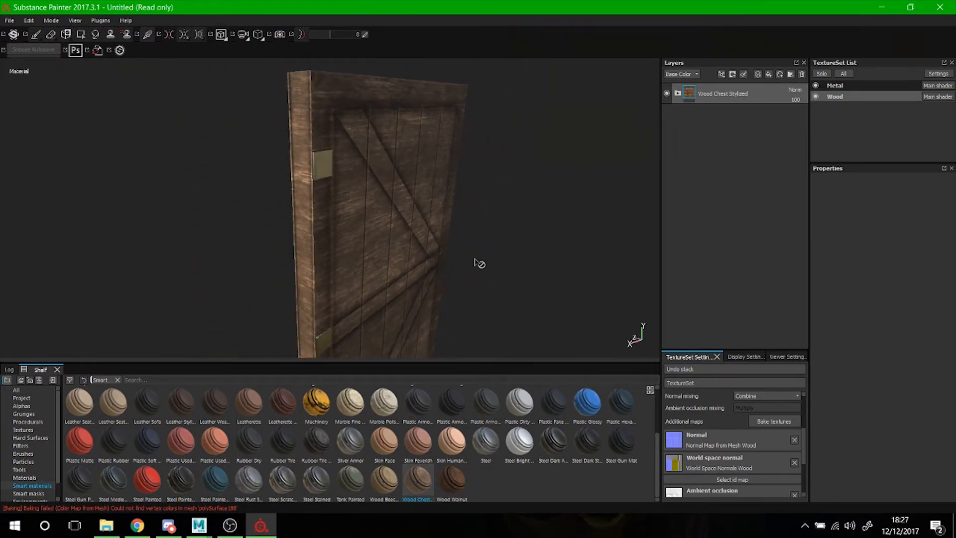
pyautogui.keyDown('alt'); pyautogui.moveTo(476, 260); pyautogui.dragTo(397, 259, button='right'); pyautogui.keyUp('alt')
pyautogui.keyDown('alt'); pyautogui.moveTo(444, 267); pyautogui.dragTo(439, 194, button='middle'); pyautogui.keyUp('alt')
pyautogui.keyDown('alt'); pyautogui.moveTo(475, 230); pyautogui.dragTo(394, 228); pyautogui.keyUp('alt')
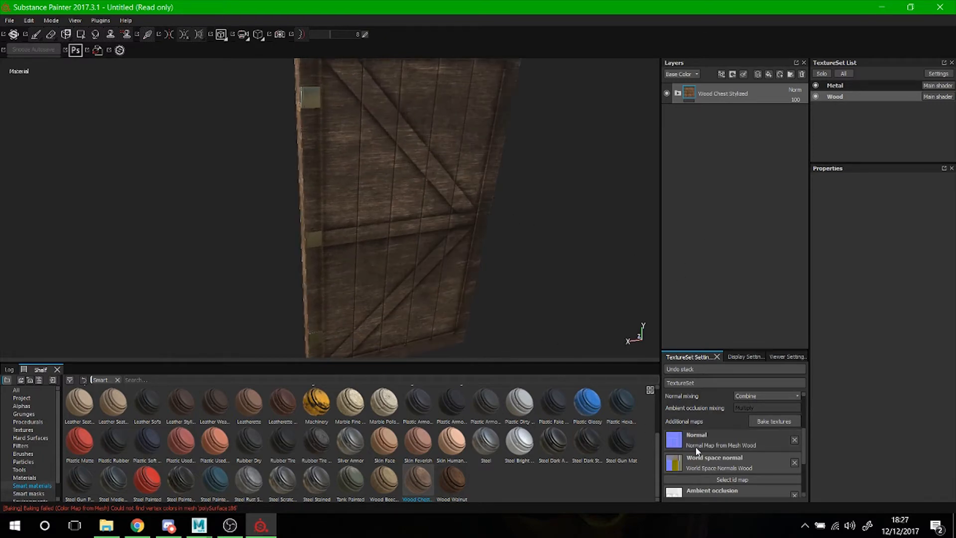
# Rebake the Wood textures with Max Frontal Distance and Max Rear Distance both set to 0.05
pyautogui.click(772, 421)
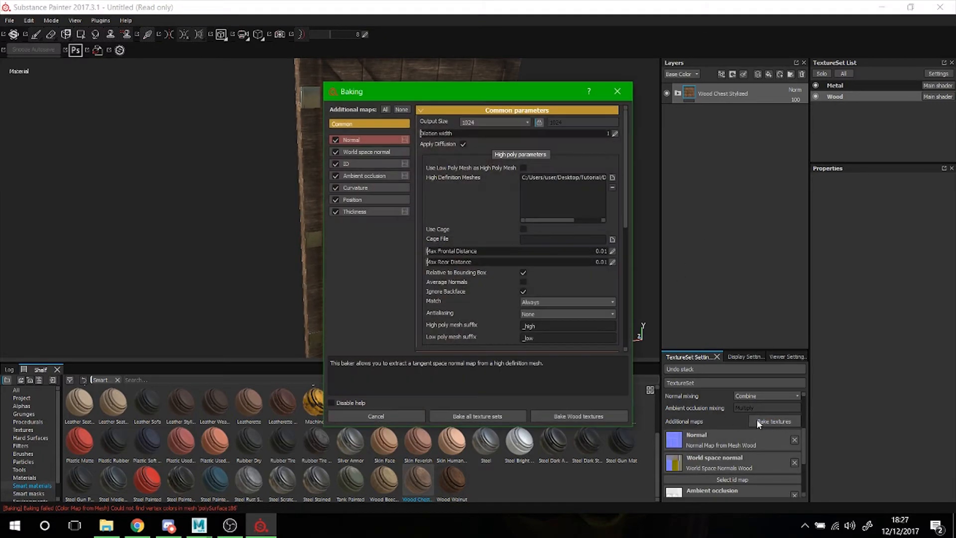
pyautogui.click(612, 251)
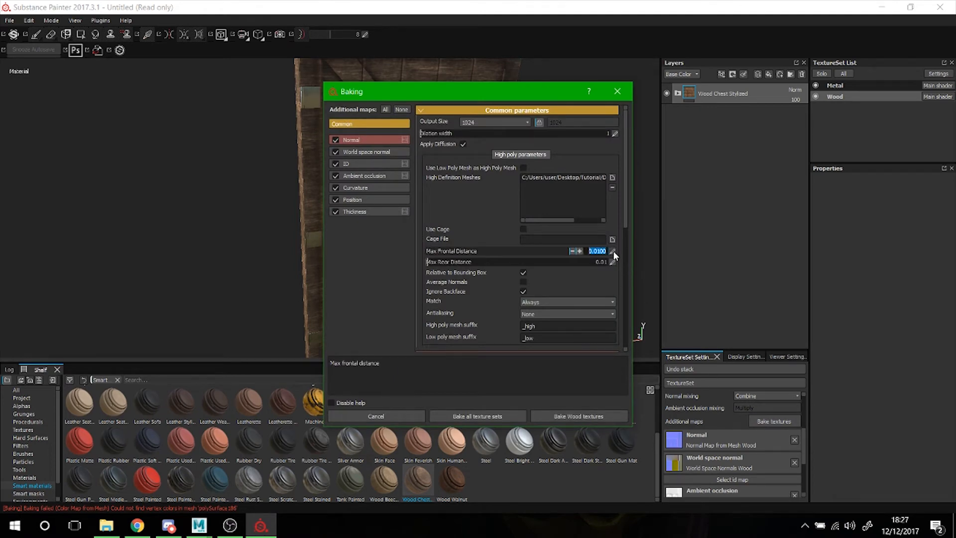
pyautogui.write('0.05')
pyautogui.press('Return')
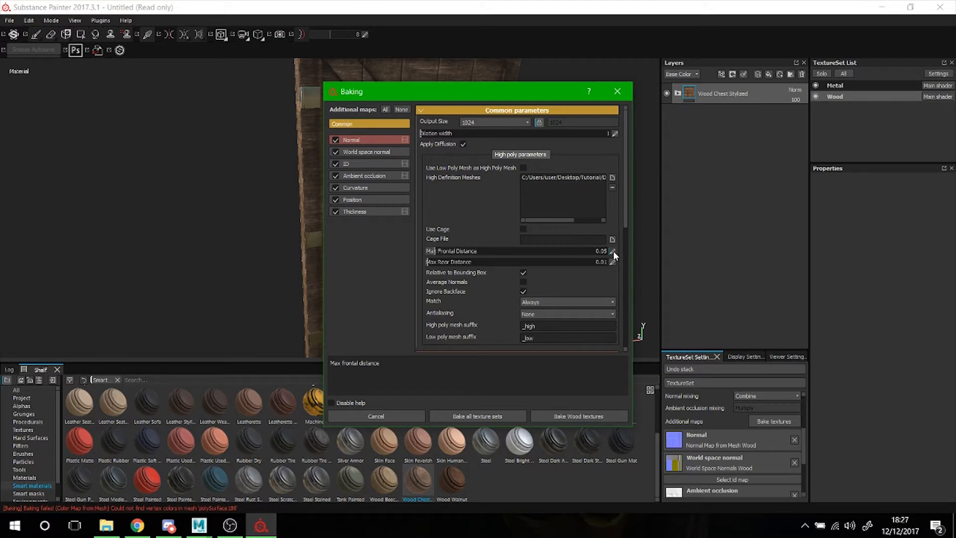
pyautogui.click(612, 262)
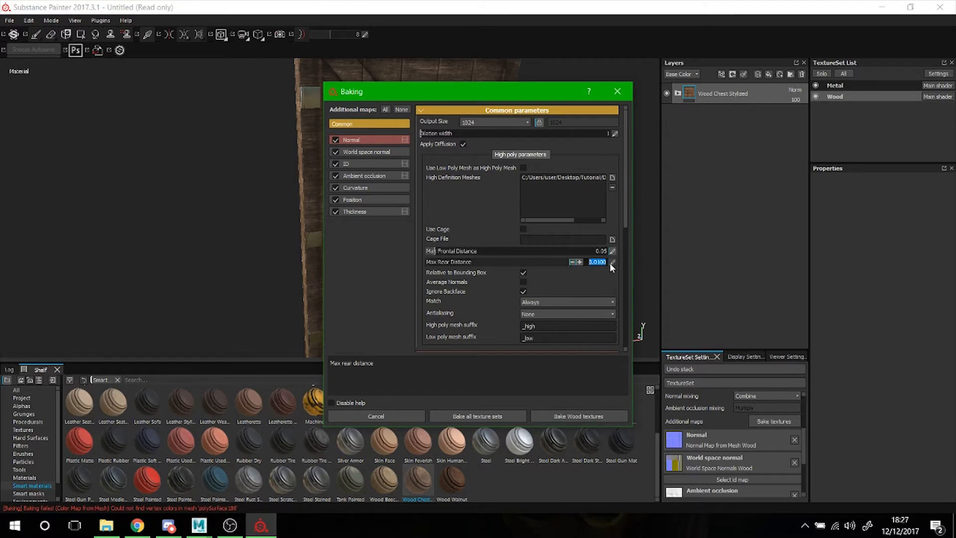
pyautogui.write('0.05')
pyautogui.press('Return')
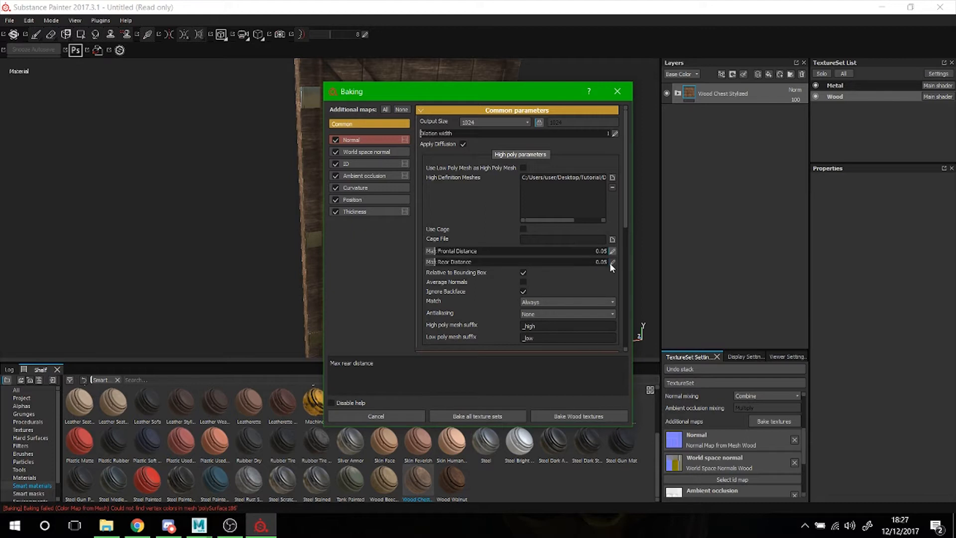
pyautogui.click(574, 416)
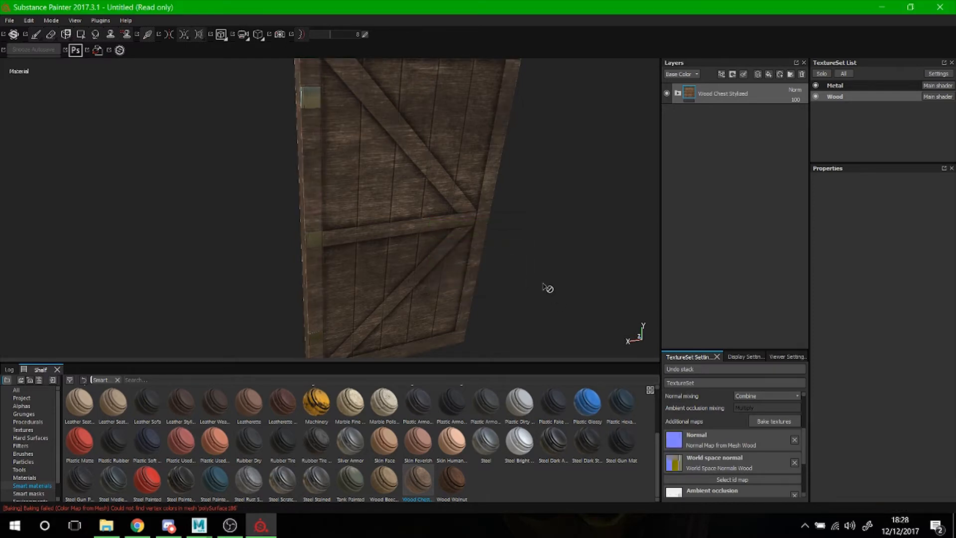
# Inspect the rebaked wood up close around the hinges, diagonal braces and outer frame
pyautogui.keyDown('alt'); pyautogui.moveTo(410, 275); pyautogui.dragTo(463, 264); pyautogui.keyUp('alt')
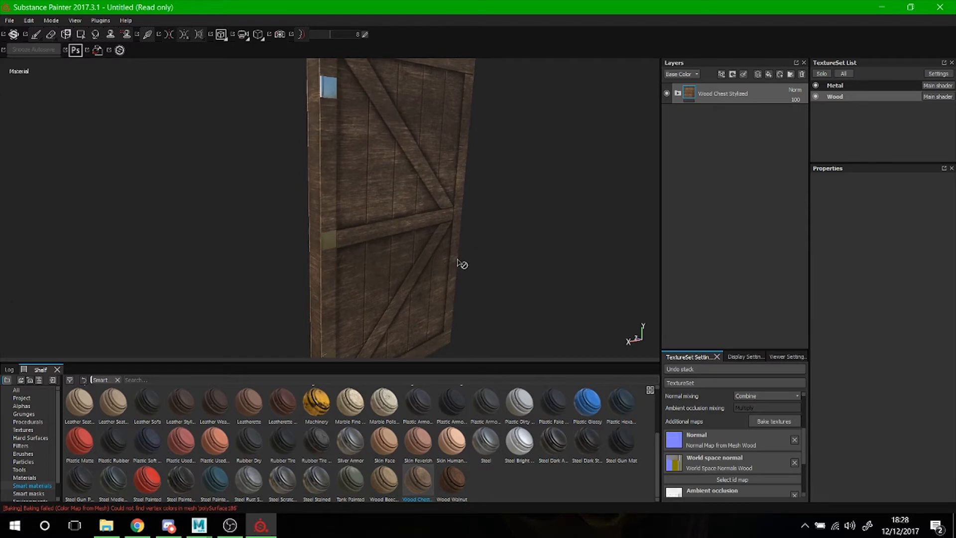
pyautogui.scroll(5, 463, 264)
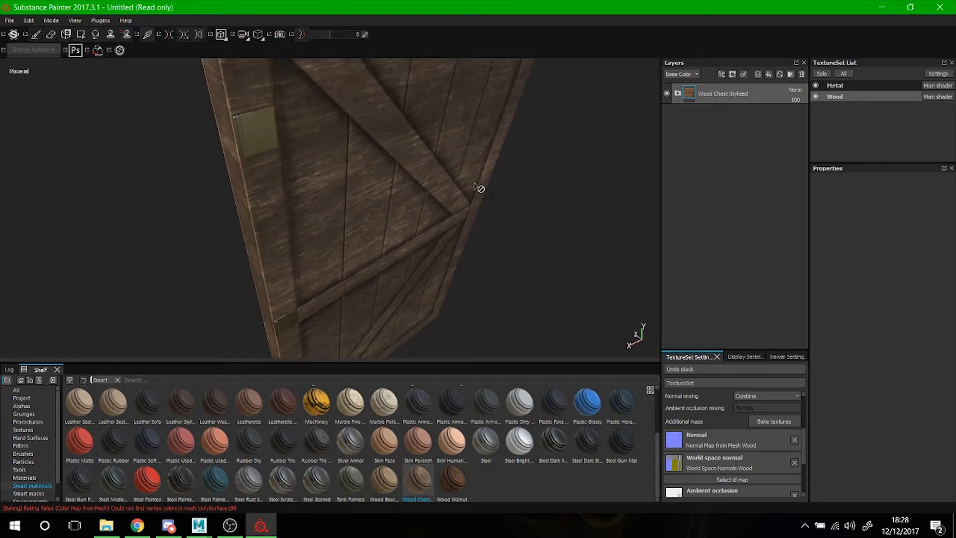
pyautogui.moveTo(453, 224)
pyautogui.keyDown('alt'); pyautogui.mouseDown()
pyautogui.moveTo(476, 209)
pyautogui.moveTo(325, 211)
pyautogui.moveTo(452, 222)
pyautogui.mouseUp(); pyautogui.keyUp('alt')
pyautogui.keyDown('alt'); pyautogui.moveTo(452, 222); pyautogui.dragTo(425, 218, button='right'); pyautogui.keyUp('alt')
pyautogui.keyDown('alt'); pyautogui.moveTo(425, 218); pyautogui.dragTo(405, 246, button='middle'); pyautogui.keyUp('alt')
pyautogui.keyDown('alt'); pyautogui.moveTo(444, 245); pyautogui.dragTo(420, 239, button='right'); pyautogui.keyUp('alt')
pyautogui.keyDown('alt'); pyautogui.moveTo(420, 239); pyautogui.dragTo(412, 220, button='middle'); pyautogui.keyUp('alt')
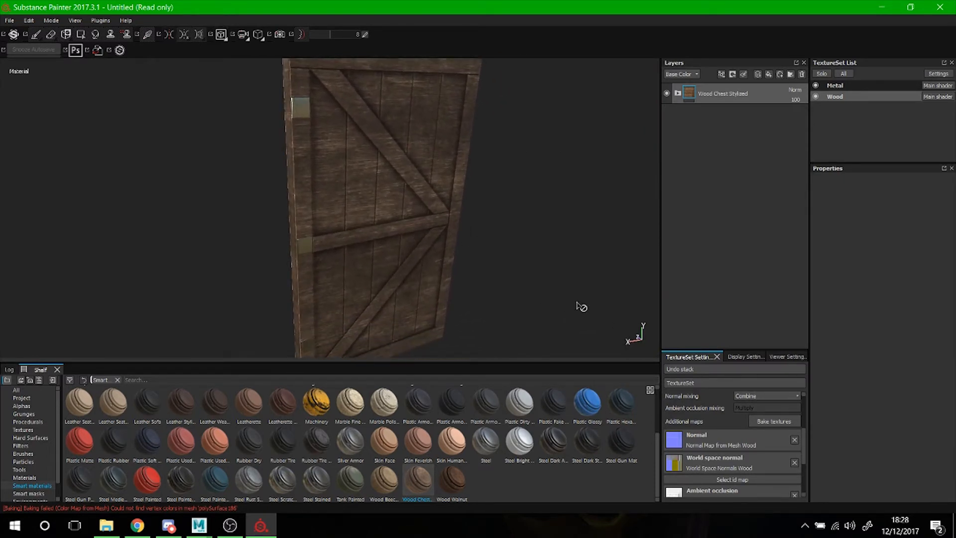
pyautogui.keyDown('alt'); pyautogui.moveTo(437, 230); pyautogui.dragTo(471, 283, button='right'); pyautogui.keyUp('alt')
pyautogui.keyDown('alt'); pyautogui.moveTo(471, 283); pyautogui.dragTo(475, 241); pyautogui.keyUp('alt')
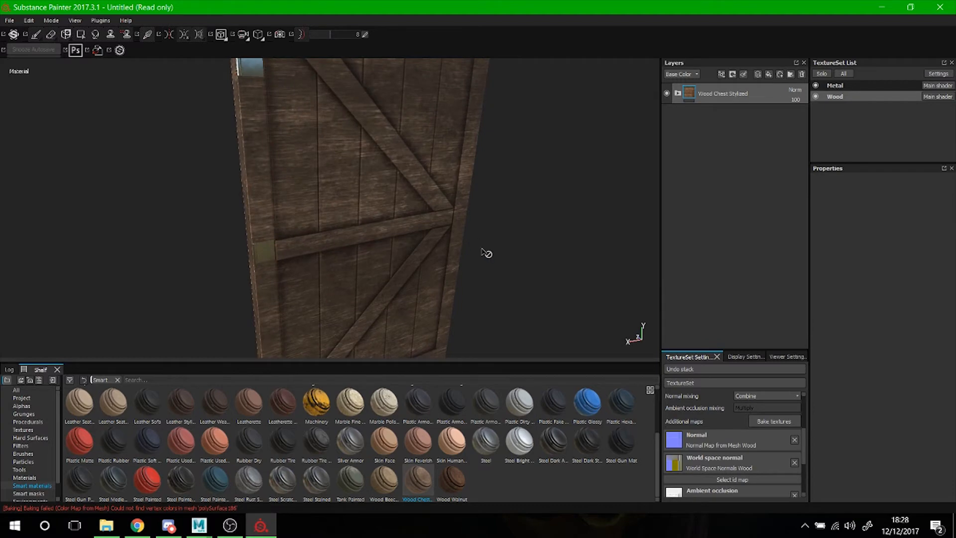
# Rebake the Wood textures with Max Frontal Distance and Max Rear Distance both set to 0.1, and check the door
pyautogui.click(797, 425)
pyautogui.click(613, 252)
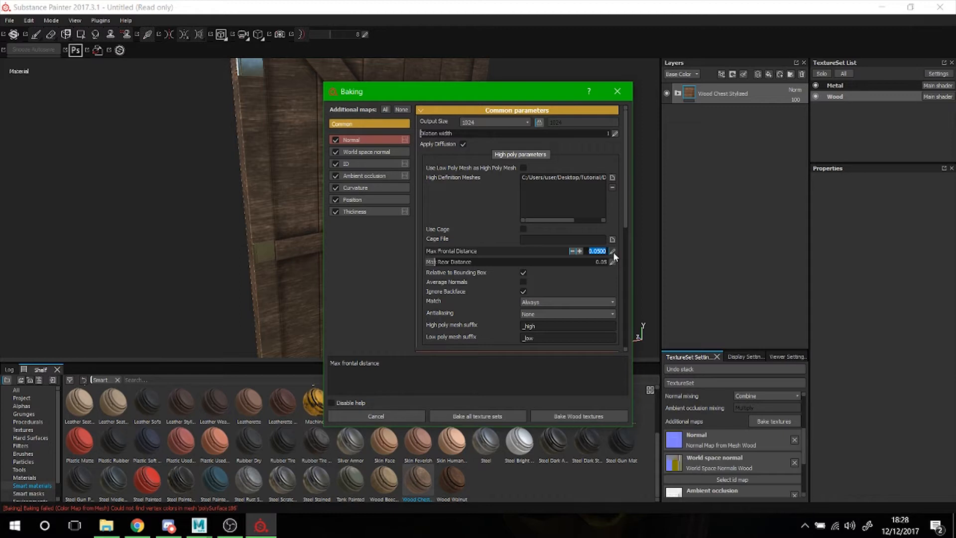
pyautogui.write('0.1')
pyautogui.press('Return')
pyautogui.click(613, 262)
pyautogui.write('0.1')
pyautogui.press('Return')
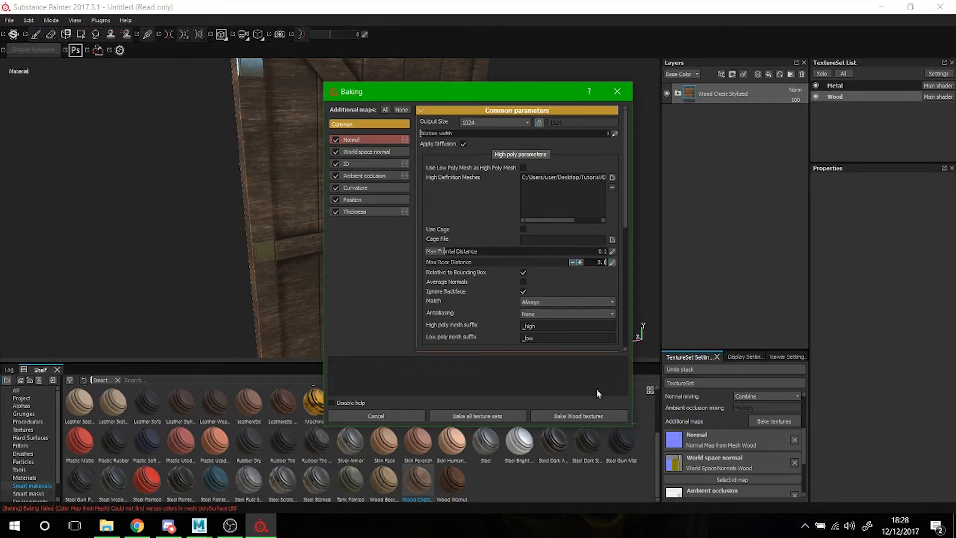
pyautogui.click(592, 420)
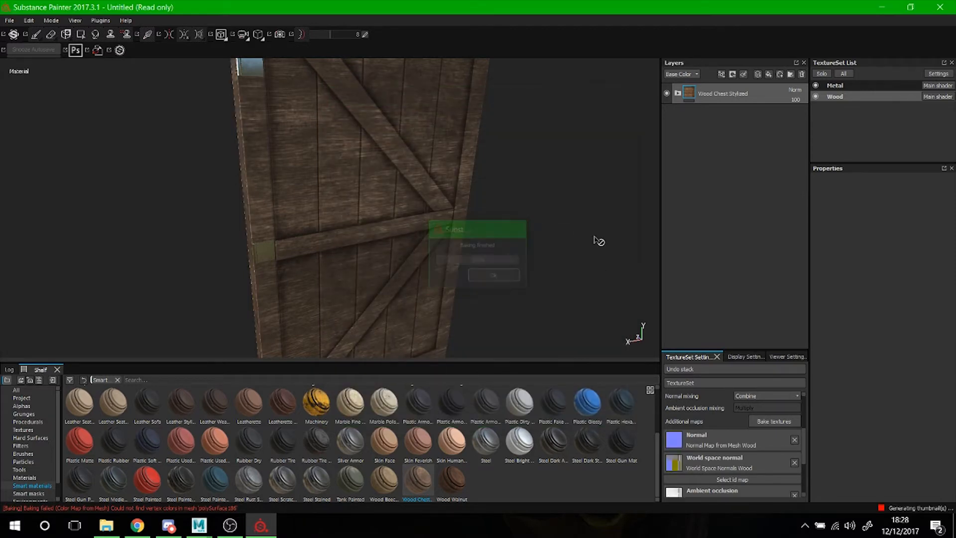
pyautogui.keyDown('alt'); pyautogui.moveTo(497, 225); pyautogui.dragTo(263, 212, button='right'); pyautogui.keyUp('alt')
pyautogui.keyDown('alt'); pyautogui.moveTo(429, 221); pyautogui.dragTo(457, 228); pyautogui.keyUp('alt')
pyautogui.keyDown('alt'); pyautogui.moveTo(348, 158); pyautogui.dragTo(353, 172, button='right'); pyautogui.keyUp('alt')
pyautogui.keyDown('alt'); pyautogui.moveTo(347, 168); pyautogui.dragTo(414, 214); pyautogui.keyUp('alt')
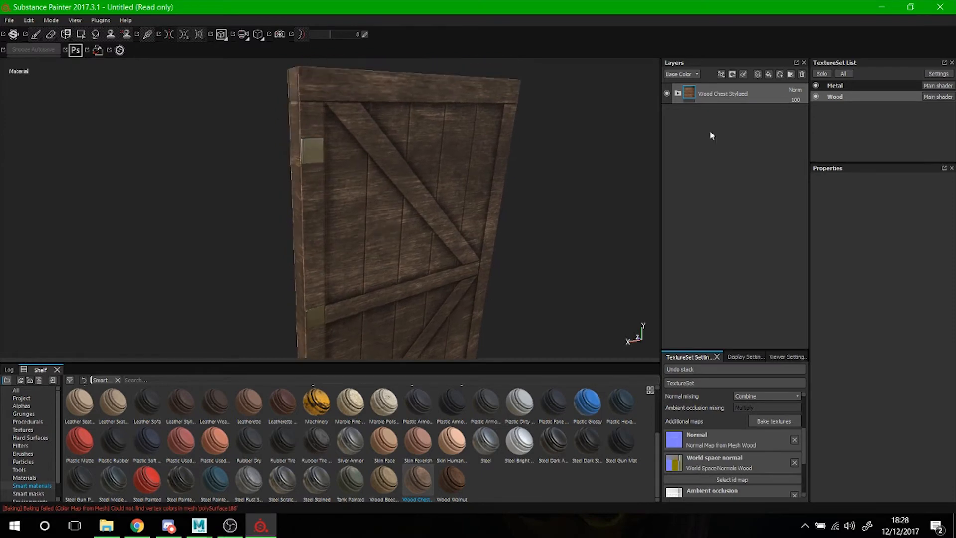
# Bake the Metal textures with DoorLowPoly replacing the current high definition mesh
pyautogui.click(837, 86)
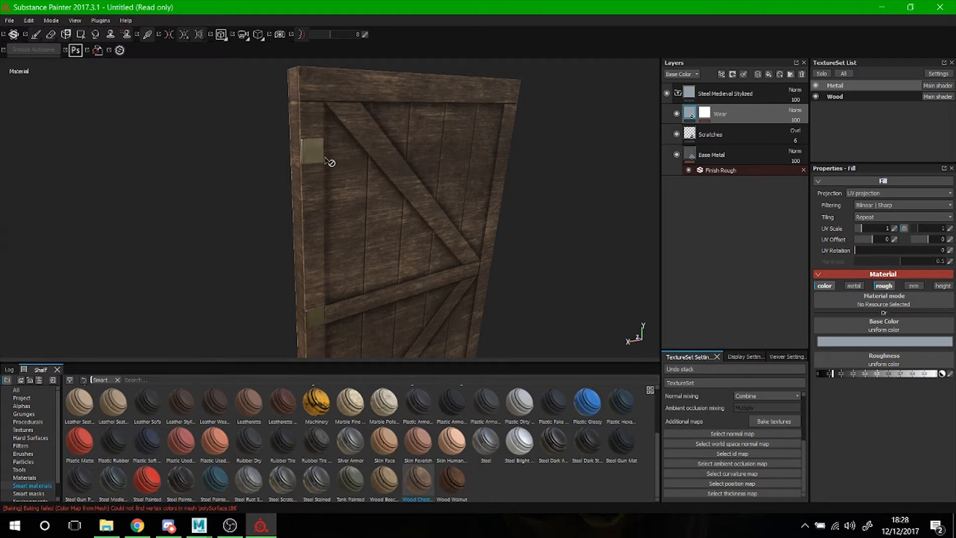
pyautogui.click(781, 419)
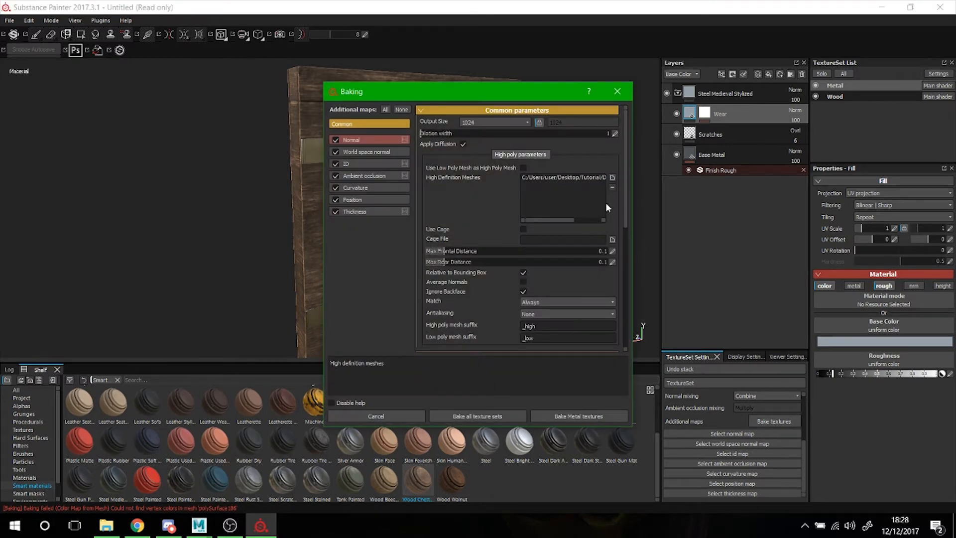
pyautogui.click(597, 178)
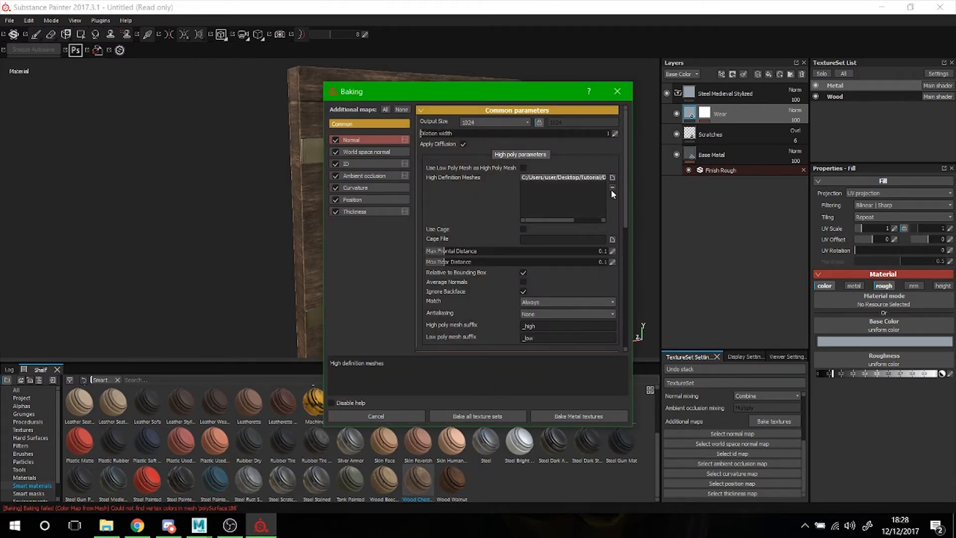
pyautogui.click(611, 189)
pyautogui.click(612, 178)
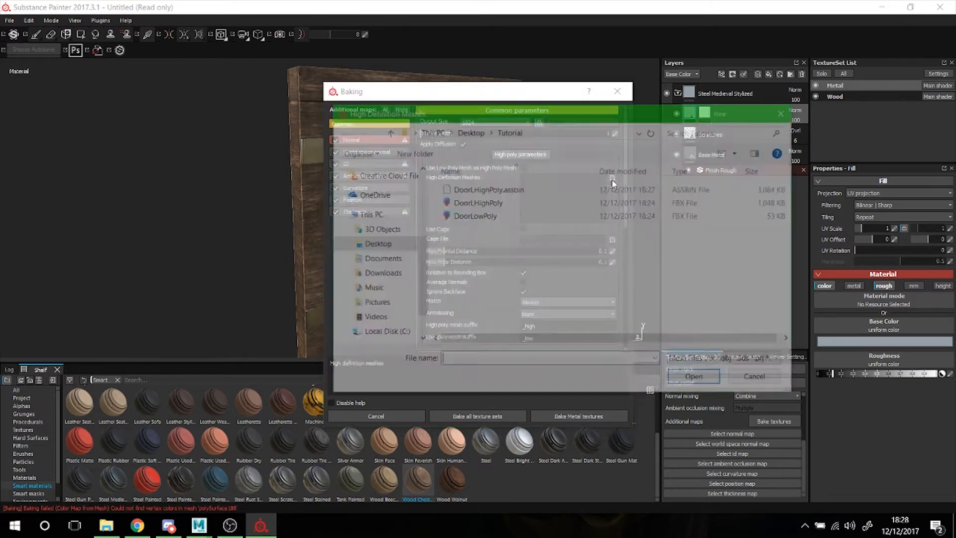
pyautogui.click(472, 217)
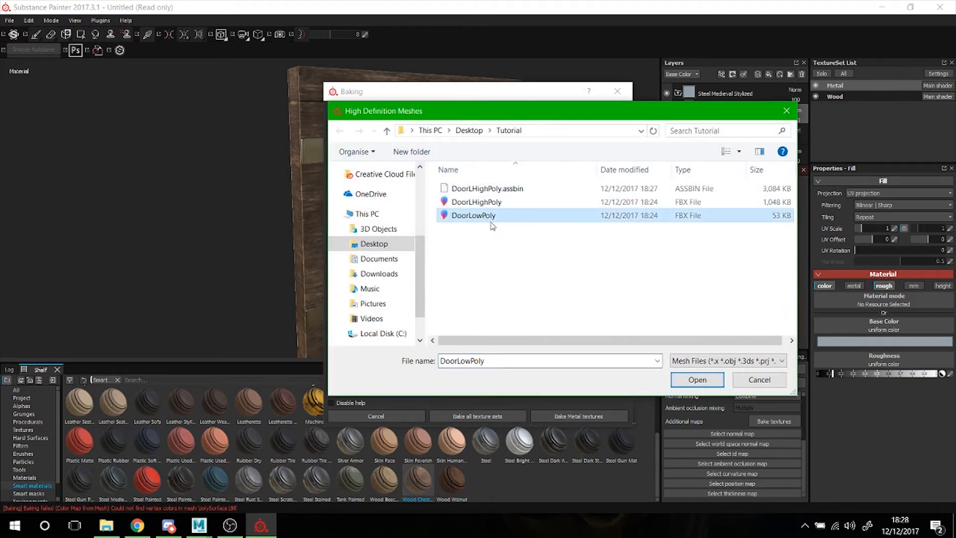
pyautogui.click(681, 381)
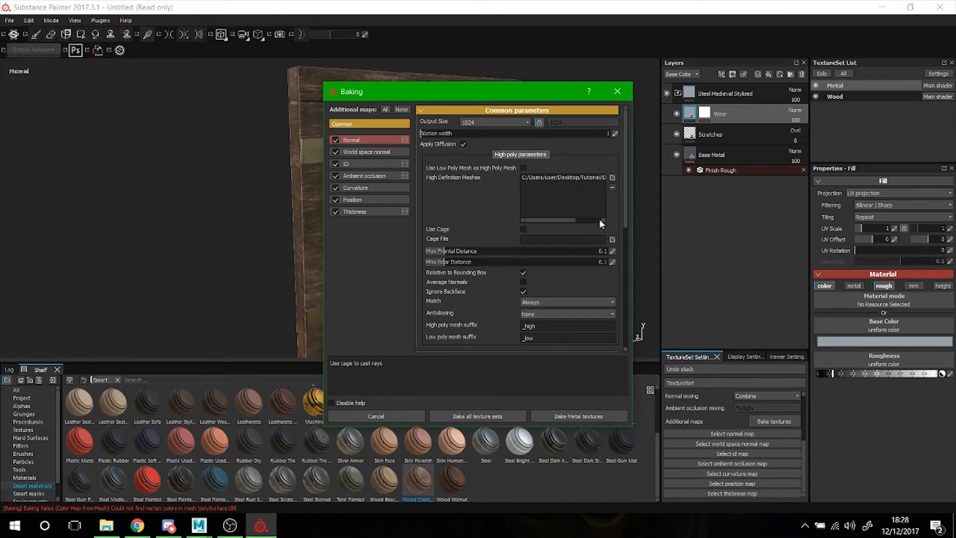
pyautogui.click(562, 414)
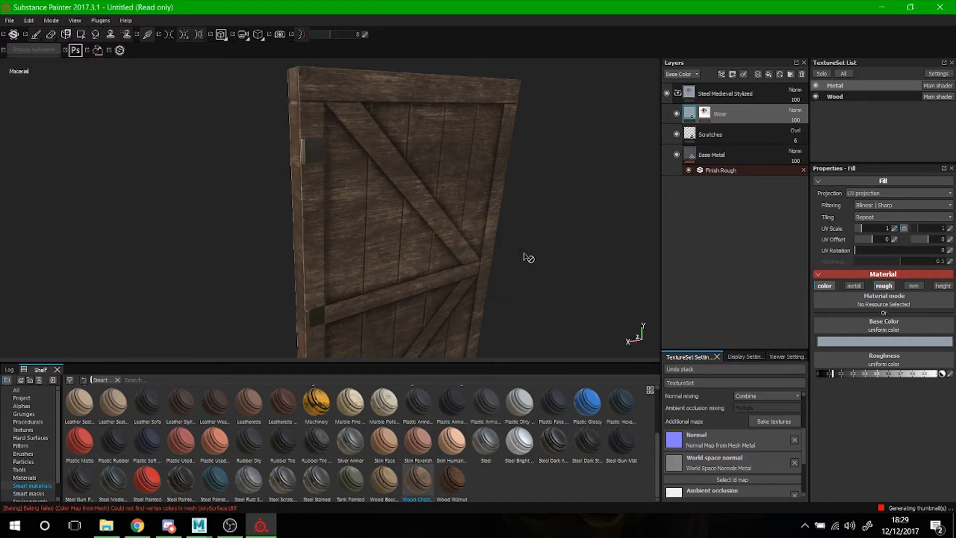
# Set the Wear Level of the MG Metal Edge Wear generator on the Metal set's Wear mask to 0.17
pyautogui.keyDown('alt'); pyautogui.moveTo(305, 144); pyautogui.dragTo(387, 237, button='right'); pyautogui.keyUp('alt')
pyautogui.keyDown('alt'); pyautogui.moveTo(387, 237); pyautogui.dragTo(364, 202); pyautogui.keyUp('alt')
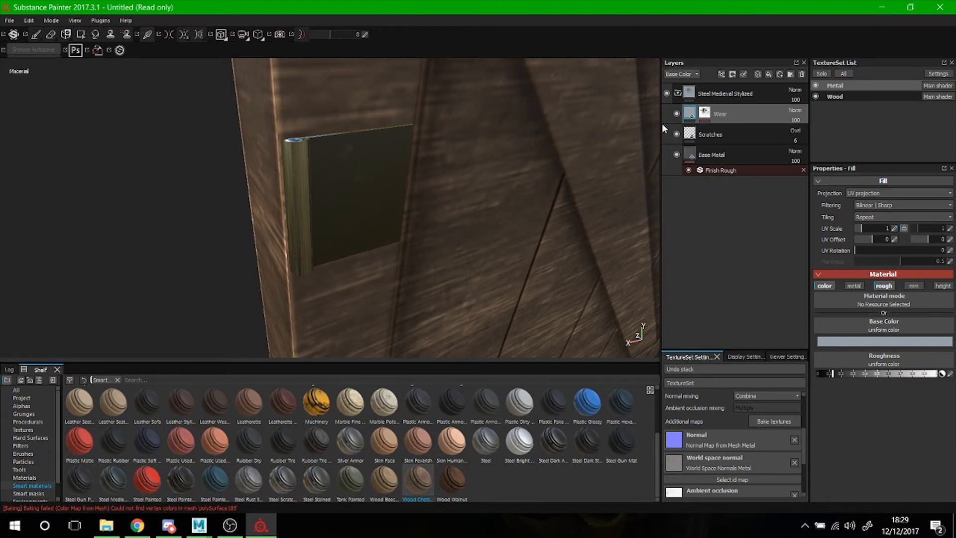
pyautogui.click(709, 119)
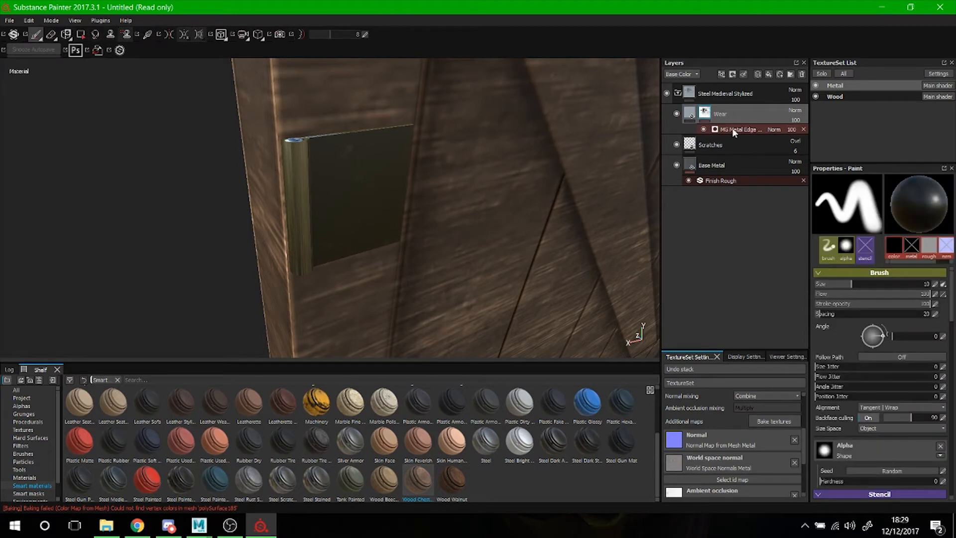
pyautogui.click(733, 128)
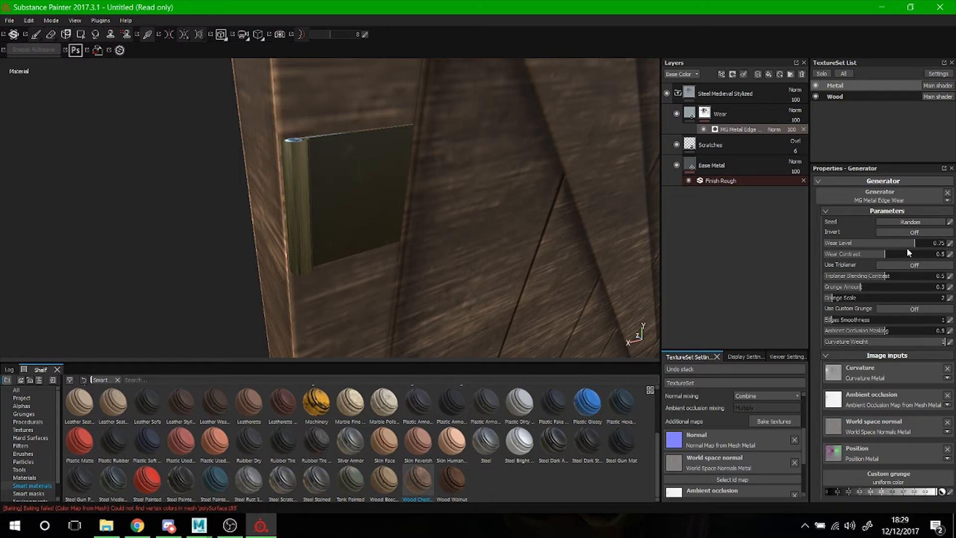
pyautogui.moveTo(903, 244); pyautogui.dragTo(838, 241)
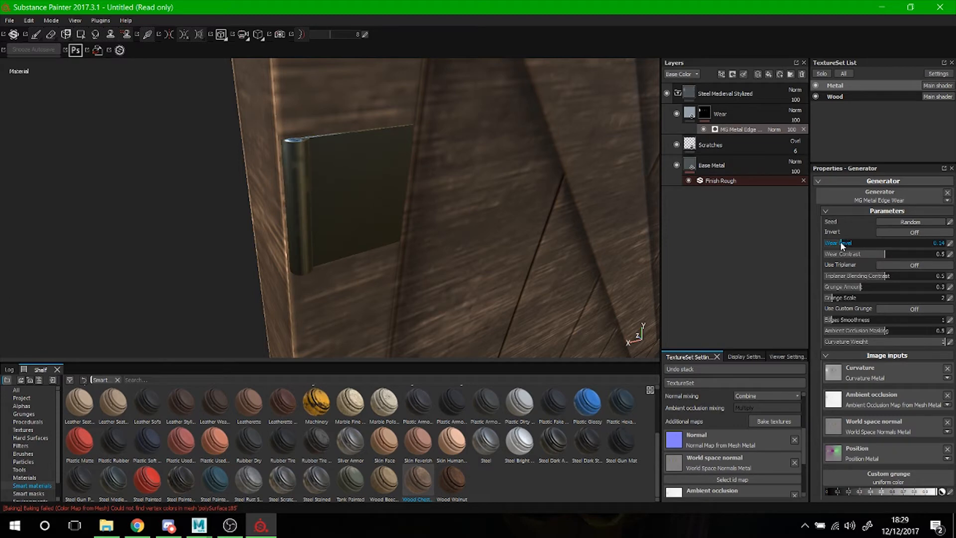
pyautogui.moveTo(842, 245)
pyautogui.mouseDown()
pyautogui.moveTo(937, 243)
pyautogui.moveTo(846, 243)
pyautogui.mouseUp()
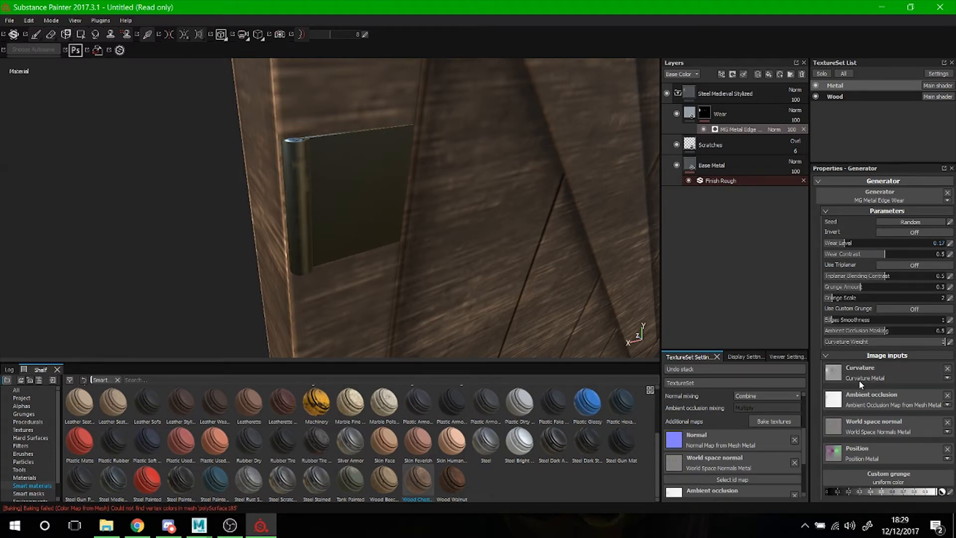
# Duplicate the collapsed Wood Chest Stylized group in the Wood texture set
pyautogui.keyDown('alt'); pyautogui.moveTo(556, 236); pyautogui.dragTo(438, 256); pyautogui.keyUp('alt')
pyautogui.keyDown('alt'); pyautogui.moveTo(343, 145); pyautogui.dragTo(331, 305); pyautogui.keyUp('alt')
pyautogui.keyDown('alt'); pyautogui.moveTo(438, 176); pyautogui.dragTo(437, 239); pyautogui.keyUp('alt')
pyautogui.keyDown('alt'); pyautogui.moveTo(438, 239); pyautogui.dragTo(380, 228, button='right'); pyautogui.keyUp('alt')
pyautogui.keyDown('alt'); pyautogui.moveTo(380, 228); pyautogui.dragTo(338, 214); pyautogui.keyUp('alt')
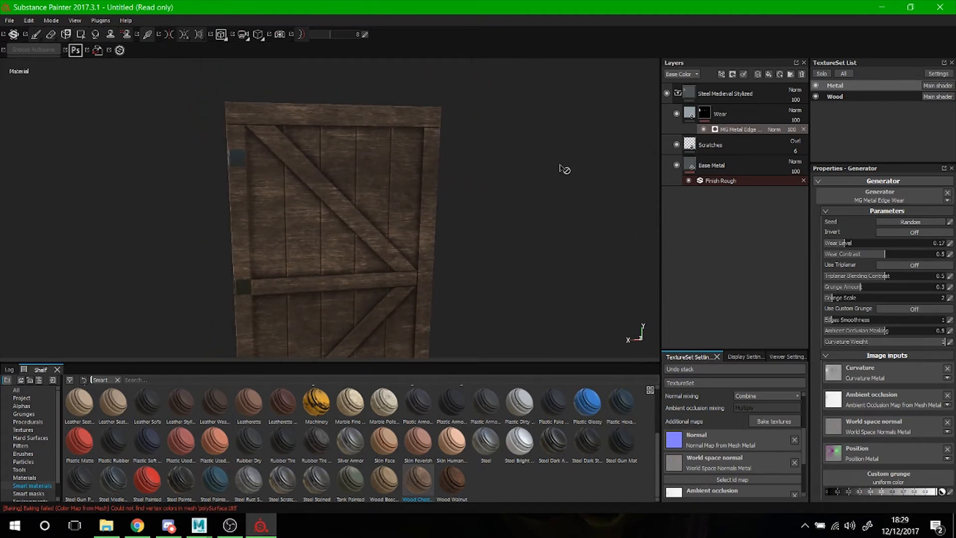
pyautogui.click(851, 100)
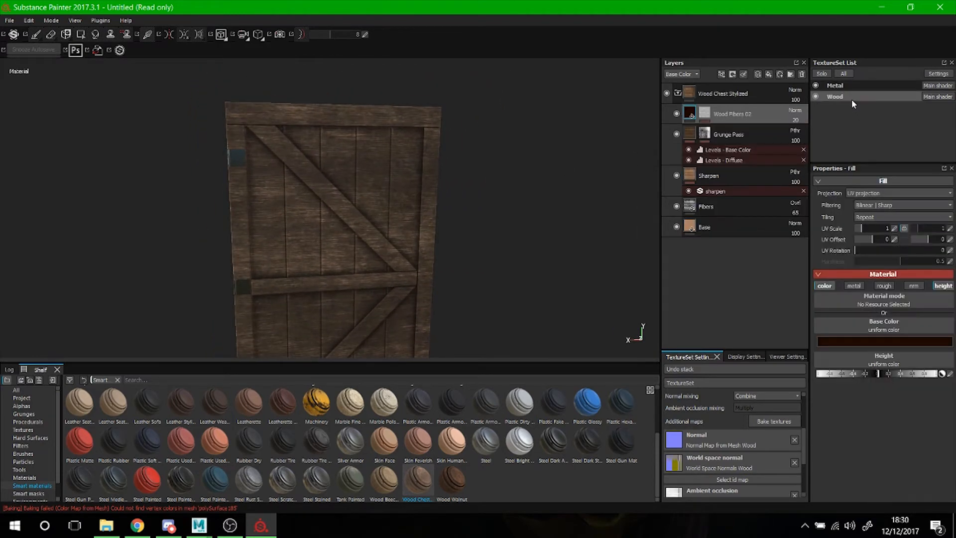
pyautogui.click(678, 93)
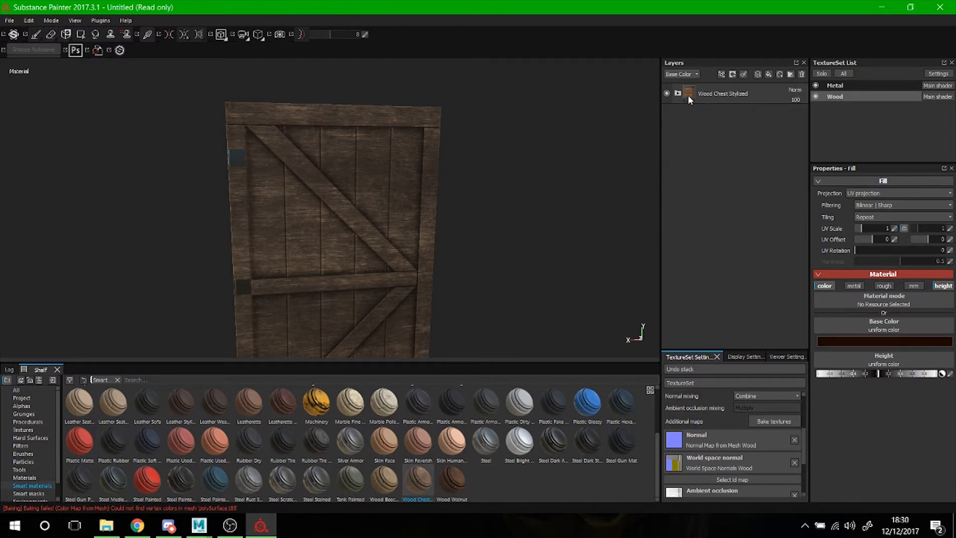
pyautogui.click(688, 95)
pyautogui.keyDown('alt'); pyautogui.moveTo(424, 244); pyautogui.dragTo(438, 196); pyautogui.keyUp('alt')
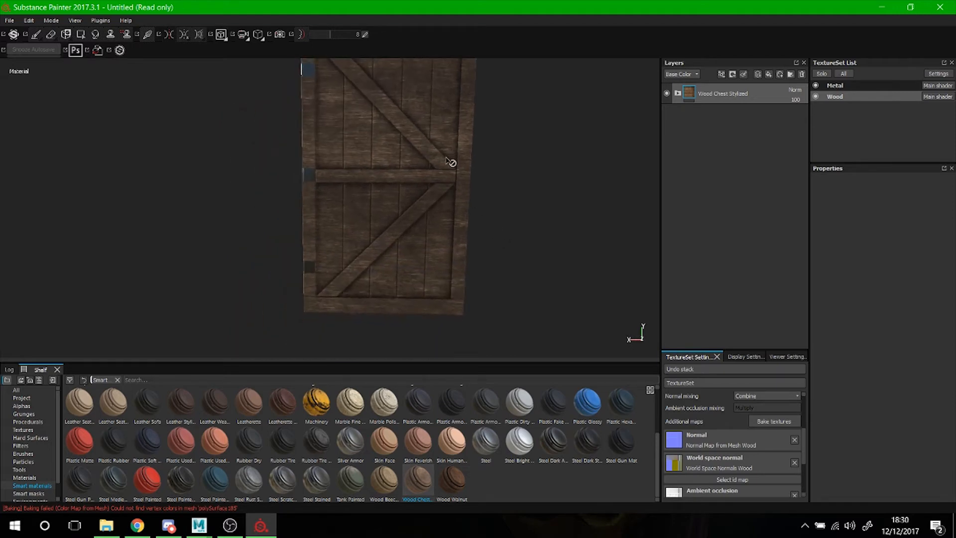
pyautogui.keyDown('alt'); pyautogui.moveTo(451, 158); pyautogui.dragTo(592, 134); pyautogui.keyUp('alt')
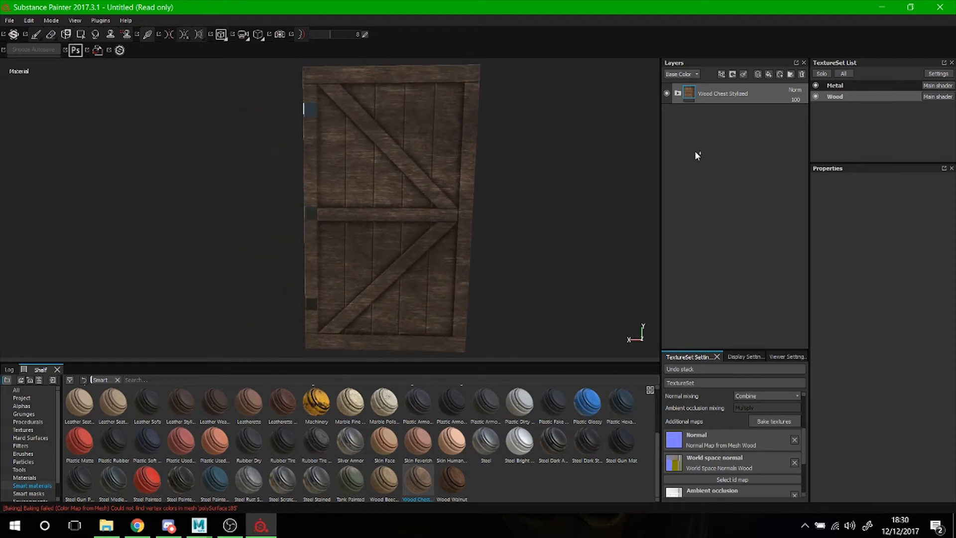
pyautogui.hotkey('ctrl', 'd')
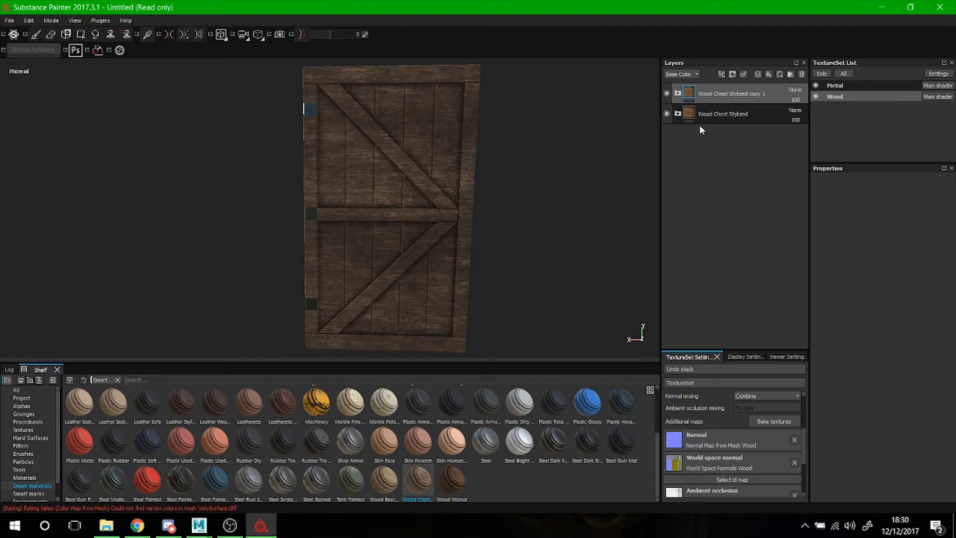
# Add a black mask to the duplicated Wood Chest Stylized group and replace it with a white mask
pyautogui.rightClick(687, 95)
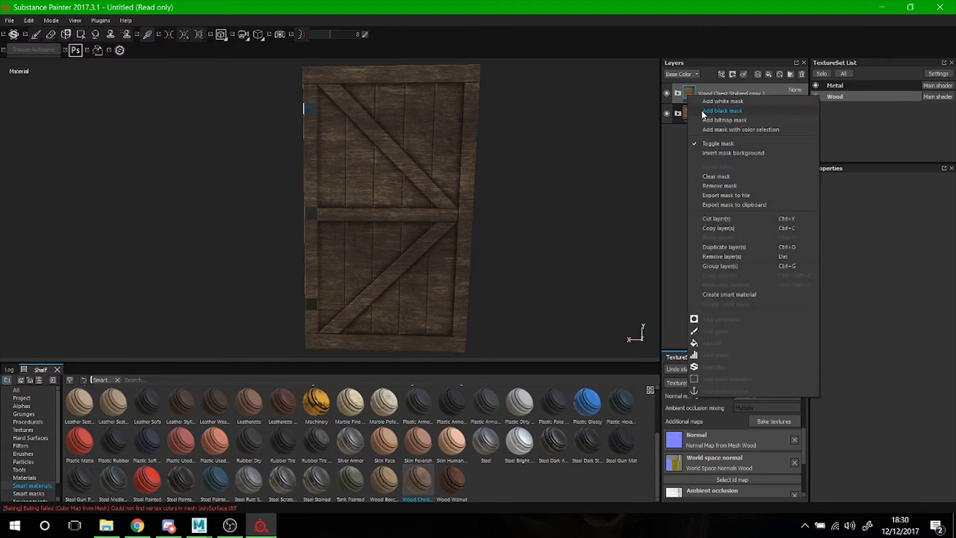
pyautogui.click(702, 110)
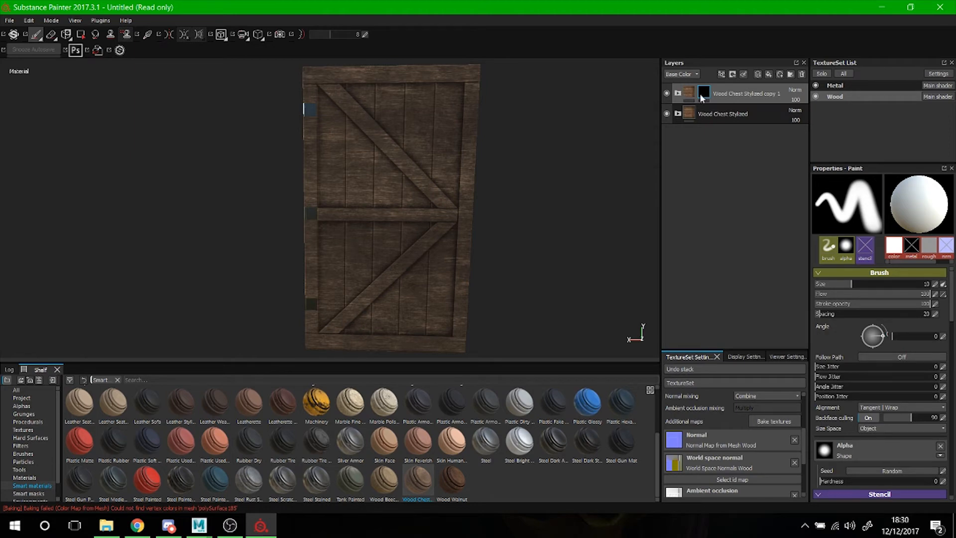
pyautogui.rightClick(702, 94)
pyautogui.click(719, 98)
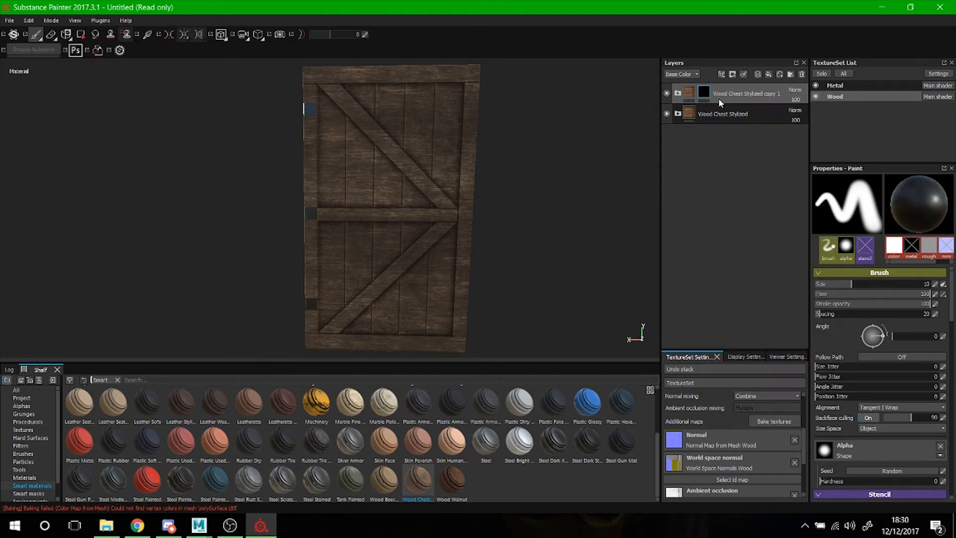
# Set the UV Rotation of the Fibers layer inside the Wood Chest Stylized copy to 0
pyautogui.click(677, 93)
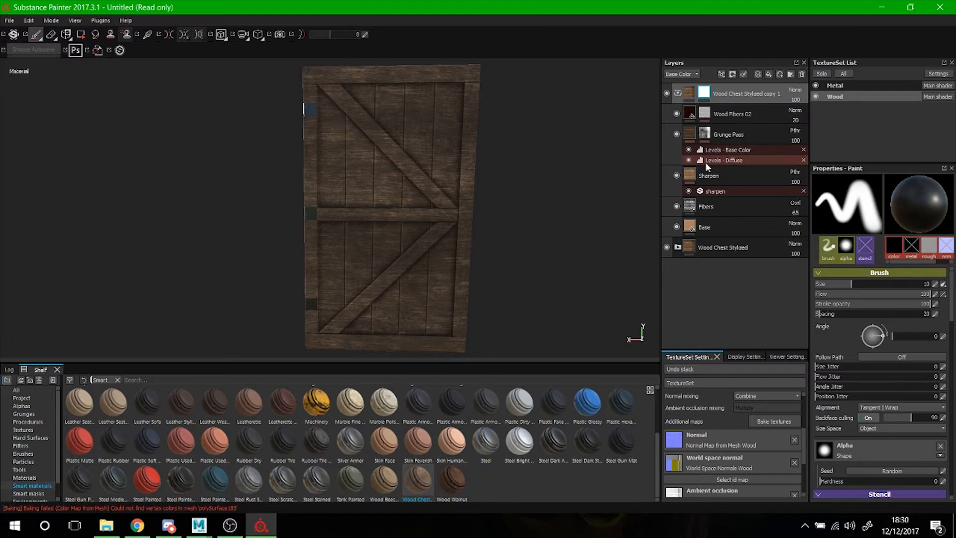
pyautogui.click(711, 207)
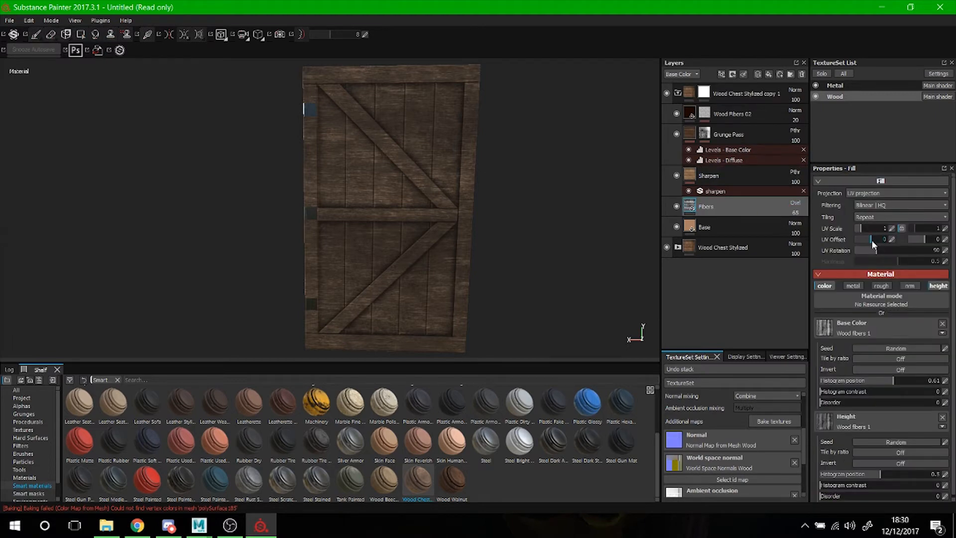
pyautogui.moveTo(877, 250); pyautogui.dragTo(852, 250)
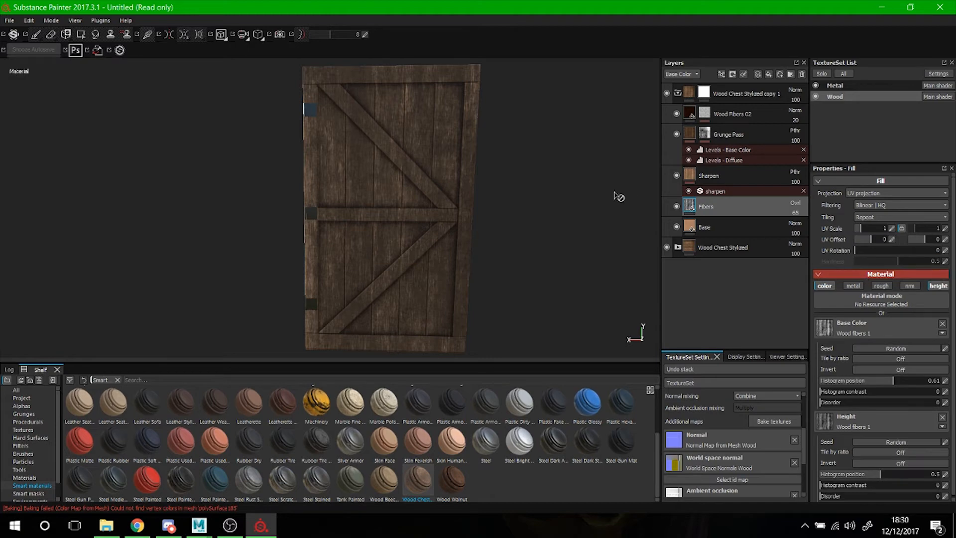
pyautogui.click(679, 93)
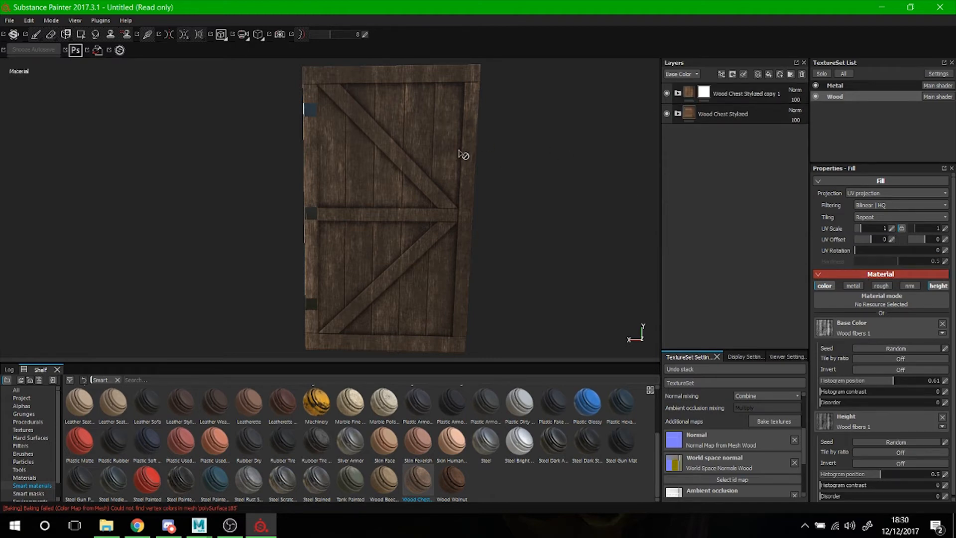
# Target the duplicated group's white mask for painting and remove the alpha shape from the brush
pyautogui.click(704, 92)
pyautogui.rightClick(703, 93)
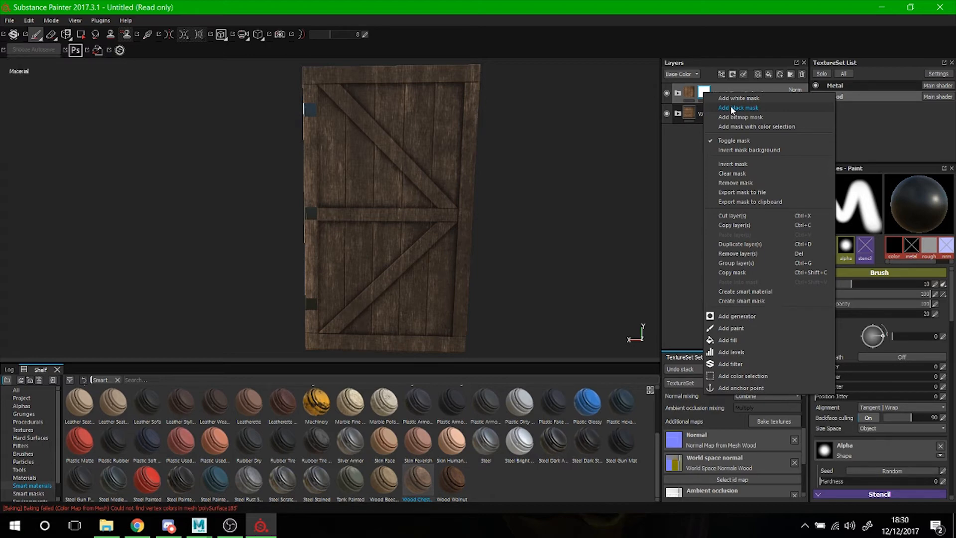
pyautogui.click(692, 148)
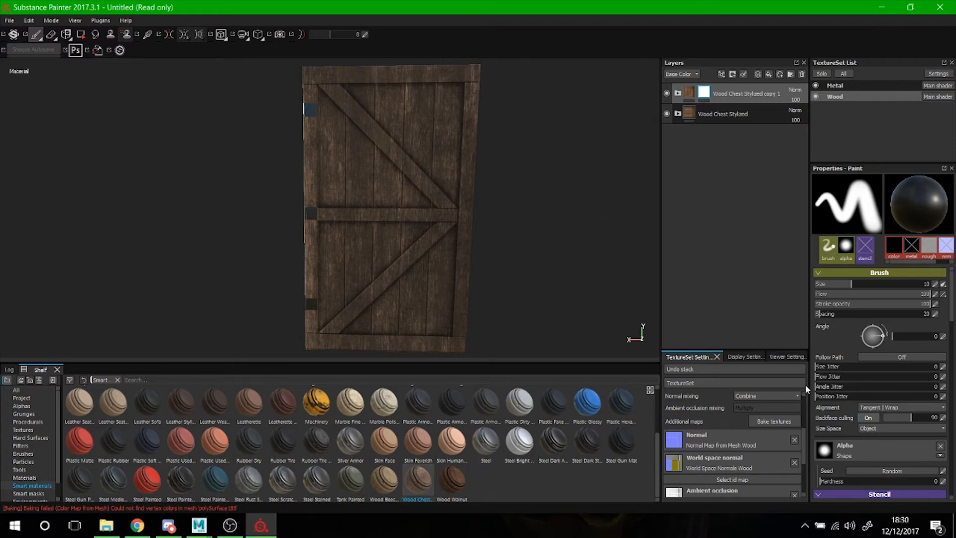
pyautogui.click(941, 446)
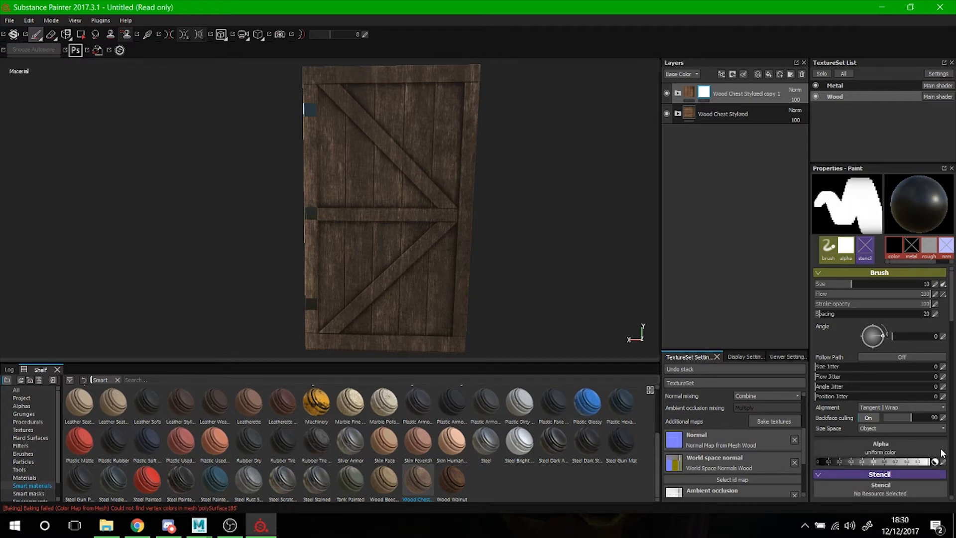
# Maximize the 3D viewport and switch the door to the orthographic view
pyautogui.scroll(3, 459, 113)
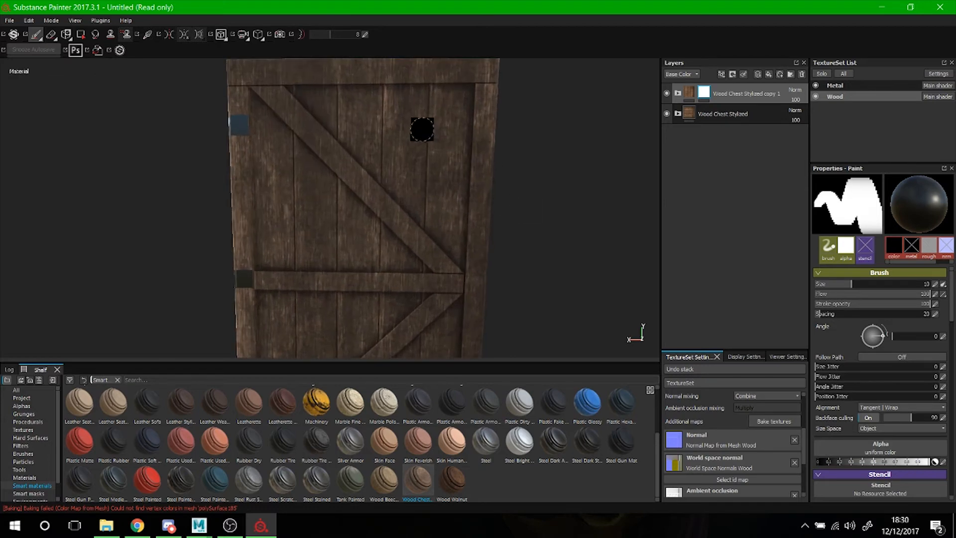
pyautogui.scroll(-2, 422, 129)
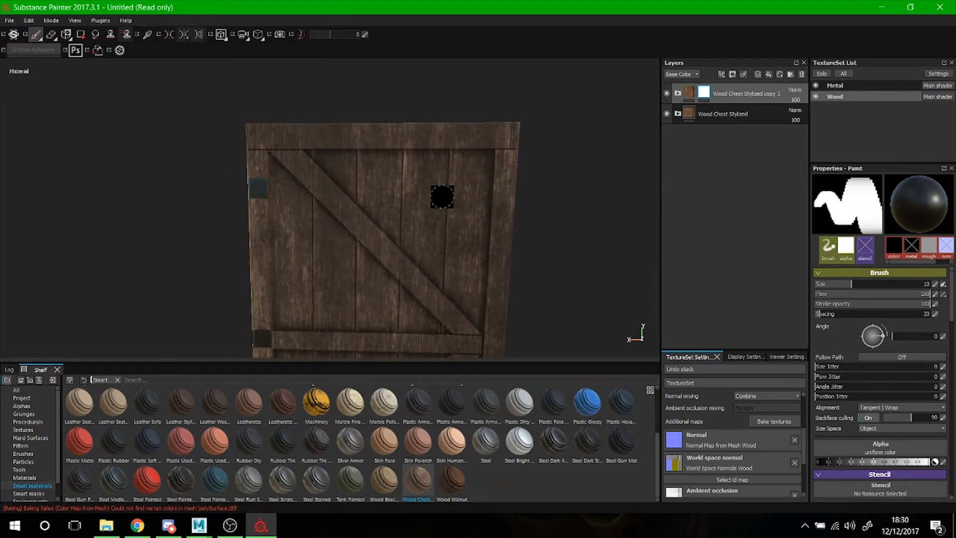
pyautogui.press('Tab')
pyautogui.scroll(2, 448, 214)
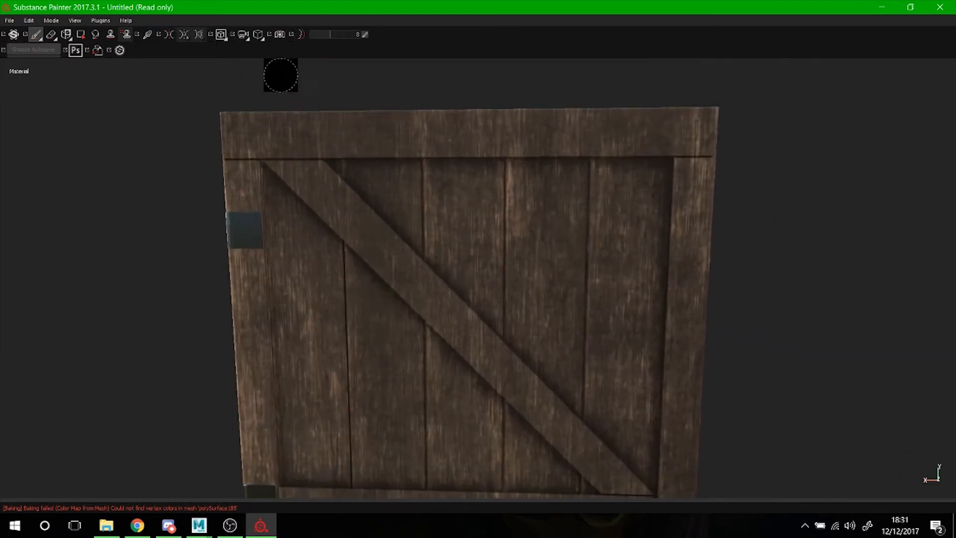
pyautogui.click(258, 35)
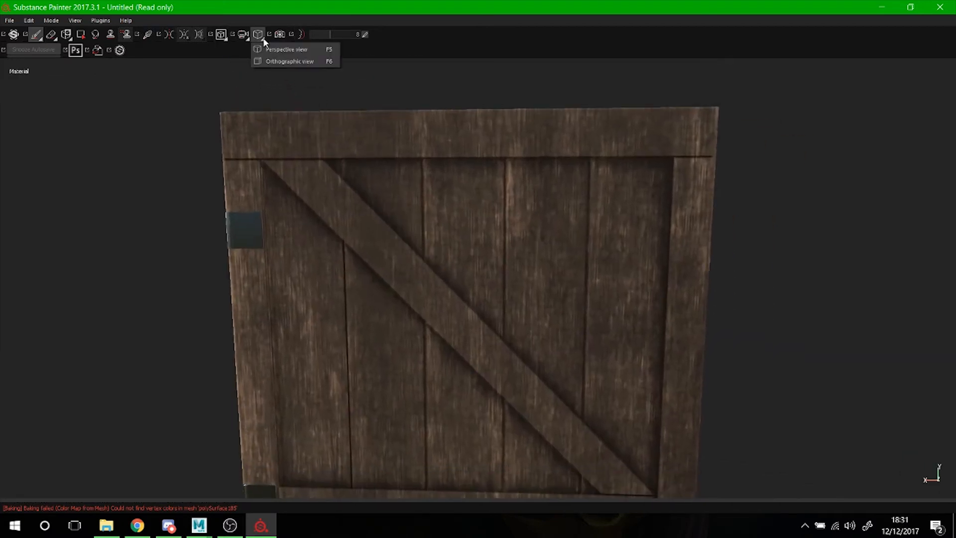
pyautogui.click(289, 61)
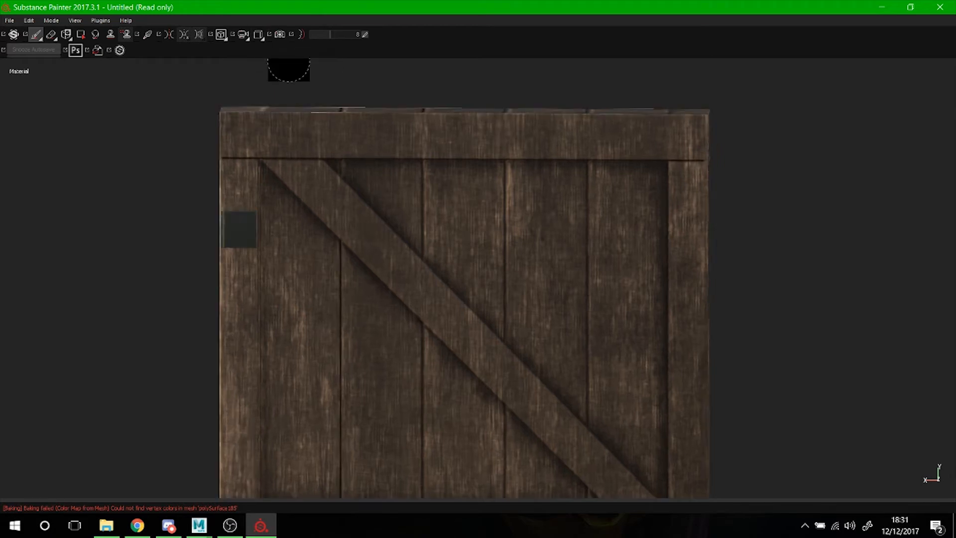
# Resize the brush to the top board's width and mask out that whole board with one straight black stroke
pyautogui.moveTo(365, 82)
pyautogui.keyDown('alt'); pyautogui.mouseDown()
pyautogui.moveTo(383, 94)
pyautogui.moveTo(455, 98)
pyautogui.moveTo(353, 85)
pyautogui.mouseUp(); pyautogui.keyUp('alt')
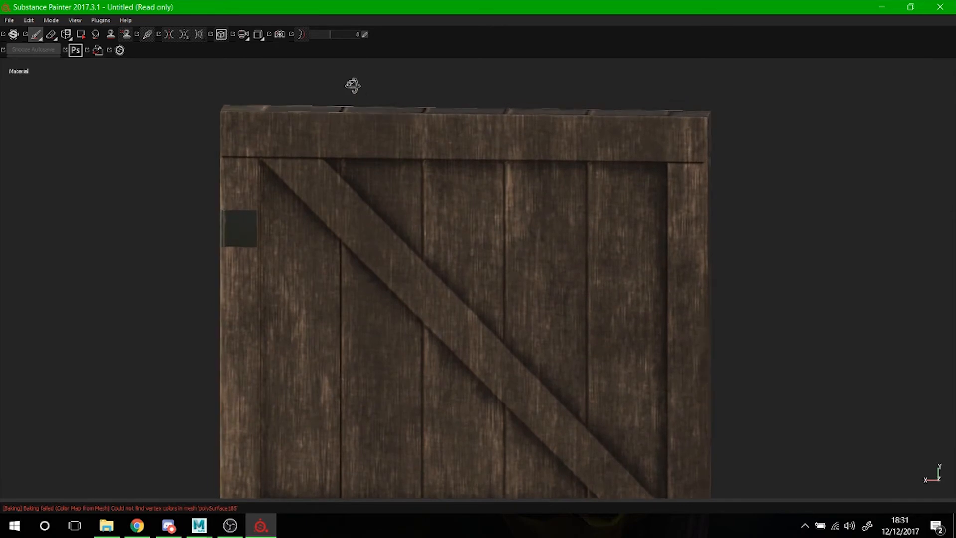
pyautogui.keyDown('alt'); pyautogui.moveTo(353, 85); pyautogui.dragTo(452, 183, button='right'); pyautogui.keyUp('alt')
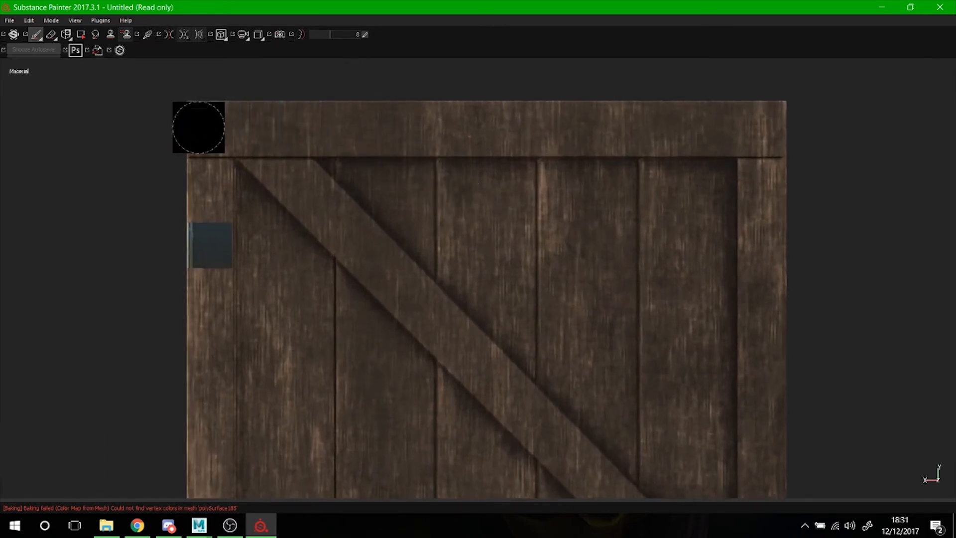
pyautogui.keyDown('ctrl'); pyautogui.moveTo(193, 117); pyautogui.dragTo(198, 117, button='right'); pyautogui.keyUp('ctrl')
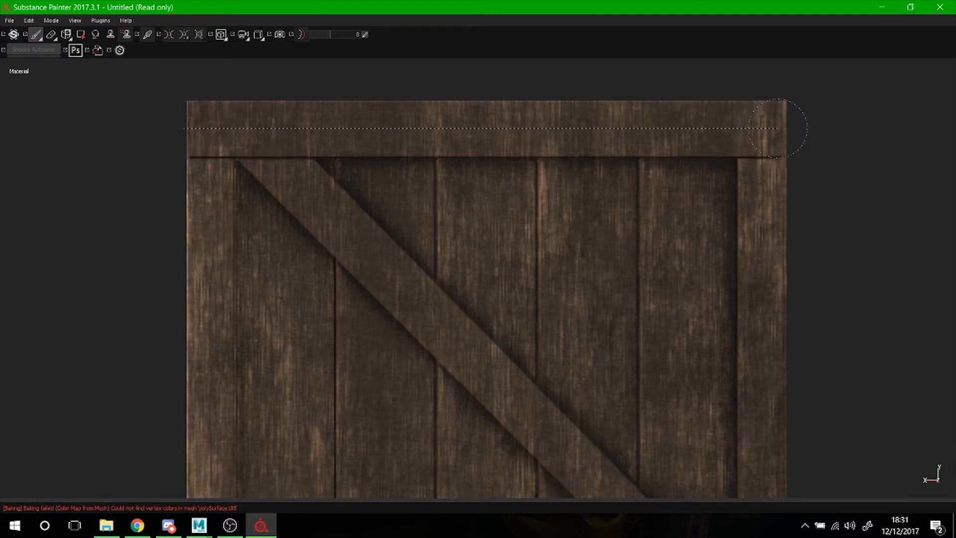
pyautogui.press('shift')
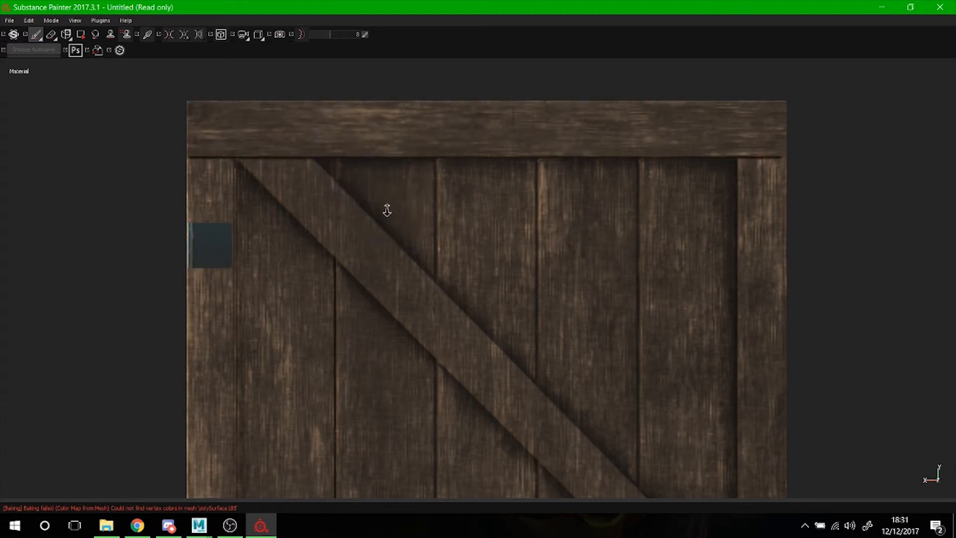
# Resize the brush to the bottom board's width and mask out that whole board with one straight black stroke
pyautogui.keyDown('alt'); pyautogui.moveTo(387, 210); pyautogui.dragTo(244, 213, button='right'); pyautogui.keyUp('alt')
pyautogui.keyDown('alt'); pyautogui.moveTo(344, 239); pyautogui.dragTo(324, 100, button='right'); pyautogui.keyUp('alt')
pyautogui.keyDown('alt'); pyautogui.moveTo(348, 260); pyautogui.dragTo(339, 91, button='middle'); pyautogui.keyUp('alt')
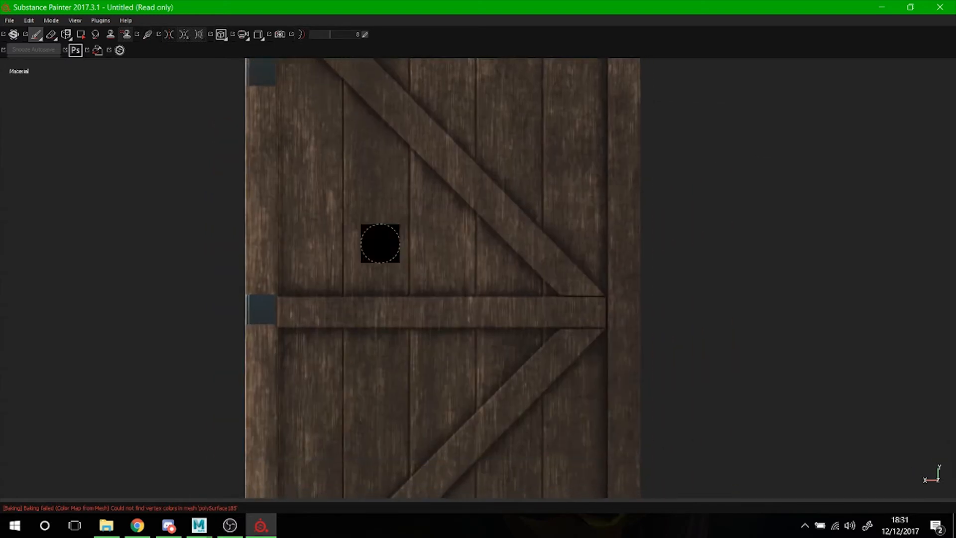
pyautogui.keyDown('alt'); pyautogui.moveTo(380, 244); pyautogui.dragTo(382, 175, button='middle'); pyautogui.keyUp('alt')
pyautogui.keyDown('alt'); pyautogui.moveTo(533, 188); pyautogui.dragTo(514, 131, button='middle'); pyautogui.keyUp('alt')
pyautogui.keyDown('alt'); pyautogui.moveTo(501, 259); pyautogui.dragTo(479, 158, button='middle'); pyautogui.keyUp('alt')
pyautogui.keyDown('alt'); pyautogui.moveTo(488, 328); pyautogui.dragTo(576, 370, button='right'); pyautogui.keyUp('alt')
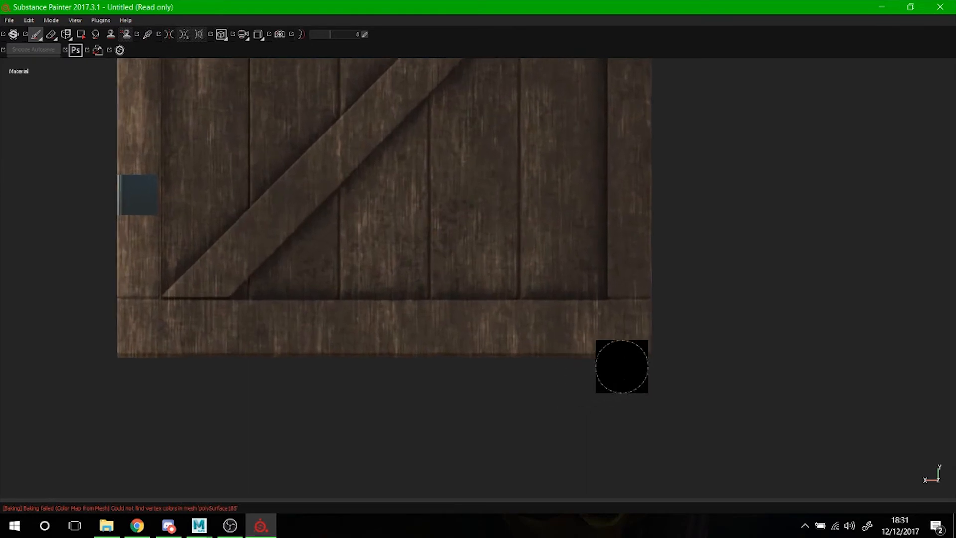
pyautogui.keyDown('alt'); pyautogui.moveTo(626, 328); pyautogui.dragTo(632, 330, button='right'); pyautogui.keyUp('alt')
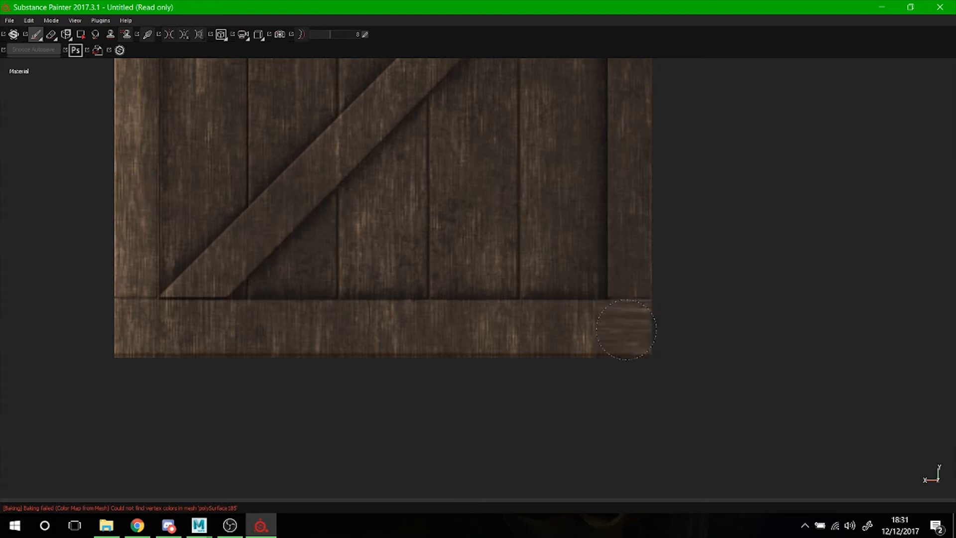
pyautogui.press('shift')
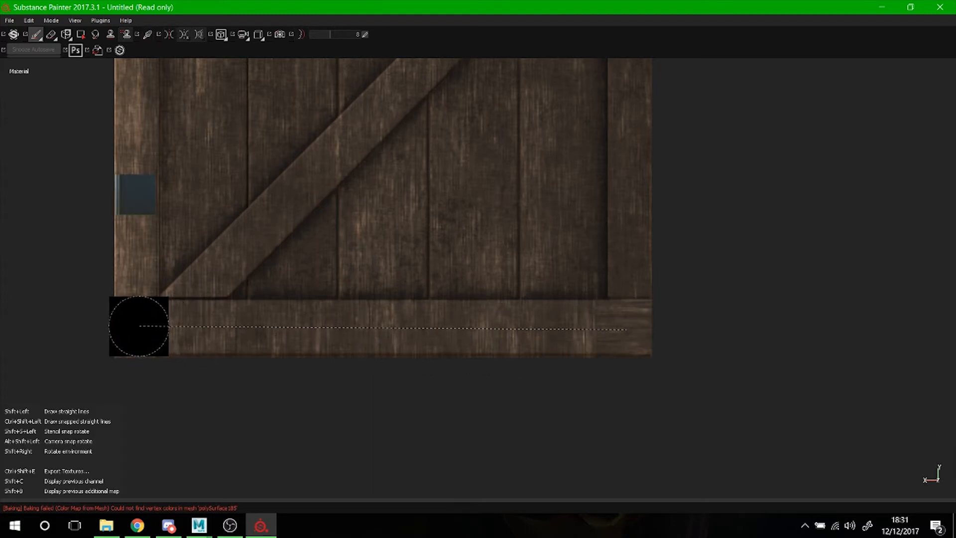
pyautogui.keyDown('shift'); pyautogui.click(139, 328); pyautogui.keyUp('shift')
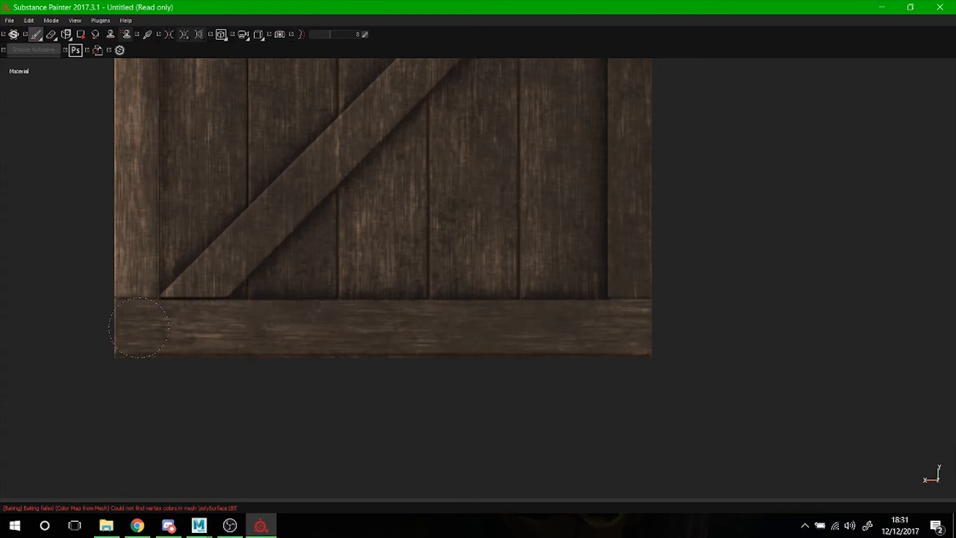
# Resize the brush to the middle horizontal board's width and mask out that whole board with one straight black stroke
pyautogui.moveTo(427, 264)
pyautogui.keyDown('alt'); pyautogui.mouseDown(button='right')
pyautogui.moveTo(317, 262)
pyautogui.moveTo(248, 240)
pyautogui.mouseUp(button='right'); pyautogui.keyUp('alt')
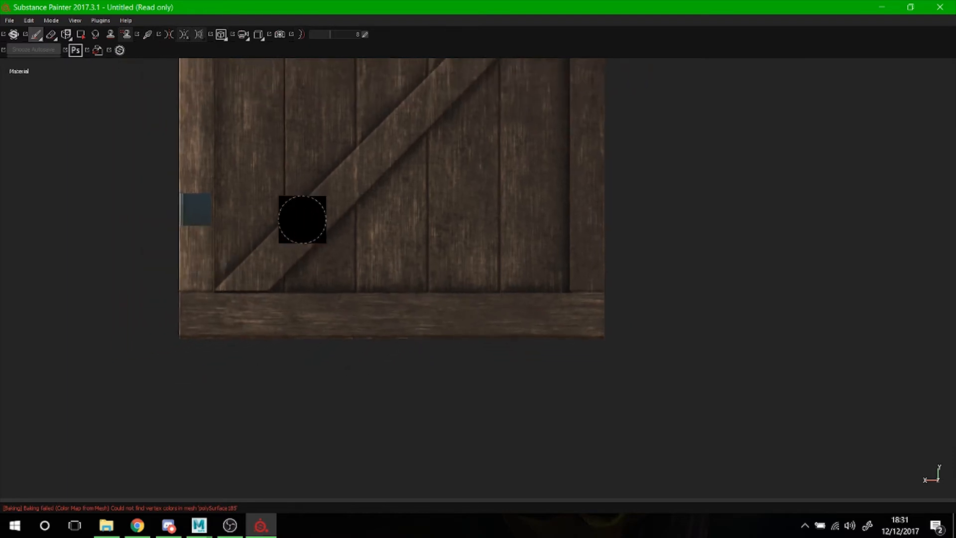
pyautogui.keyDown('alt'); pyautogui.moveTo(359, 183); pyautogui.dragTo(329, 337, button='middle'); pyautogui.keyUp('alt')
pyautogui.keyDown('alt'); pyautogui.moveTo(423, 263); pyautogui.dragTo(292, 267, button='right'); pyautogui.keyUp('alt')
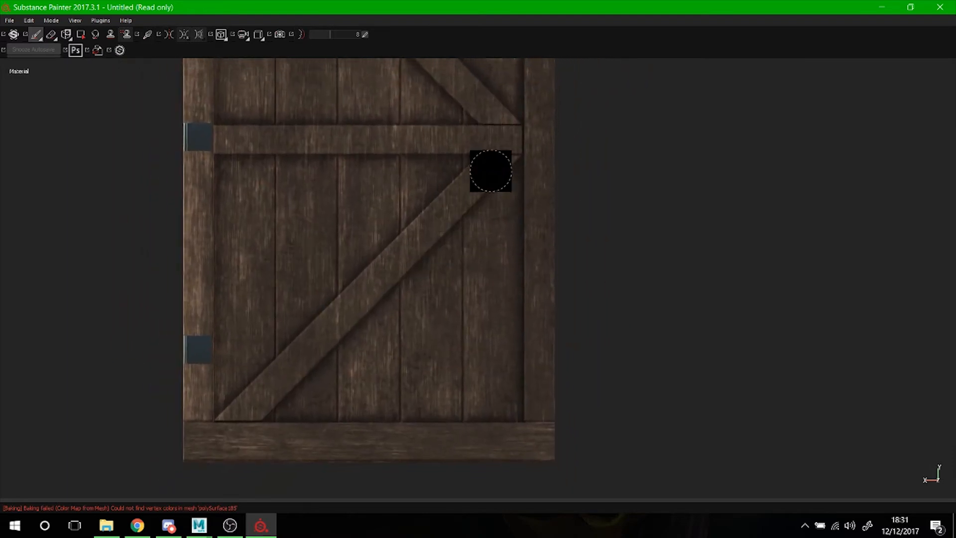
pyautogui.keyDown('alt'); pyautogui.moveTo(449, 202); pyautogui.dragTo(340, 213, button='right'); pyautogui.keyUp('alt')
pyautogui.keyDown('alt'); pyautogui.moveTo(373, 182); pyautogui.dragTo(363, 288, button='middle'); pyautogui.keyUp('alt')
pyautogui.moveTo(363, 290)
pyautogui.keyDown('alt'); pyautogui.mouseDown(button='right')
pyautogui.moveTo(476, 357)
pyautogui.moveTo(518, 325)
pyautogui.mouseUp(button='right'); pyautogui.keyUp('alt')
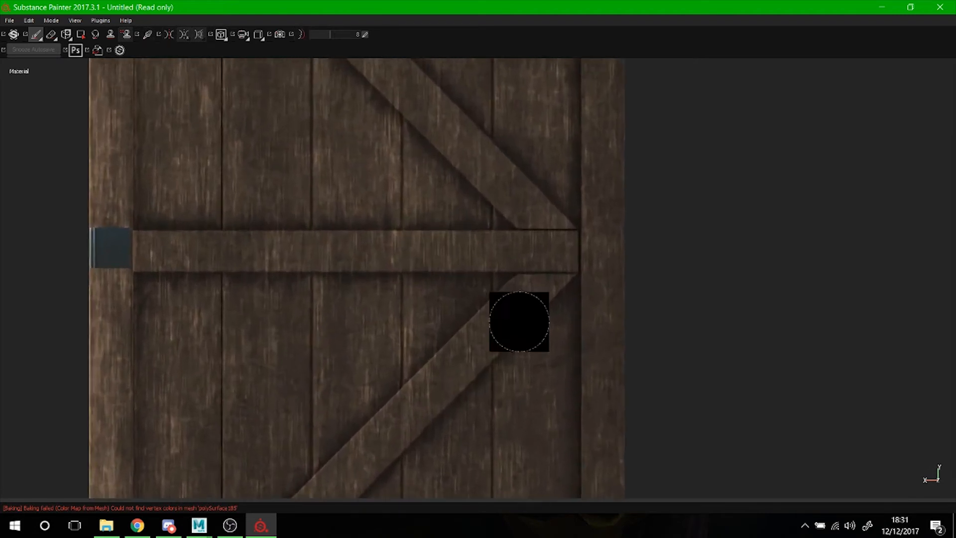
pyautogui.moveTo(531, 261)
pyautogui.keyDown('alt'); pyautogui.mouseDown(button='right')
pyautogui.moveTo(548, 254)
pyautogui.moveTo(537, 253)
pyautogui.mouseUp(button='right'); pyautogui.keyUp('alt')
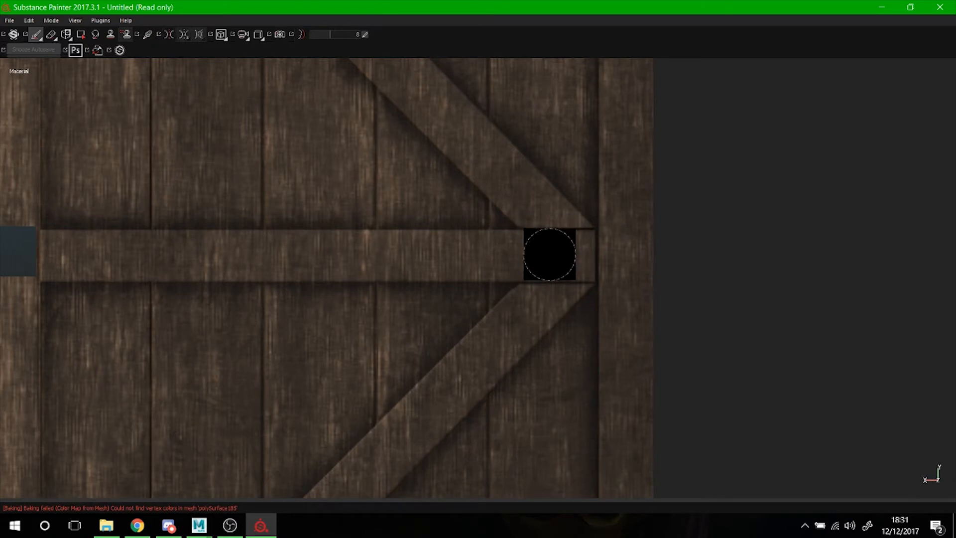
pyautogui.press('ctrl')
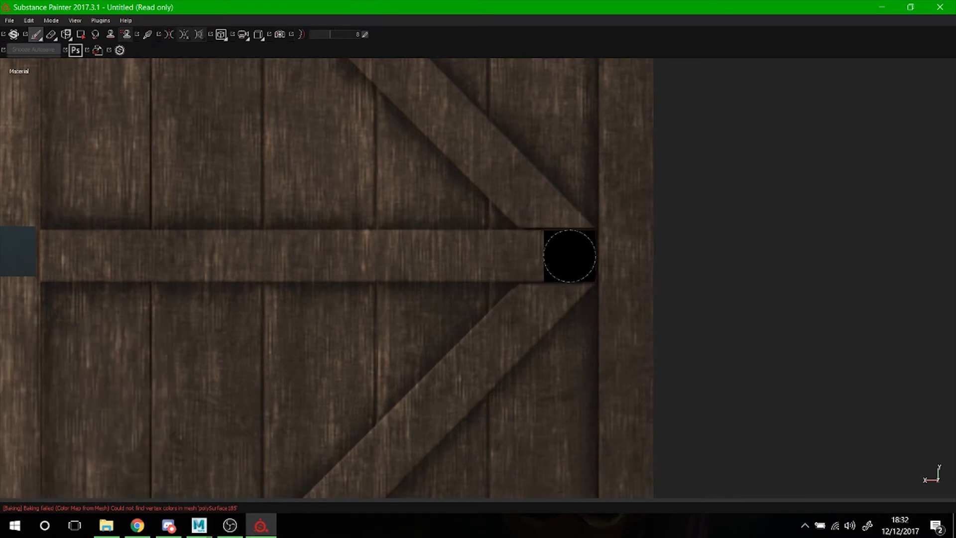
pyautogui.press('shift')
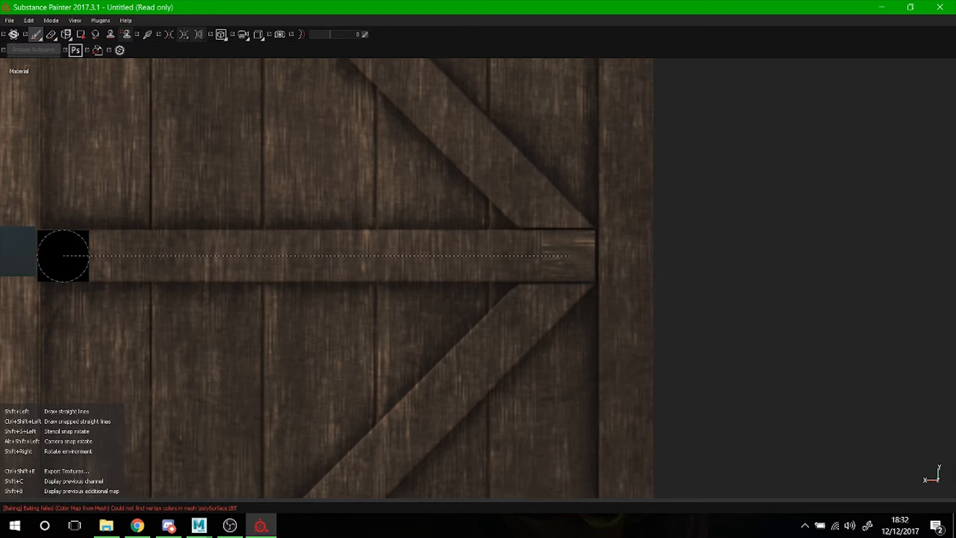
pyautogui.keyDown('shift'); pyautogui.click(64, 256); pyautogui.keyUp('shift')
# Enlarge the brush to the upper diagonal board's width and rotate its square tip to match the board's slope
pyautogui.keyDown('alt'); pyautogui.moveTo(435, 274); pyautogui.dragTo(232, 266, button='right'); pyautogui.keyUp('alt')
pyautogui.keyDown('alt'); pyautogui.moveTo(379, 275); pyautogui.dragTo(249, 278, button='right'); pyautogui.keyUp('alt')
pyautogui.keyDown('alt'); pyautogui.moveTo(342, 277); pyautogui.dragTo(330, 235, button='right'); pyautogui.keyUp('alt')
pyautogui.keyDown('alt'); pyautogui.moveTo(331, 234); pyautogui.dragTo(327, 316, button='middle'); pyautogui.keyUp('alt')
pyautogui.keyDown('alt'); pyautogui.moveTo(291, 183); pyautogui.dragTo(363, 301, button='right'); pyautogui.keyUp('alt')
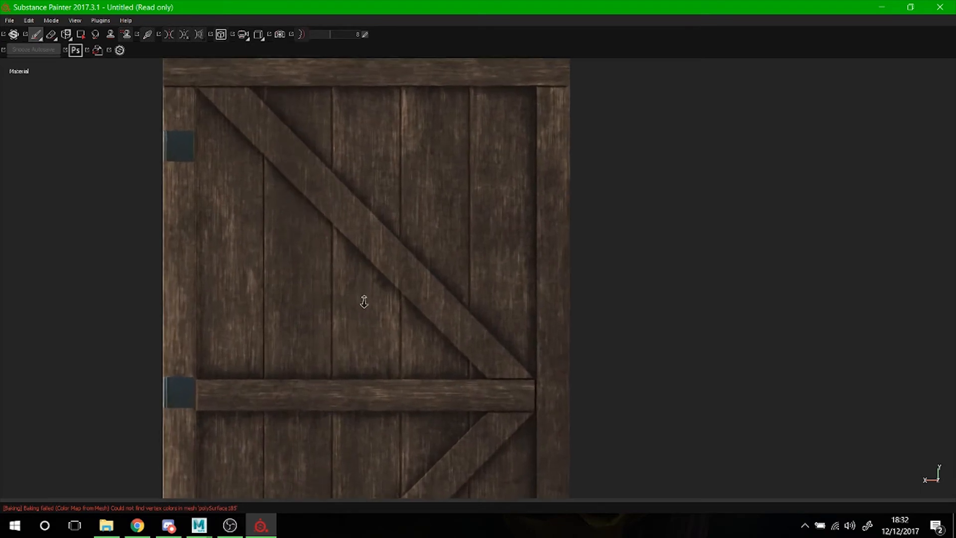
pyautogui.keyDown('alt'); pyautogui.moveTo(296, 201); pyautogui.dragTo(322, 245, button='right'); pyautogui.keyUp('alt')
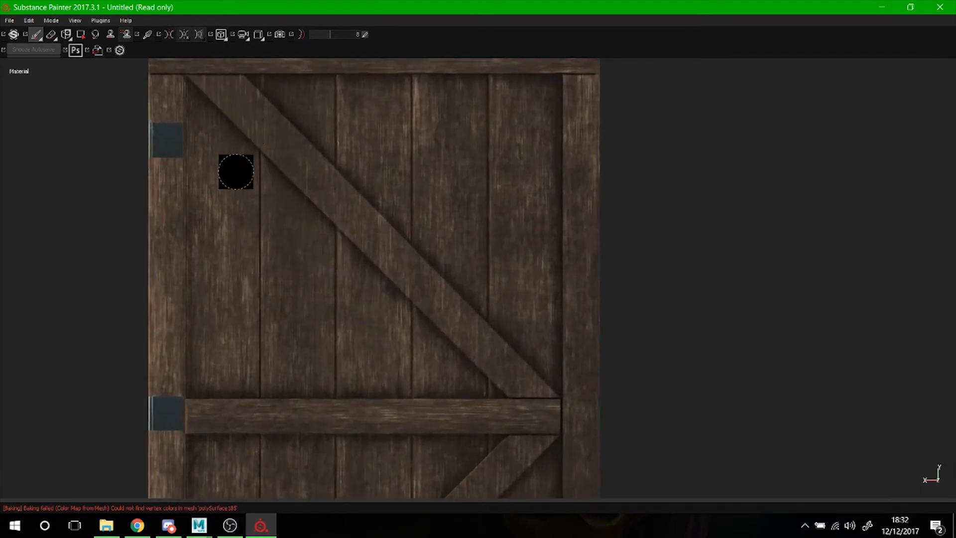
pyautogui.press('ctrl')
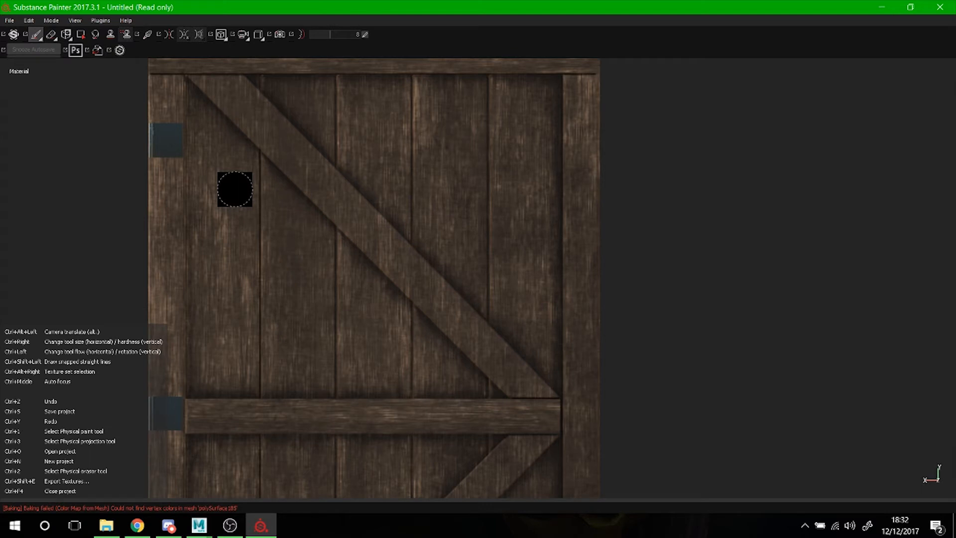
pyautogui.keyDown('ctrl'); pyautogui.moveTo(235, 189); pyautogui.dragTo(245, 190, button='right'); pyautogui.keyUp('ctrl')
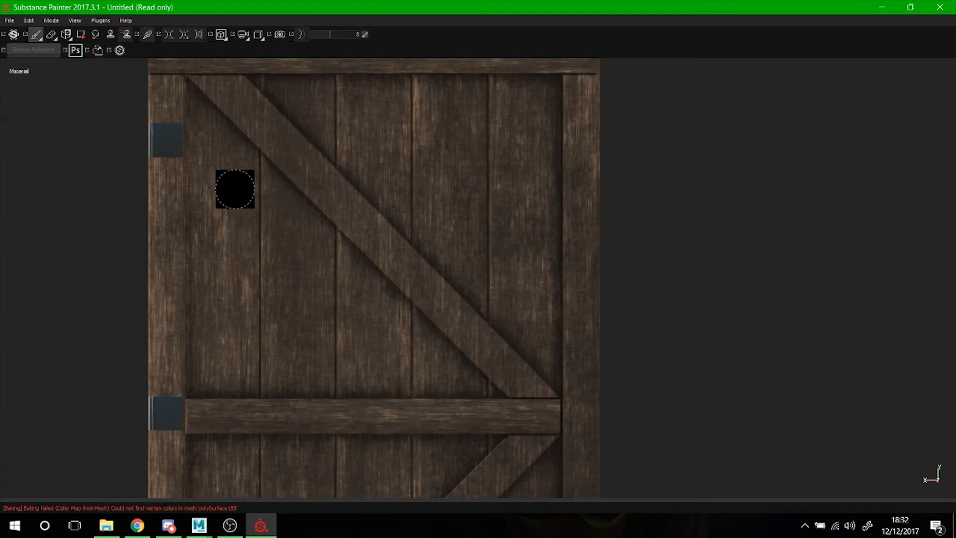
pyautogui.press('ctrl')
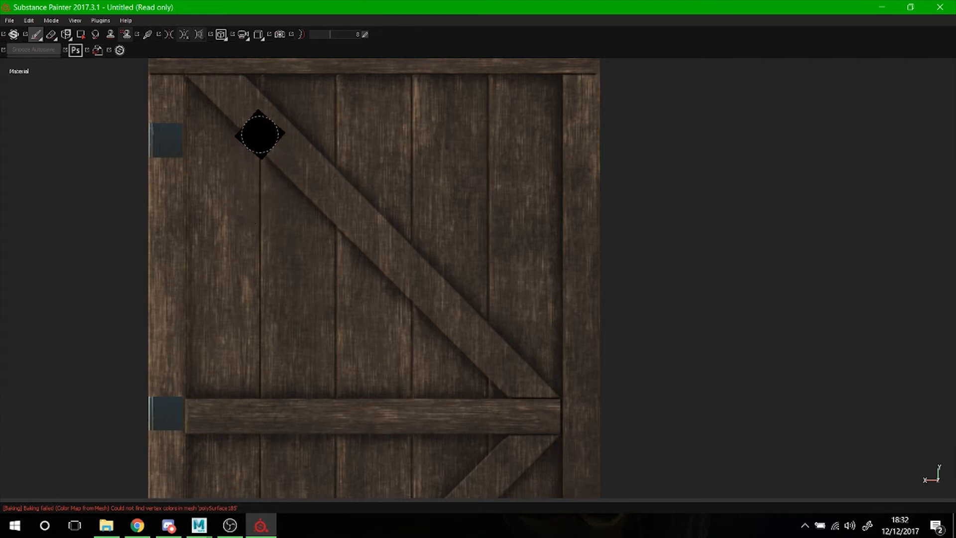
# Fine-tune the brush size and mask out the upper diagonal board in black from its upper end down to the middle board
pyautogui.keyDown('alt'); pyautogui.moveTo(250, 113); pyautogui.dragTo(271, 165, button='right'); pyautogui.keyUp('alt')
pyautogui.keyDown('alt'); pyautogui.moveTo(271, 164); pyautogui.dragTo(299, 241, button='middle'); pyautogui.keyUp('alt')
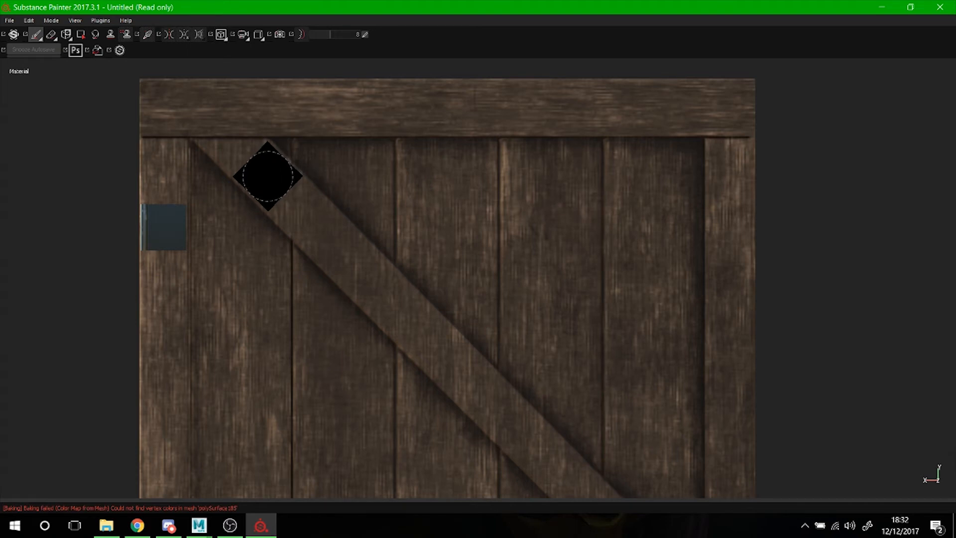
pyautogui.keyDown('ctrl'); pyautogui.moveTo(268, 177); pyautogui.dragTo(271, 176, button='right'); pyautogui.keyUp('ctrl')
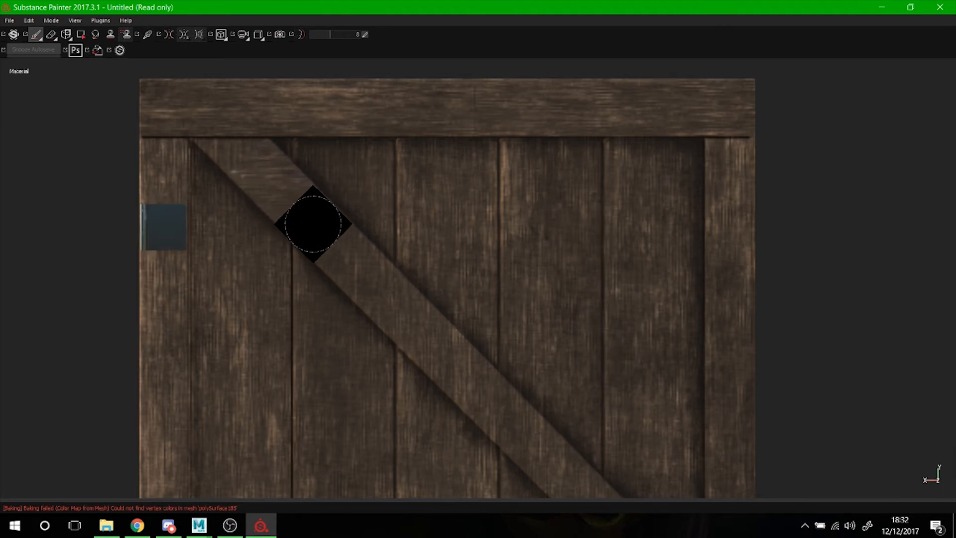
pyautogui.moveTo(329, 243); pyautogui.dragTo(203, 147, button='middle')
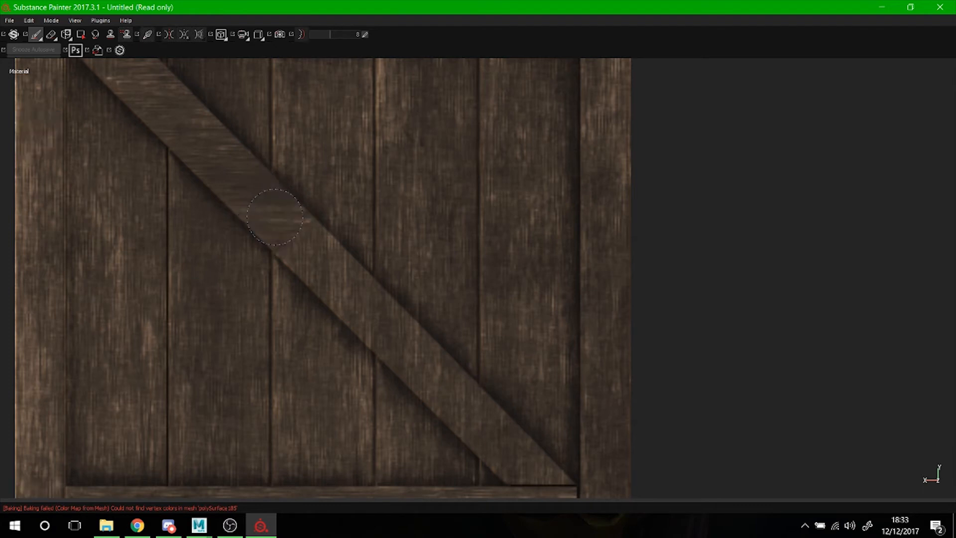
pyautogui.moveTo(273, 216); pyautogui.dragTo(219, 155, button='middle')
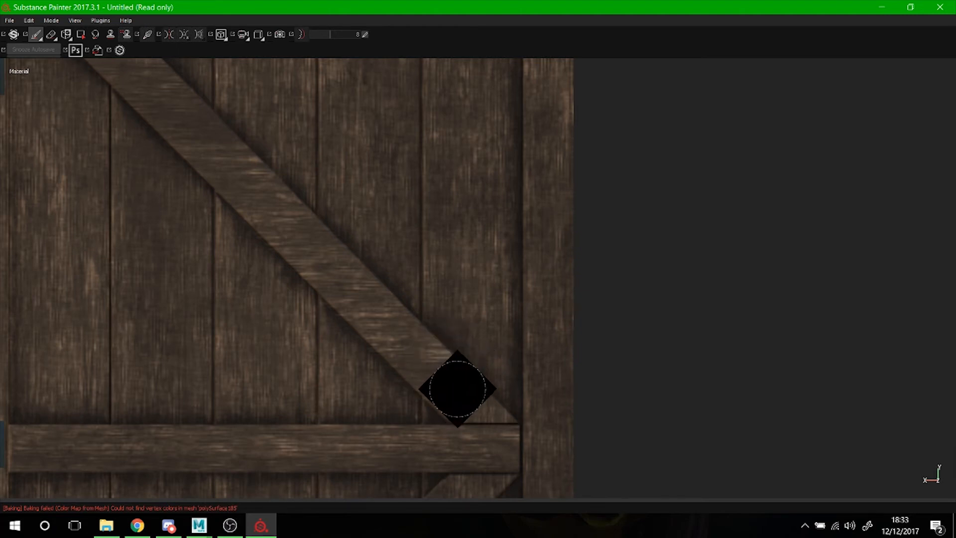
pyautogui.scroll(-1, 456, 378)
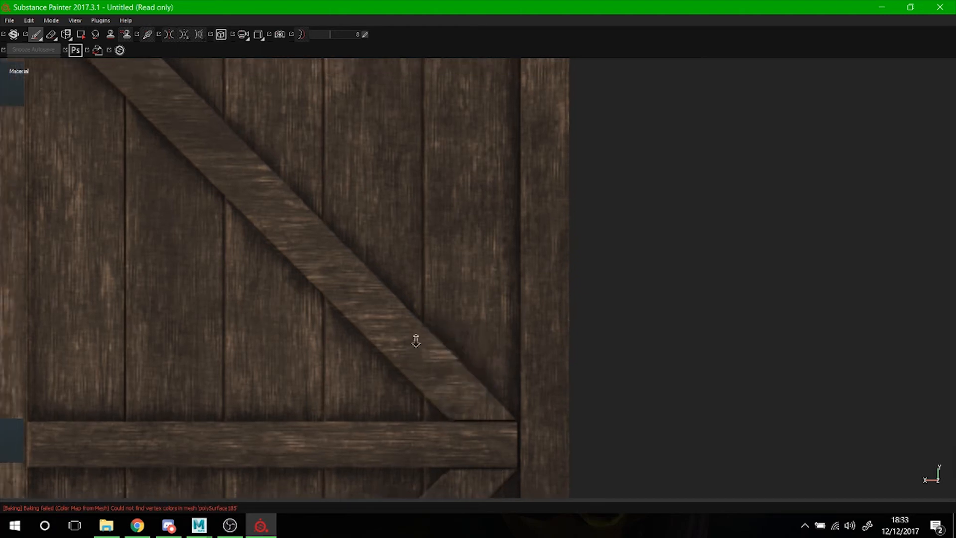
# Shrink the brush and mask out the unpainted corner at the lower end of the upper diagonal board
pyautogui.keyDown('alt'); pyautogui.moveTo(458, 390); pyautogui.dragTo(438, 391, button='right'); pyautogui.keyUp('alt')
pyautogui.keyDown('alt'); pyautogui.moveTo(438, 391); pyautogui.dragTo(366, 280, button='middle'); pyautogui.keyUp('alt')
pyautogui.keyDown('alt'); pyautogui.moveTo(366, 281); pyautogui.dragTo(440, 356, button='right'); pyautogui.keyUp('alt')
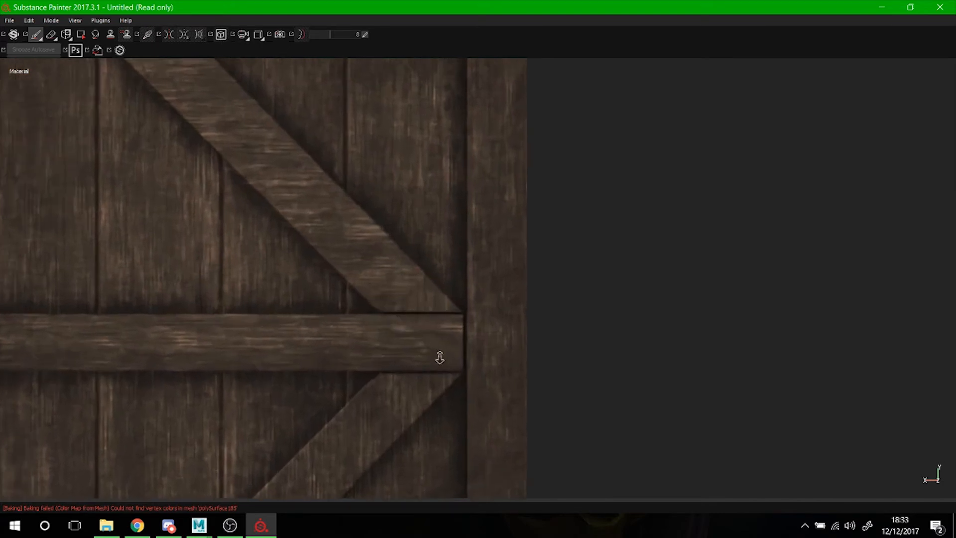
pyautogui.keyDown('alt'); pyautogui.moveTo(387, 265); pyautogui.dragTo(464, 364, button='right'); pyautogui.keyUp('alt')
pyautogui.keyDown('ctrl'); pyautogui.moveTo(405, 295); pyautogui.dragTo(367, 295, button='right'); pyautogui.keyUp('ctrl')
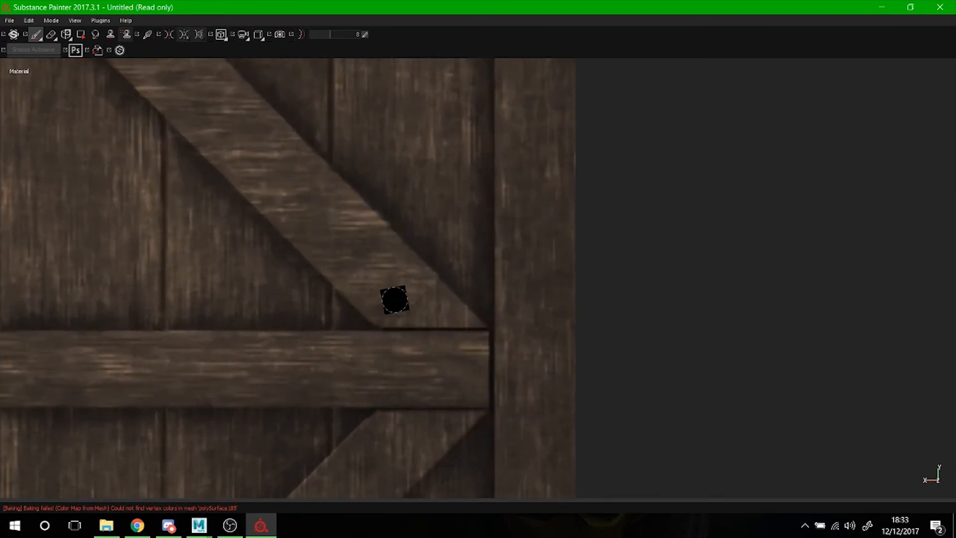
pyautogui.click(447, 304)
pyautogui.press('p')
pyautogui.click(454, 311)
# Try to mask out the unpainted corner at the upper end of the upper diagonal board, and undo the last dab
pyautogui.moveTo(363, 269)
pyautogui.keyDown('alt'); pyautogui.mouseDown(button='right')
pyautogui.moveTo(193, 239)
pyautogui.moveTo(142, 220)
pyautogui.mouseUp(button='right'); pyautogui.keyUp('alt')
pyautogui.moveTo(188, 157)
pyautogui.keyDown('alt'); pyautogui.mouseDown(button='middle')
pyautogui.moveTo(269, 225)
pyautogui.moveTo(353, 331)
pyautogui.mouseUp(button='middle'); pyautogui.keyUp('alt')
pyautogui.keyDown('alt'); pyautogui.moveTo(301, 249); pyautogui.dragTo(397, 331, button='right'); pyautogui.keyUp('alt')
pyautogui.moveTo(325, 274)
pyautogui.keyDown('alt'); pyautogui.mouseDown(button='right')
pyautogui.moveTo(422, 358)
pyautogui.moveTo(409, 310)
pyautogui.mouseUp(button='right'); pyautogui.keyUp('alt')
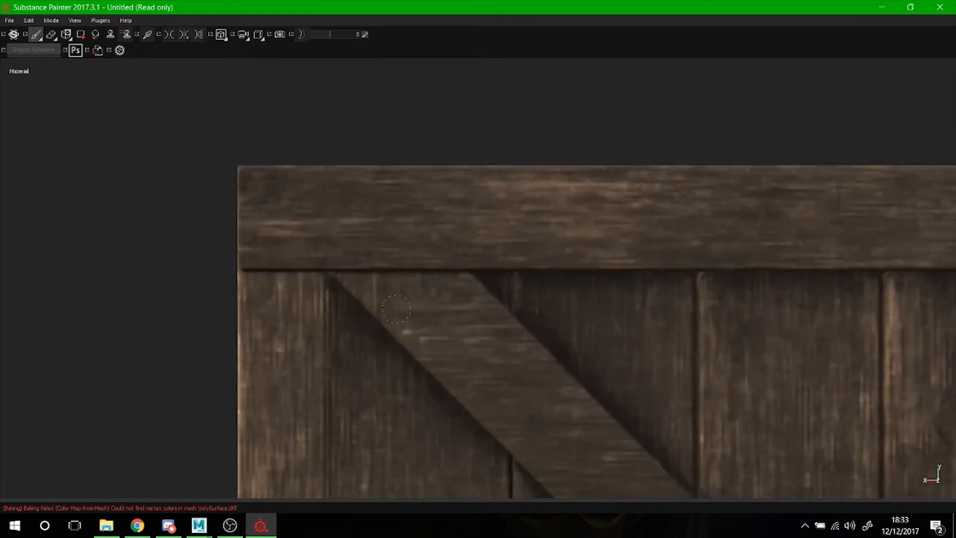
pyautogui.press('p')
pyautogui.click(355, 286)
pyautogui.hotkey('ctrl', 'z')
# Try out painting symmetry for the lower diagonal board and switch symmetry back off
pyautogui.keyDown('alt'); pyautogui.moveTo(418, 337); pyautogui.dragTo(154, 284, button='right'); pyautogui.keyUp('alt')
pyautogui.keyDown('alt'); pyautogui.moveTo(431, 352); pyautogui.dragTo(319, 239, button='middle'); pyautogui.keyUp('alt')
pyautogui.keyDown('alt'); pyautogui.moveTo(388, 277); pyautogui.dragTo(277, 322, button='right'); pyautogui.keyUp('alt')
pyautogui.keyDown('alt'); pyautogui.moveTo(414, 355); pyautogui.dragTo(334, 209, button='middle'); pyautogui.keyUp('alt')
pyautogui.keyDown('alt'); pyautogui.moveTo(379, 301); pyautogui.dragTo(389, 245, button='middle'); pyautogui.keyUp('alt')
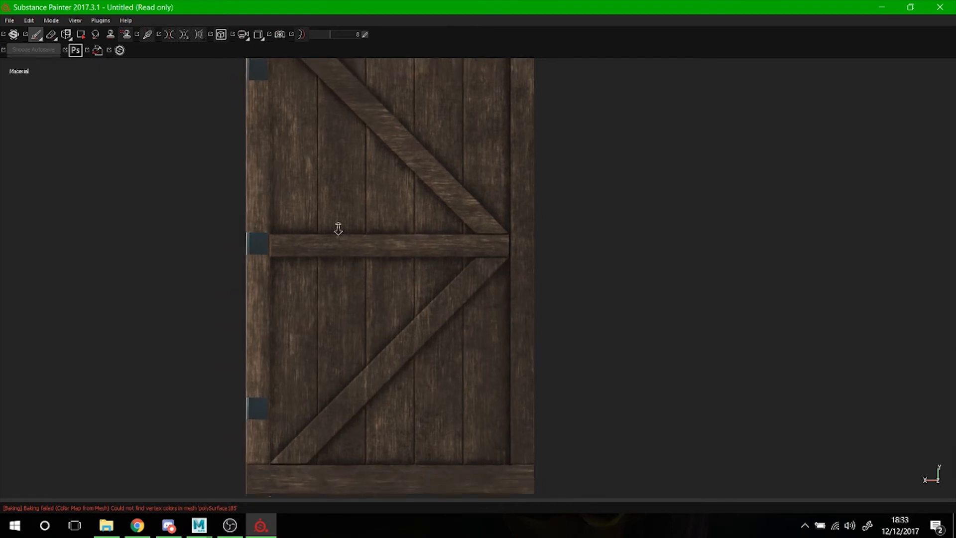
pyautogui.moveTo(237, 229)
pyautogui.keyDown('alt'); pyautogui.mouseDown()
pyautogui.moveTo(376, 252)
pyautogui.moveTo(846, 274)
pyautogui.moveTo(732, 286)
pyautogui.moveTo(548, 284)
pyautogui.moveTo(233, 247)
pyautogui.mouseUp(); pyautogui.keyUp('alt')
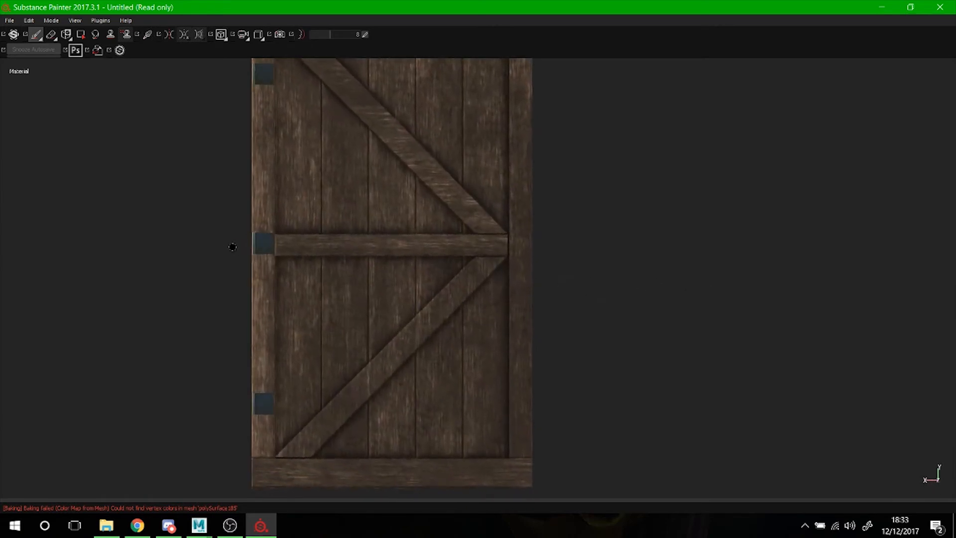
pyautogui.keyDown('alt'); pyautogui.moveTo(190, 181); pyautogui.dragTo(429, 300); pyautogui.keyUp('alt')
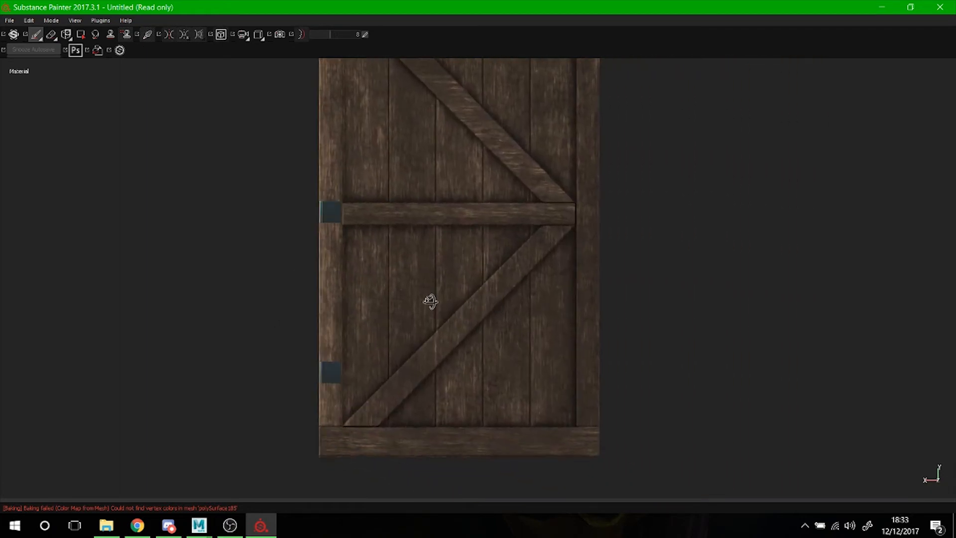
pyautogui.click(166, 36)
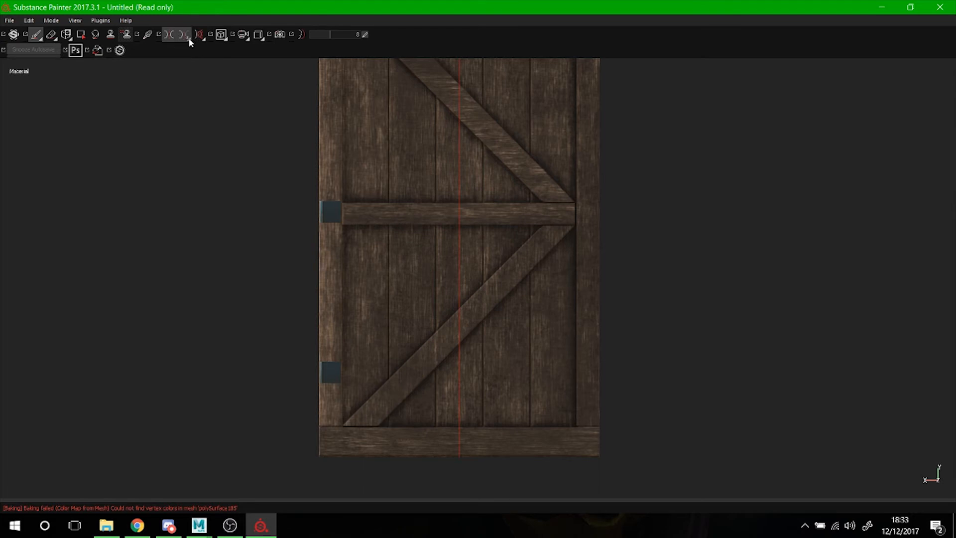
pyautogui.click(166, 35)
pyautogui.keyDown('alt'); pyautogui.moveTo(513, 229); pyautogui.dragTo(574, 254, button='right'); pyautogui.keyUp('alt')
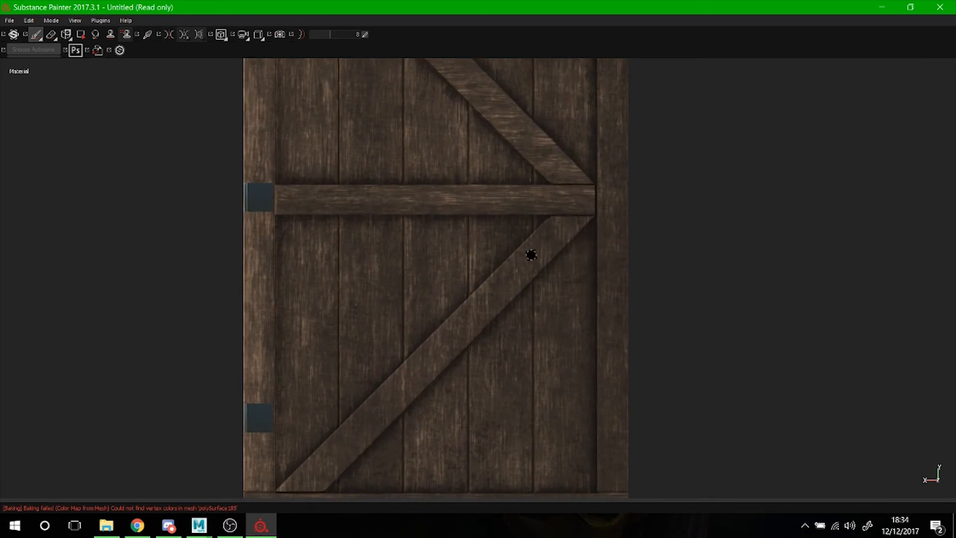
pyautogui.keyDown('alt'); pyautogui.moveTo(605, 291); pyautogui.dragTo(458, 285, button='right'); pyautogui.keyUp('alt')
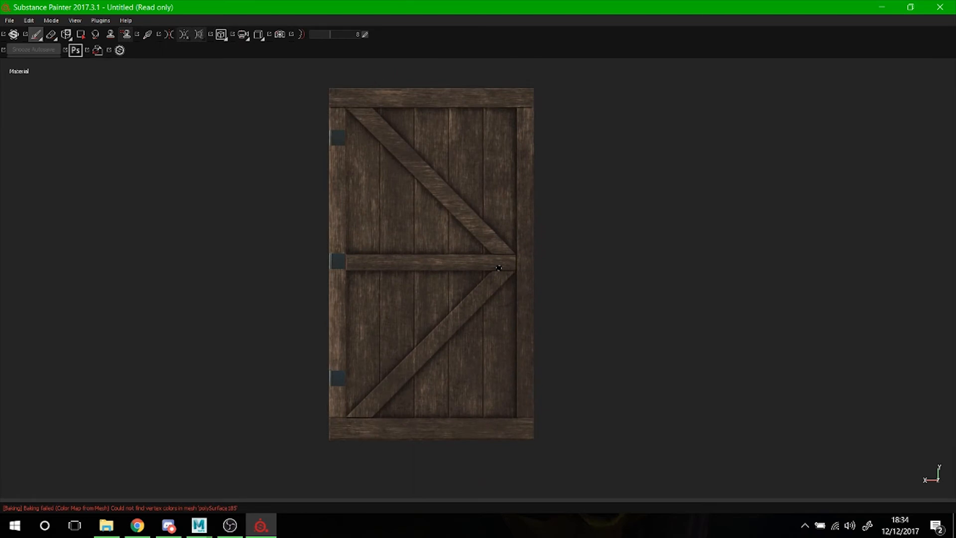
# Restore the hidden interface panels around the 3D viewport and frame the whole door
pyautogui.press('Tab')
pyautogui.keyDown('alt'); pyautogui.moveTo(357, 151); pyautogui.dragTo(421, 239, button='right'); pyautogui.keyUp('alt')
pyautogui.keyDown('alt'); pyautogui.moveTo(420, 239); pyautogui.dragTo(456, 207, button='middle'); pyautogui.keyUp('alt')
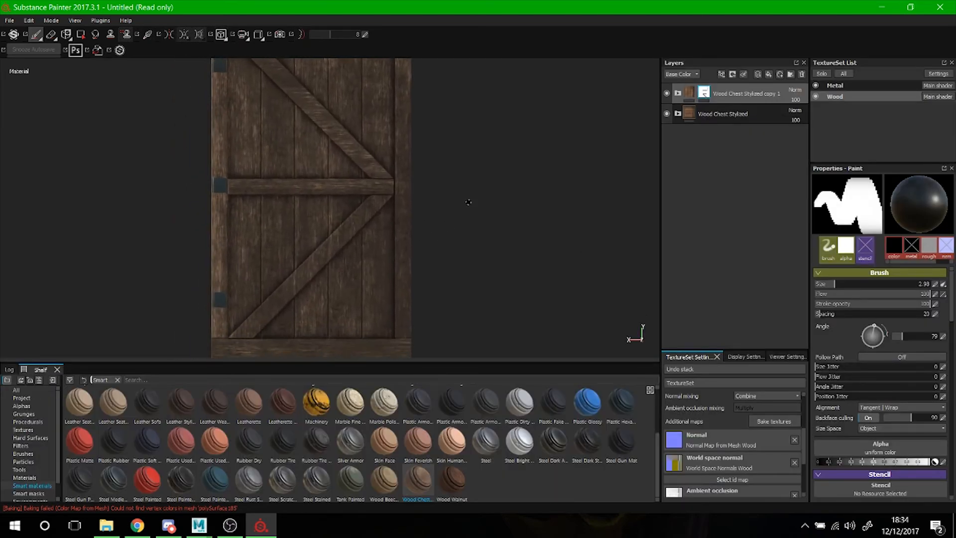
pyautogui.keyDown('alt'); pyautogui.moveTo(456, 208); pyautogui.dragTo(467, 187, button='right'); pyautogui.keyUp('alt')
pyautogui.keyDown('alt'); pyautogui.moveTo(466, 187); pyautogui.dragTo(465, 214, button='middle'); pyautogui.keyUp('alt')
pyautogui.keyDown('alt'); pyautogui.moveTo(466, 214); pyautogui.dragTo(434, 212, button='right'); pyautogui.keyUp('alt')
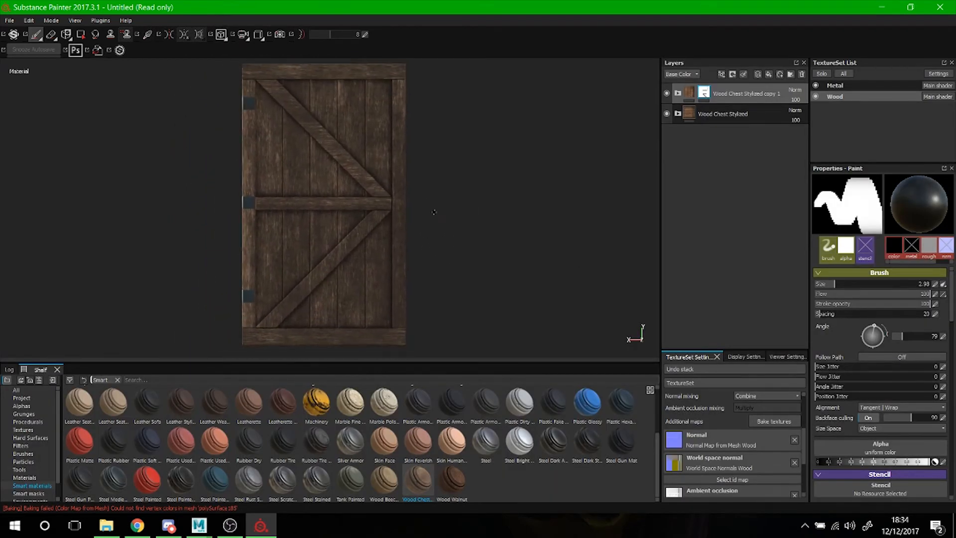
# Duplicate the Wood Chest Stylized copy 1 group and replace the duplicate's painted mask with a blank white mask
pyautogui.click(688, 94)
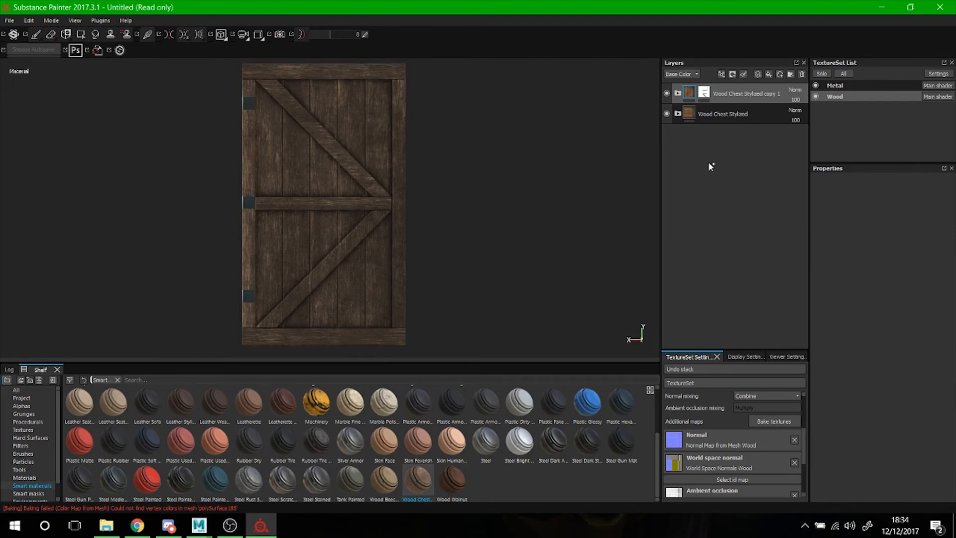
pyautogui.hotkey('ctrl', 'd')
pyautogui.rightClick(705, 94)
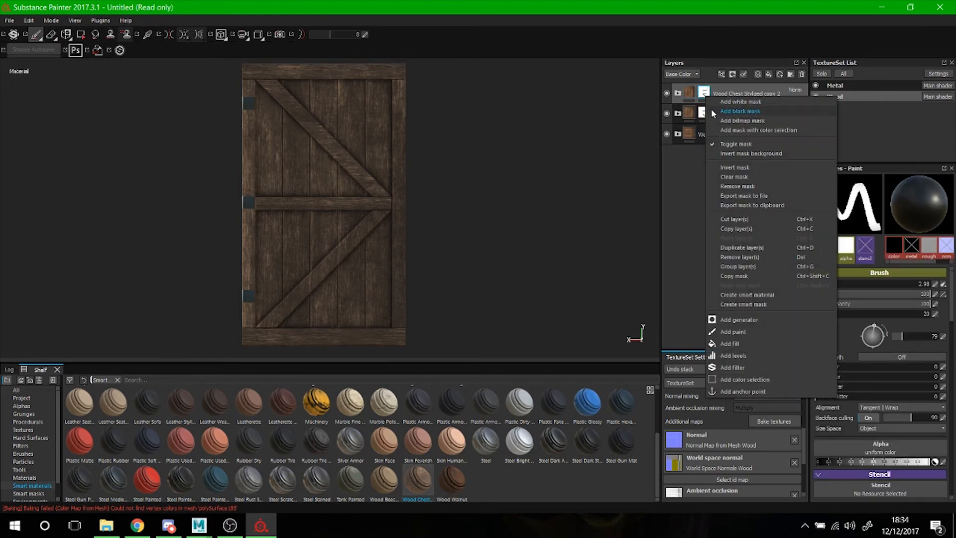
pyautogui.click(713, 112)
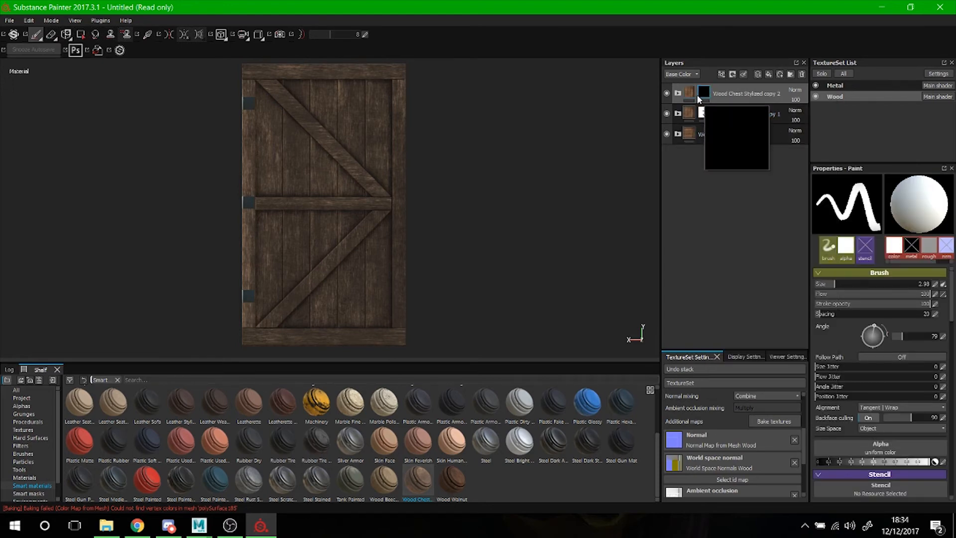
pyautogui.rightClick(706, 92)
pyautogui.click(717, 99)
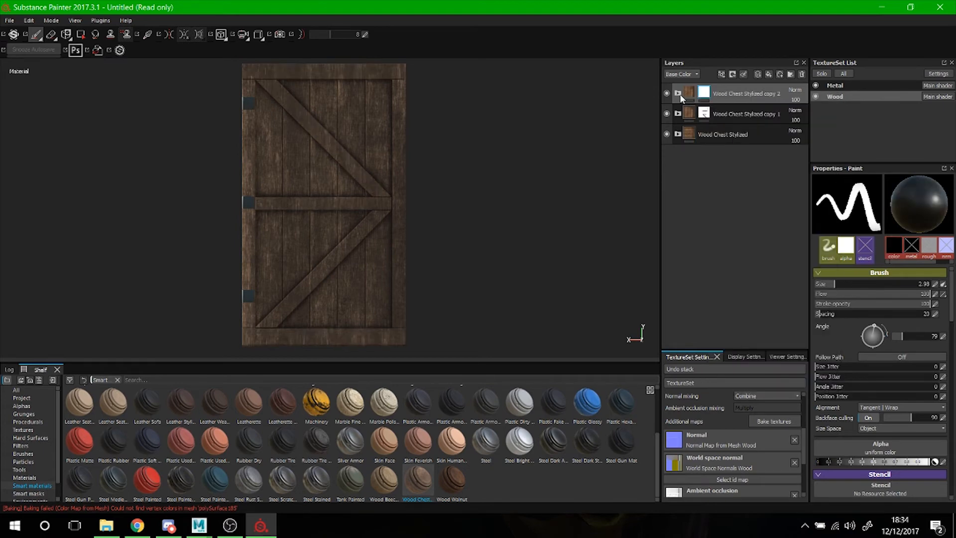
# Set the UV rotation of the Fibers layer inside the new duplicate group to 48.42 and collapse the group
pyautogui.click(677, 93)
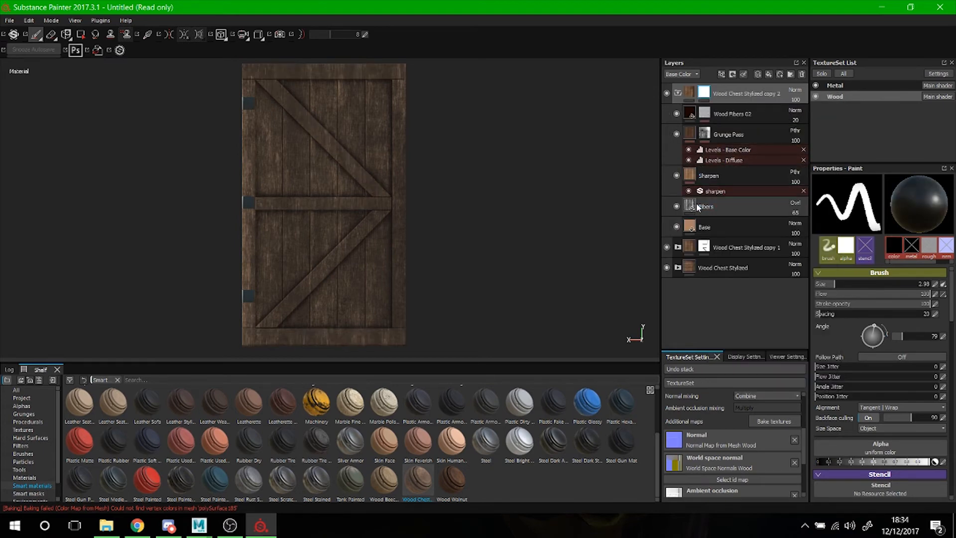
pyautogui.click(781, 212)
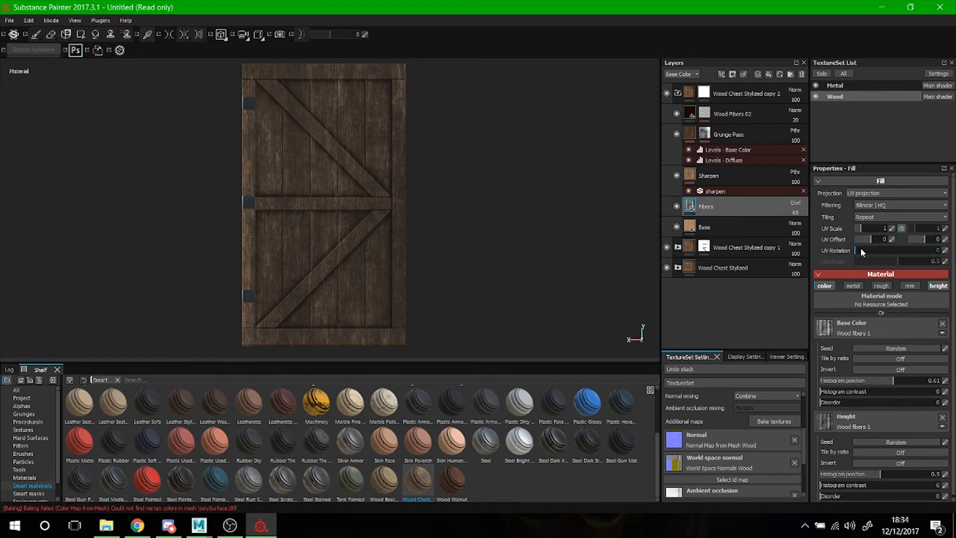
pyautogui.moveTo(853, 249)
pyautogui.mouseDown()
pyautogui.moveTo(843, 249)
pyautogui.moveTo(866, 249)
pyautogui.mouseUp()
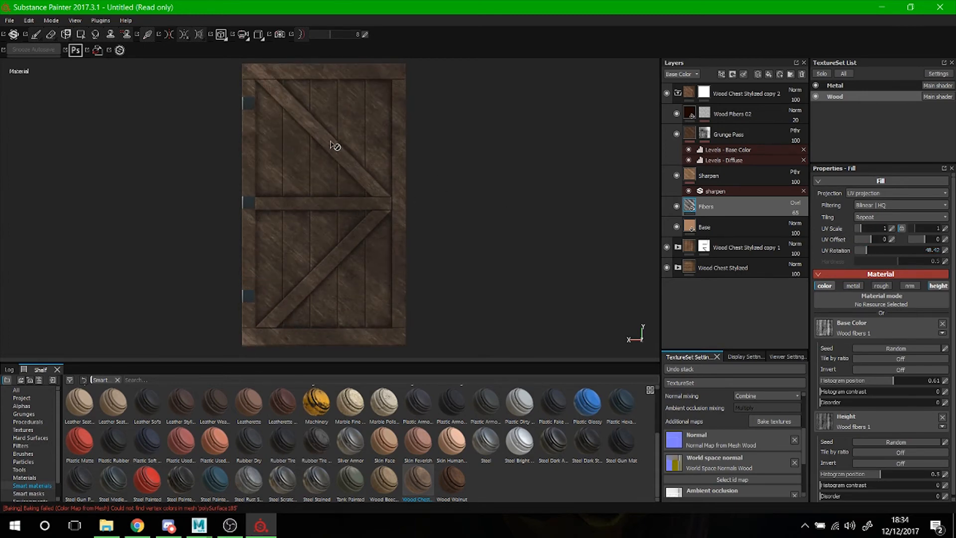
pyautogui.click(679, 93)
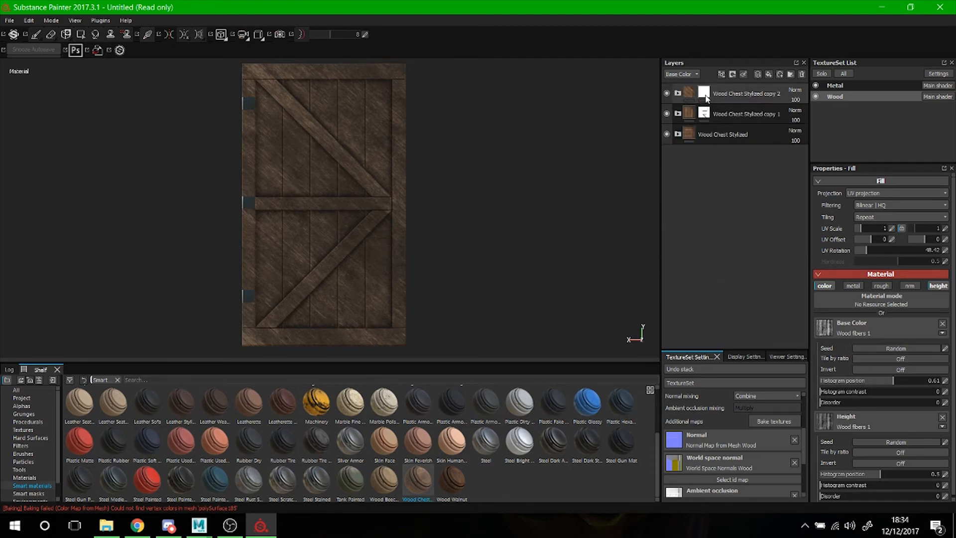
# Replace the white mask on the Wood Chest Stylized copy 2 group with a black one and set the brush grayscale to white
pyautogui.rightClick(706, 94)
pyautogui.click(716, 109)
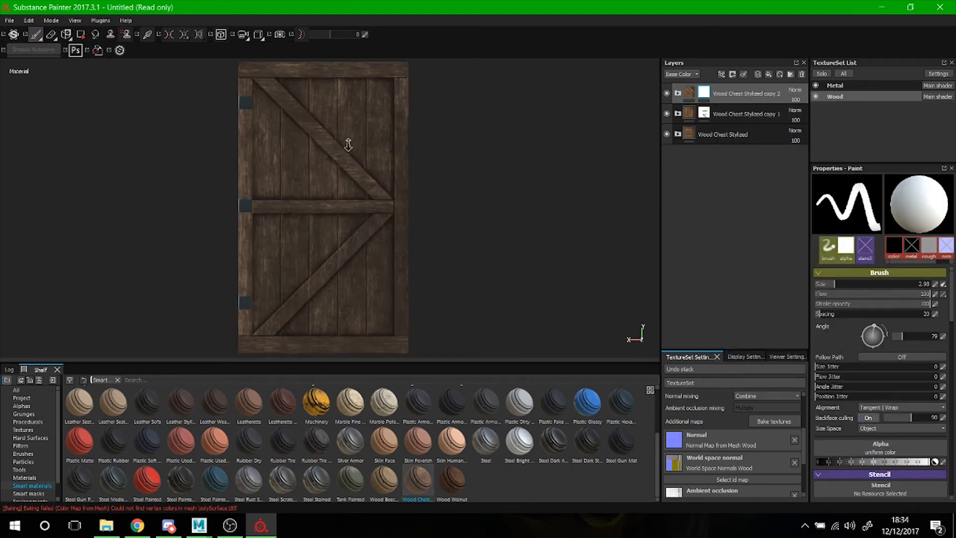
pyautogui.scroll(5, 336, 123)
pyautogui.scroll(-3, 856, 459)
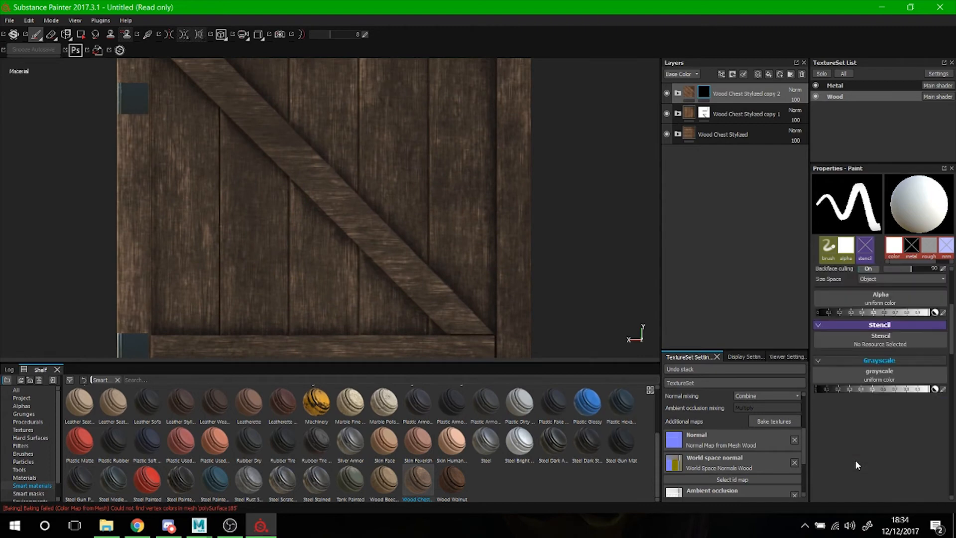
pyautogui.moveTo(908, 390); pyautogui.dragTo(955, 393)
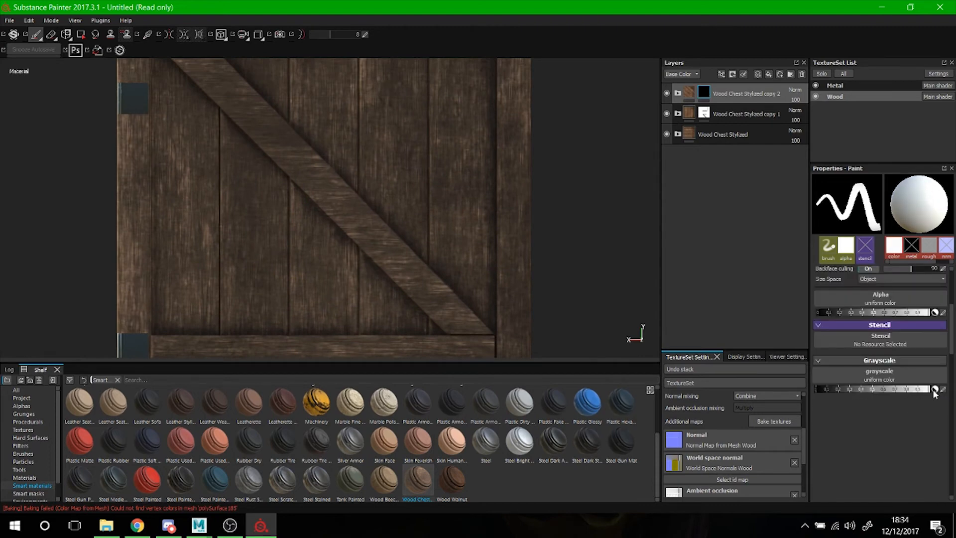
# Paint the group's mask along the upper diagonal board with an enlarged square brush, rotated to match the board's angle
pyautogui.moveTo(448, 312)
pyautogui.mouseDown()
pyautogui.moveTo(402, 273)
pyautogui.moveTo(422, 282)
pyautogui.mouseUp()
pyautogui.moveTo(422, 281)
pyautogui.keyDown('ctrl'); pyautogui.mouseDown(button='right')
pyautogui.moveTo(501, 294)
pyautogui.moveTo(529, 330)
pyautogui.mouseUp(button='right'); pyautogui.keyUp('ctrl')
pyautogui.press('Tab')
pyautogui.keyDown('alt'); pyautogui.moveTo(528, 331); pyautogui.dragTo(432, 279, button='middle'); pyautogui.keyUp('alt')
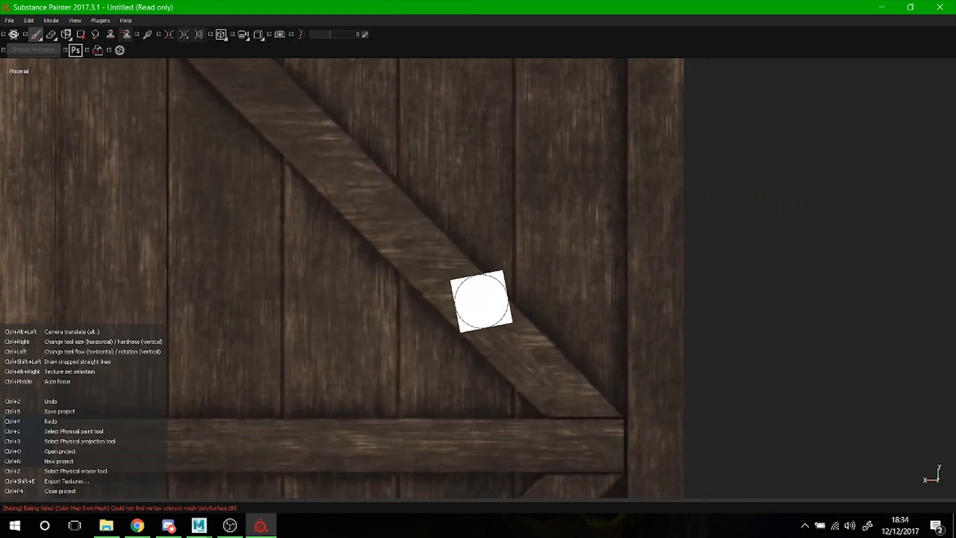
pyautogui.keyDown('ctrl'); pyautogui.moveTo(481, 301); pyautogui.dragTo(509, 301); pyautogui.keyUp('ctrl')
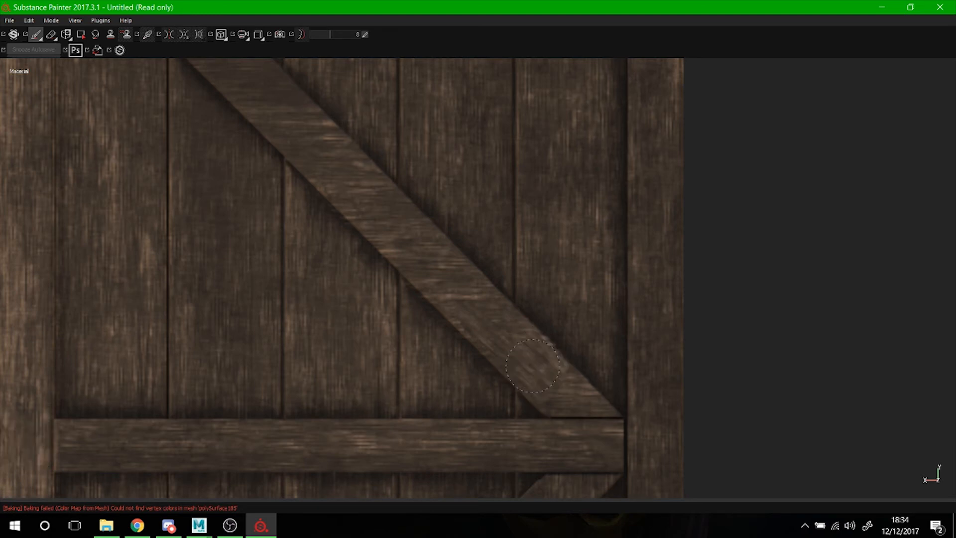
pyautogui.keyDown('alt'); pyautogui.moveTo(388, 233); pyautogui.dragTo(554, 368, button='middle'); pyautogui.keyUp('alt')
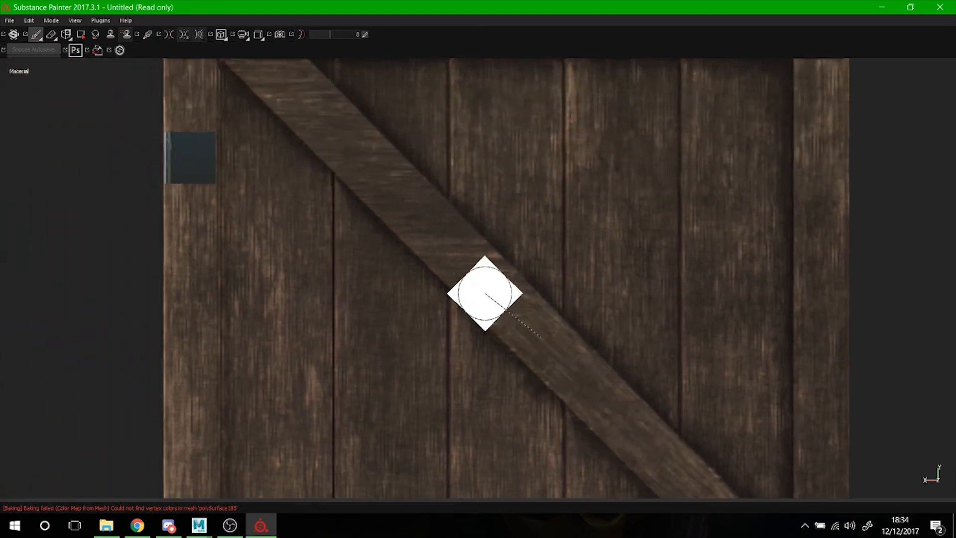
pyautogui.moveTo(416, 236)
pyautogui.keyDown('alt'); pyautogui.mouseDown(button='middle')
pyautogui.moveTo(481, 305)
pyautogui.moveTo(465, 262)
pyautogui.mouseUp(button='middle'); pyautogui.keyUp('alt')
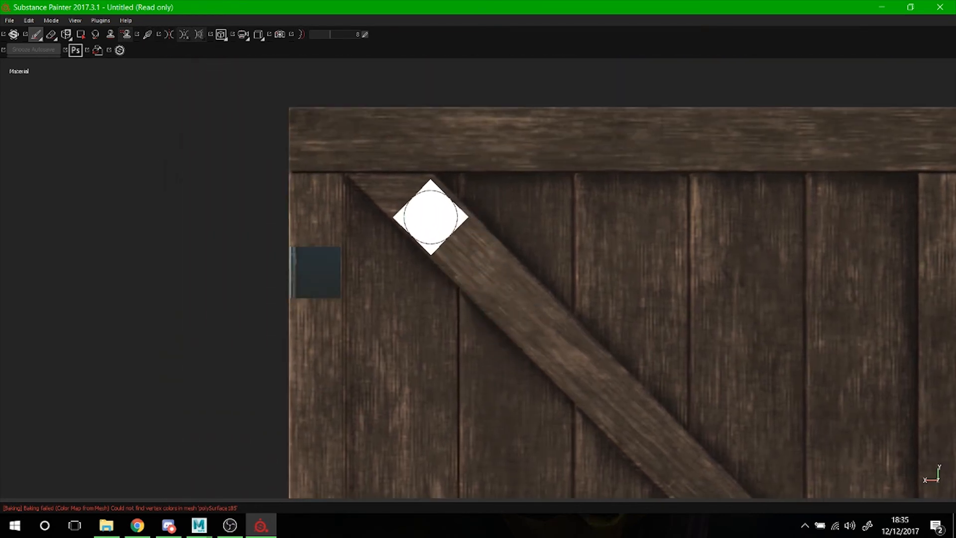
pyautogui.click(432, 213)
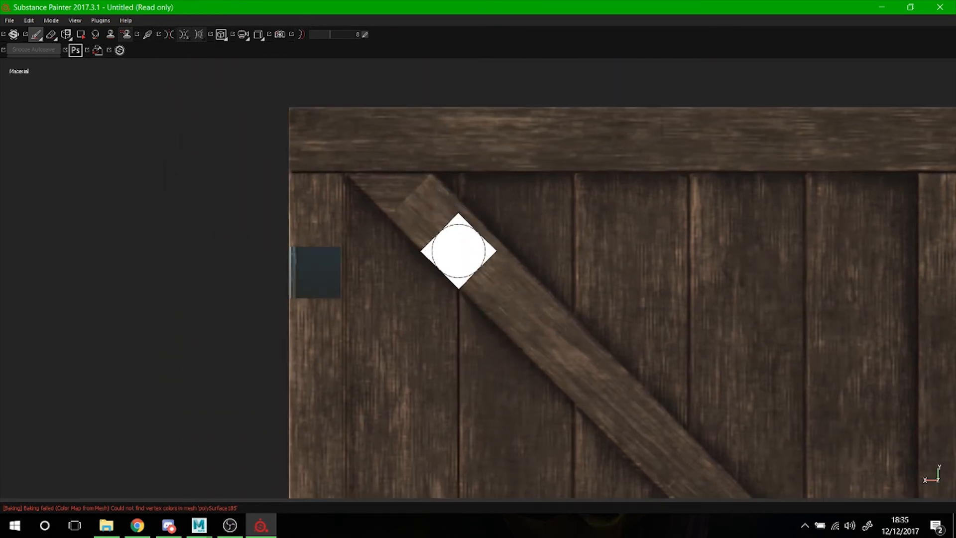
# Shrink the brush and fill in the mask at the lower and upper ends of the upper diagonal board
pyautogui.moveTo(512, 309)
pyautogui.keyDown('alt'); pyautogui.mouseDown(button='middle')
pyautogui.moveTo(423, 305)
pyautogui.moveTo(282, 160)
pyautogui.mouseUp(button='middle'); pyautogui.keyUp('alt')
pyautogui.keyDown('alt'); pyautogui.moveTo(450, 288); pyautogui.dragTo(367, 204, button='middle'); pyautogui.keyUp('alt')
pyautogui.keyDown('alt'); pyautogui.moveTo(367, 203); pyautogui.dragTo(533, 403, button='right'); pyautogui.keyUp('alt')
pyautogui.keyDown('ctrl'); pyautogui.moveTo(438, 296); pyautogui.dragTo(400, 293, button='right'); pyautogui.keyUp('ctrl')
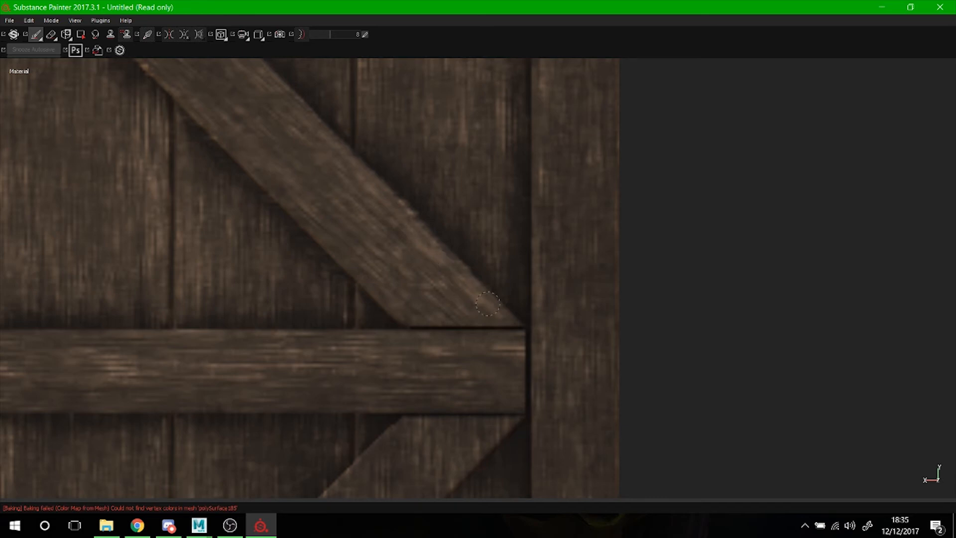
pyautogui.keyDown('alt'); pyautogui.moveTo(450, 272); pyautogui.dragTo(301, 186, button='right'); pyautogui.keyUp('alt')
pyautogui.keyDown('alt'); pyautogui.moveTo(188, 121); pyautogui.dragTo(402, 293, button='middle'); pyautogui.keyUp('alt')
pyautogui.keyDown('alt'); pyautogui.moveTo(217, 126); pyautogui.dragTo(359, 300, button='middle'); pyautogui.keyUp('alt')
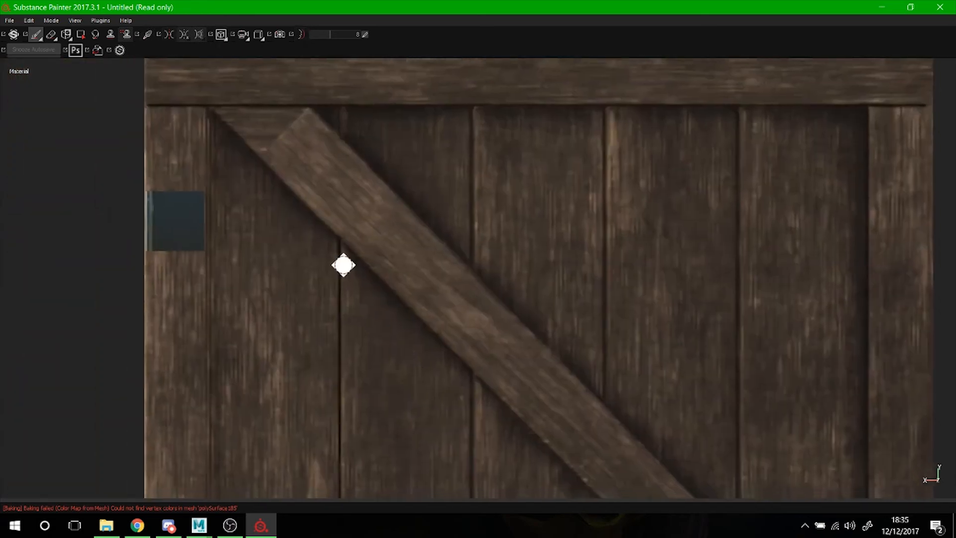
pyautogui.keyDown('alt'); pyautogui.moveTo(295, 168); pyautogui.dragTo(345, 241, button='middle'); pyautogui.keyUp('alt')
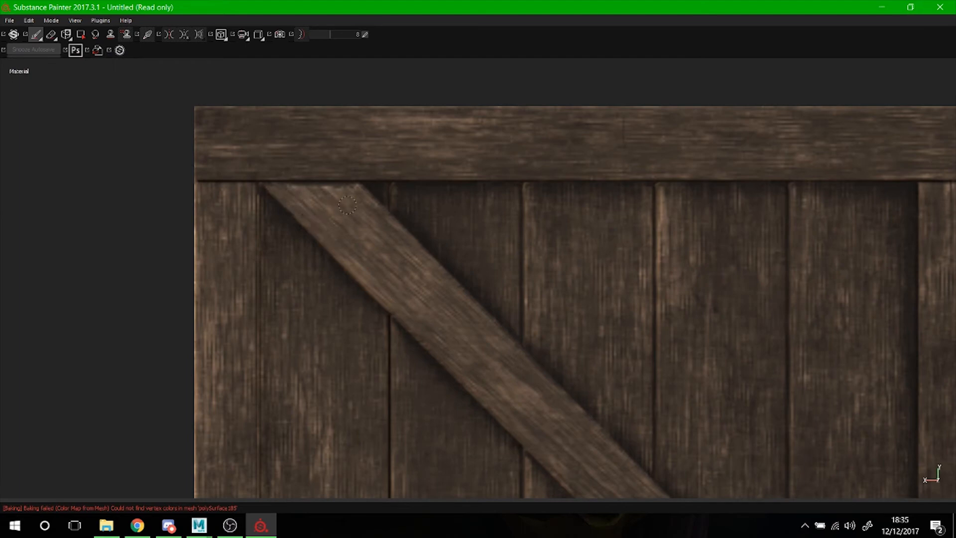
# Review the grain across the whole door and bring the hidden interface panels back
pyautogui.keyDown('alt'); pyautogui.moveTo(448, 267); pyautogui.dragTo(319, 197, button='right'); pyautogui.keyUp('alt')
pyautogui.keyDown('alt'); pyautogui.moveTo(471, 361); pyautogui.dragTo(369, 252, button='middle'); pyautogui.keyUp('alt')
pyautogui.keyDown('alt'); pyautogui.moveTo(579, 335); pyautogui.dragTo(530, 283, button='middle'); pyautogui.keyUp('alt')
pyautogui.keyDown('alt'); pyautogui.moveTo(530, 284); pyautogui.dragTo(463, 247, button='right'); pyautogui.keyUp('alt')
pyautogui.keyDown('alt'); pyautogui.moveTo(405, 340); pyautogui.dragTo(357, 227, button='middle'); pyautogui.keyUp('alt')
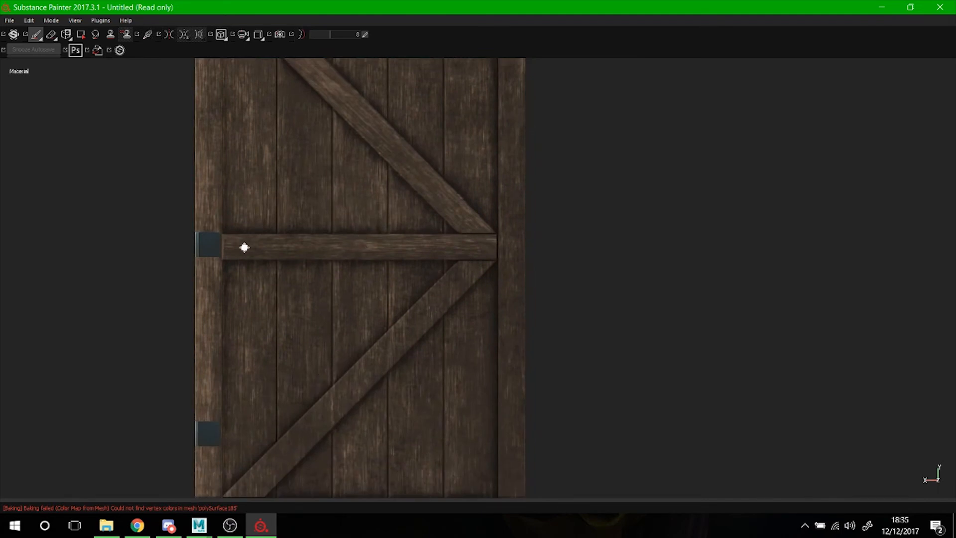
pyautogui.keyDown('alt'); pyautogui.moveTo(382, 285); pyautogui.dragTo(318, 286, button='right'); pyautogui.keyUp('alt')
pyautogui.keyDown('alt'); pyautogui.moveTo(313, 236); pyautogui.dragTo(320, 281, button='middle'); pyautogui.keyUp('alt')
pyautogui.keyDown('alt'); pyautogui.moveTo(319, 281); pyautogui.dragTo(269, 251, button='right'); pyautogui.keyUp('alt')
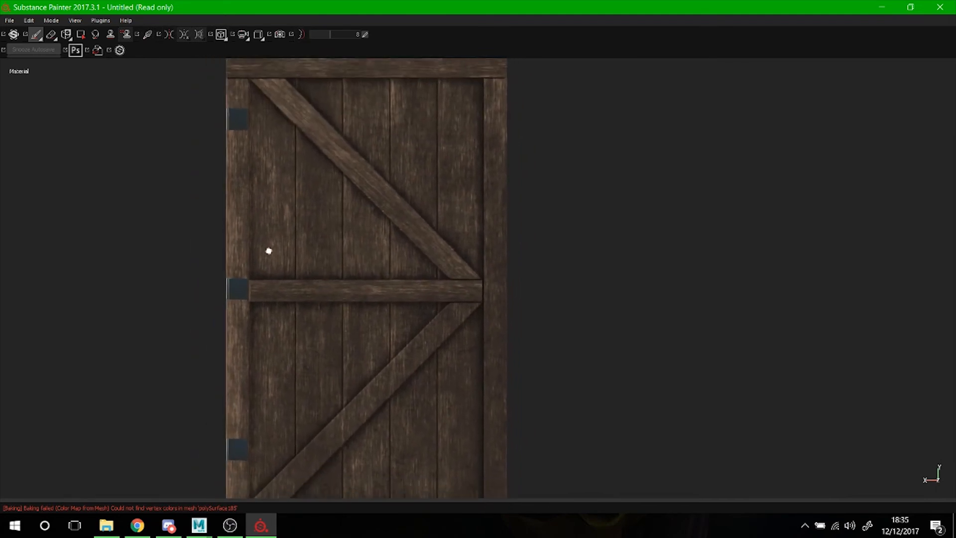
pyautogui.keyDown('alt'); pyautogui.moveTo(367, 236); pyautogui.dragTo(310, 262, button='right'); pyautogui.keyUp('alt')
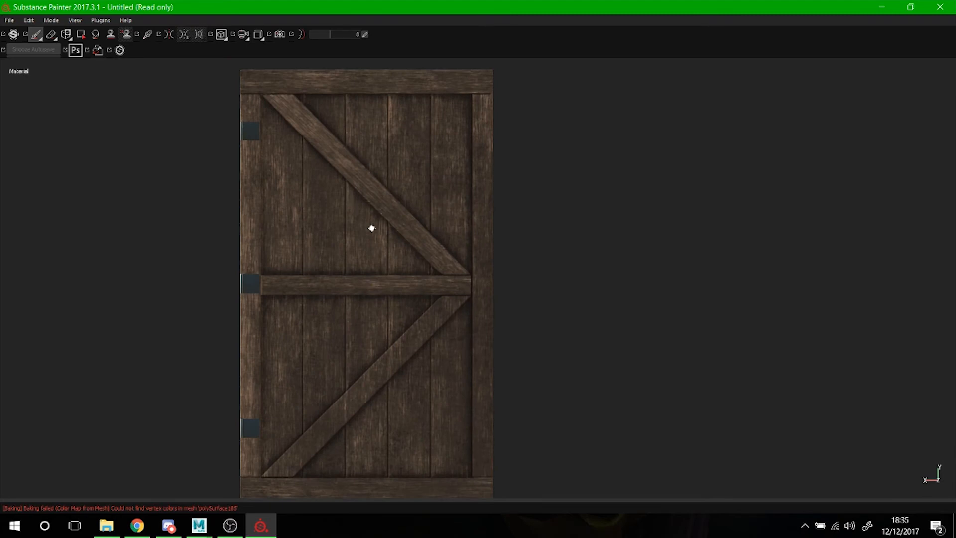
pyautogui.press('Tab')
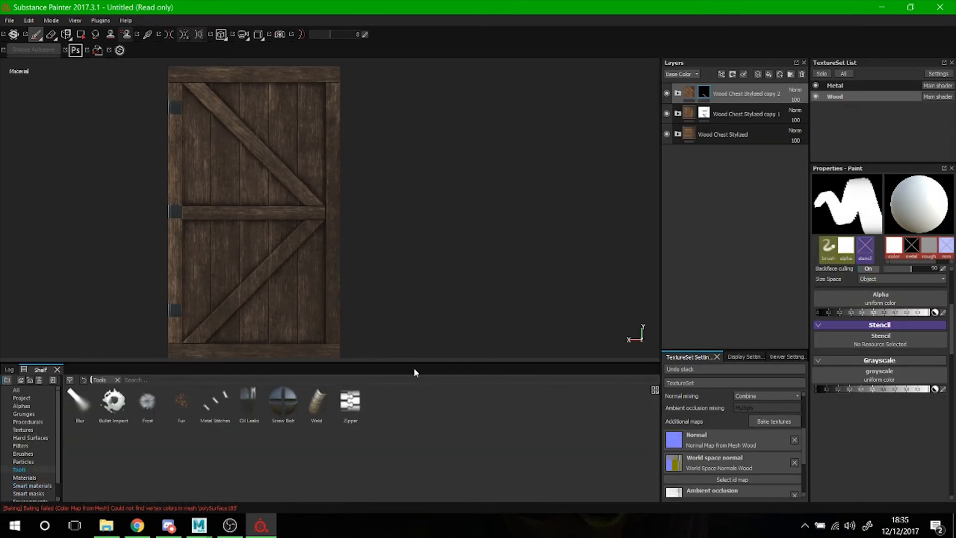
# Add a paint layer to the Wood texture set, choose the Screw Bolt tool, and shrink the brush to suit the upper hinge plate
pyautogui.click(758, 75)
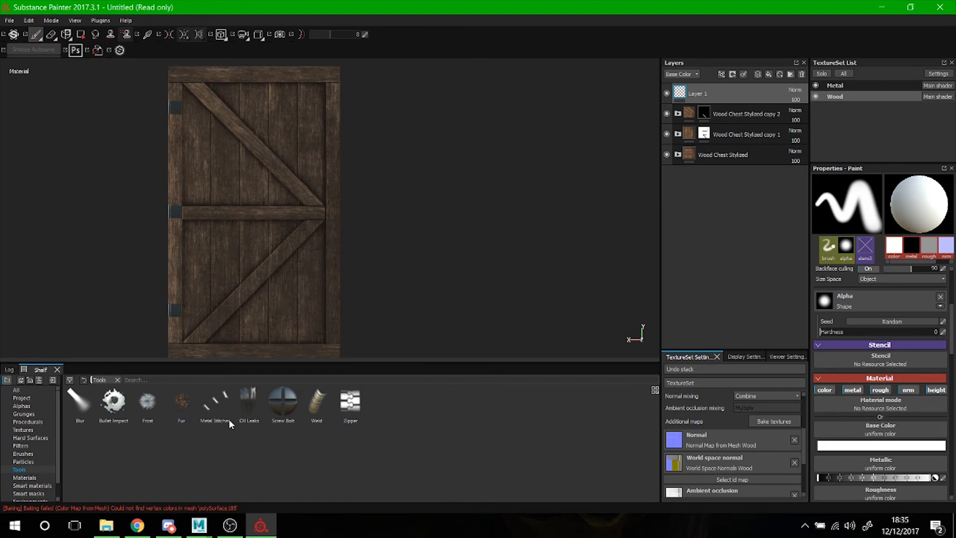
pyautogui.click(280, 409)
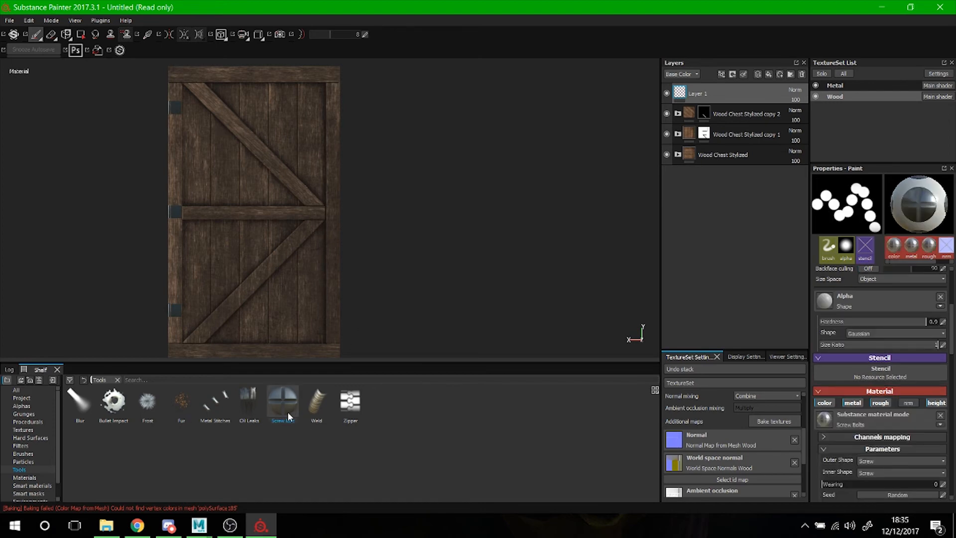
pyautogui.keyDown('alt'); pyautogui.moveTo(184, 134); pyautogui.dragTo(309, 304, button='right'); pyautogui.keyUp('alt')
pyautogui.keyDown('alt'); pyautogui.moveTo(178, 176); pyautogui.dragTo(231, 329, button='middle'); pyautogui.keyUp('alt')
pyautogui.keyDown('alt'); pyautogui.moveTo(231, 330); pyautogui.dragTo(279, 293, button='right'); pyautogui.keyUp('alt')
pyautogui.keyDown('alt'); pyautogui.moveTo(209, 179); pyautogui.dragTo(237, 244, button='right'); pyautogui.keyUp('alt')
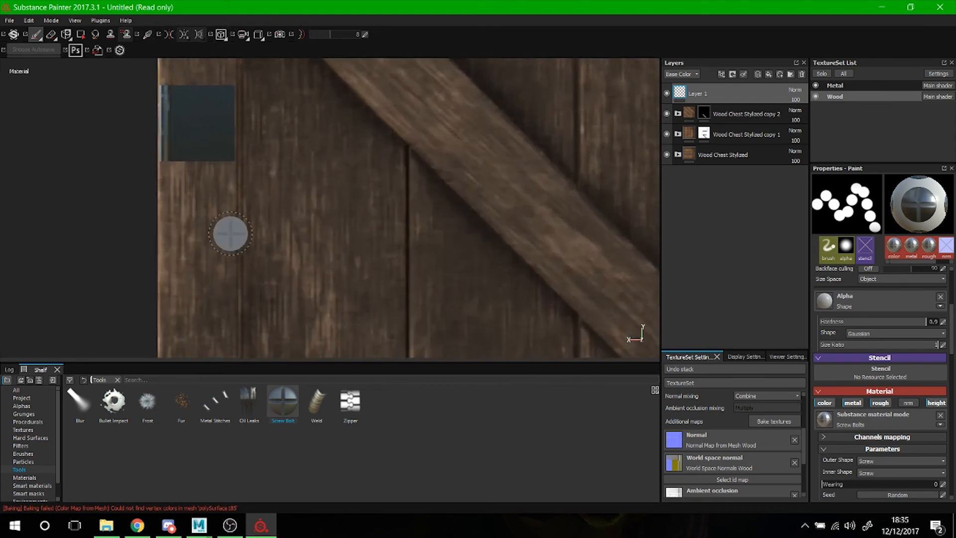
pyautogui.keyDown('alt'); pyautogui.moveTo(199, 165); pyautogui.dragTo(229, 263, button='middle'); pyautogui.keyUp('alt')
pyautogui.keyDown('alt'); pyautogui.moveTo(207, 182); pyautogui.dragTo(264, 283, button='right'); pyautogui.keyUp('alt')
pyautogui.moveTo(266, 212)
pyautogui.keyDown('ctrl'); pyautogui.mouseDown(button='right')
pyautogui.moveTo(235, 209)
pyautogui.moveTo(322, 297)
pyautogui.mouseUp(button='right'); pyautogui.keyUp('ctrl')
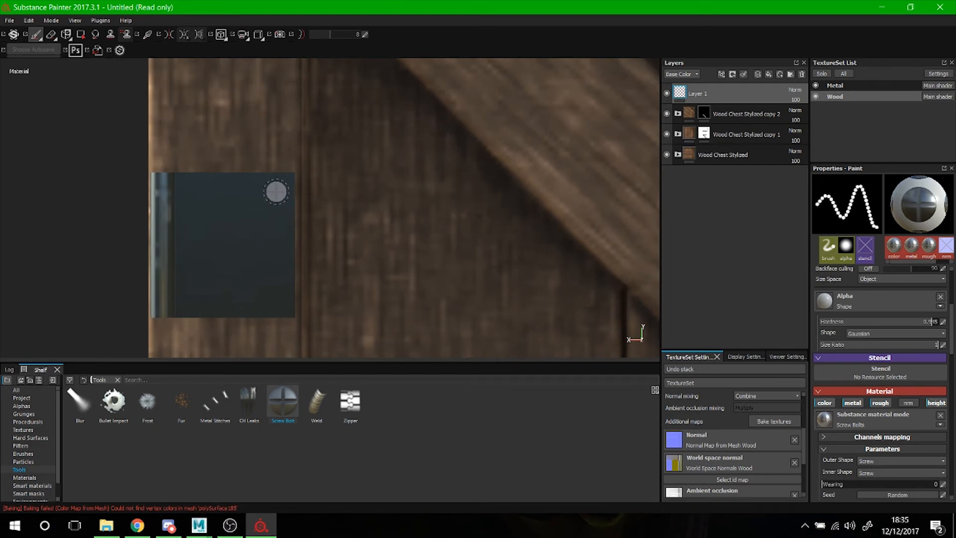
# Enable painting symmetry and change its mirror axis from X to Z
pyautogui.click(167, 38)
pyautogui.keyDown('alt'); pyautogui.moveTo(426, 199); pyautogui.dragTo(238, 217, button='right'); pyautogui.keyUp('alt')
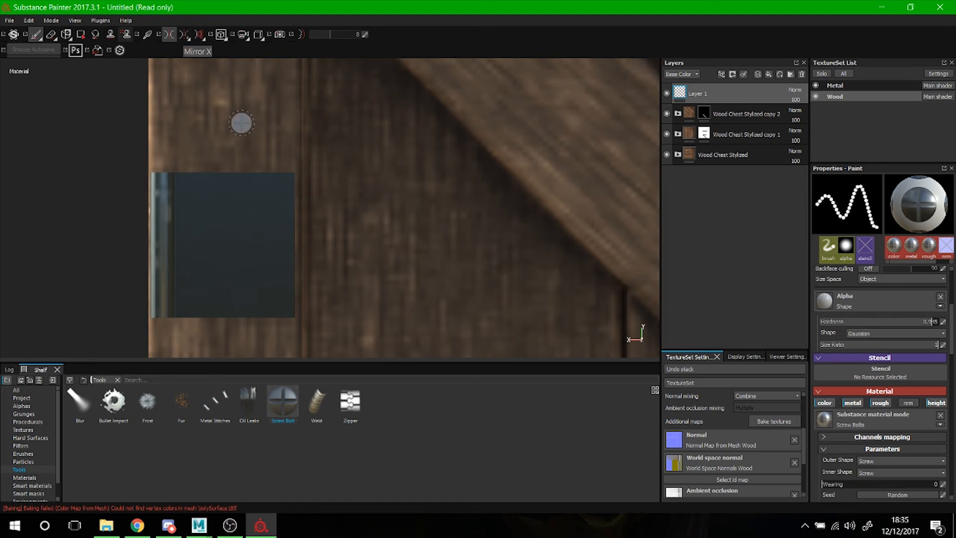
pyautogui.keyDown('alt'); pyautogui.moveTo(494, 230); pyautogui.dragTo(334, 166, button='middle'); pyautogui.keyUp('alt')
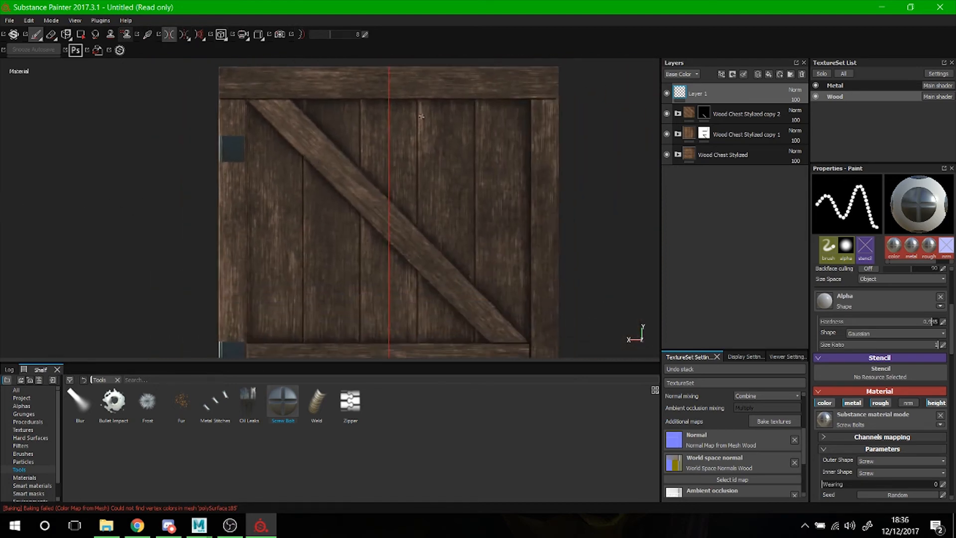
pyautogui.click(185, 36)
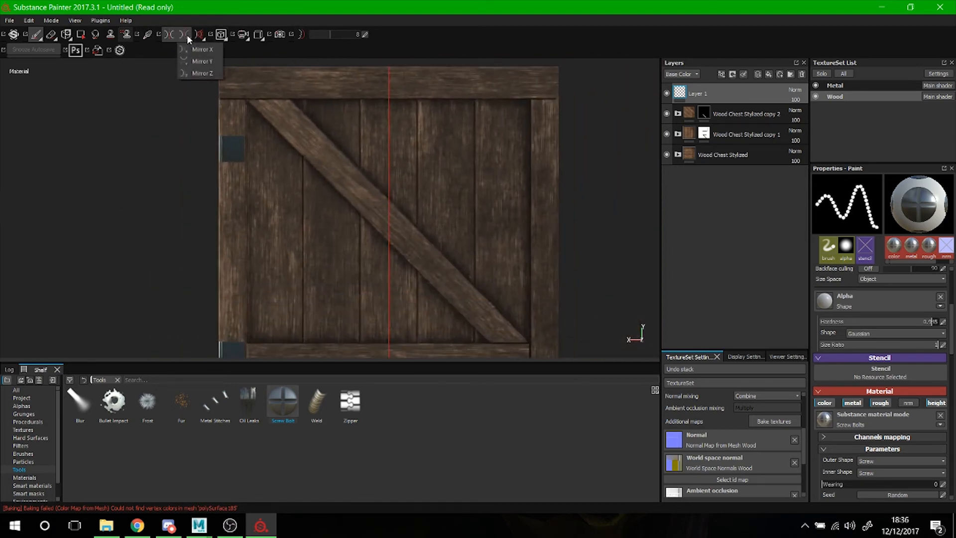
pyautogui.click(202, 74)
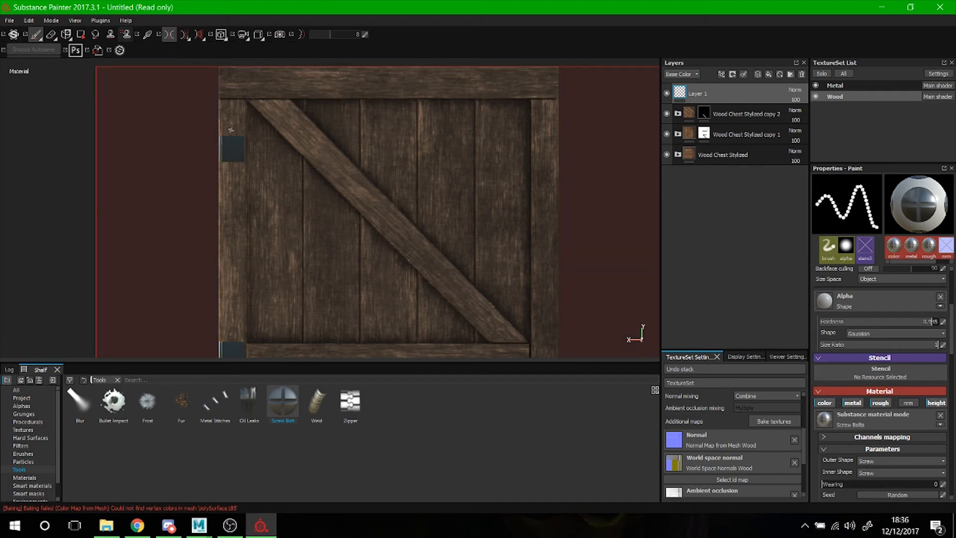
pyautogui.keyDown('alt'); pyautogui.moveTo(231, 130); pyautogui.dragTo(316, 222, button='right'); pyautogui.keyUp('alt')
pyautogui.keyDown('alt'); pyautogui.moveTo(249, 134); pyautogui.dragTo(359, 304, button='right'); pyautogui.keyUp('alt')
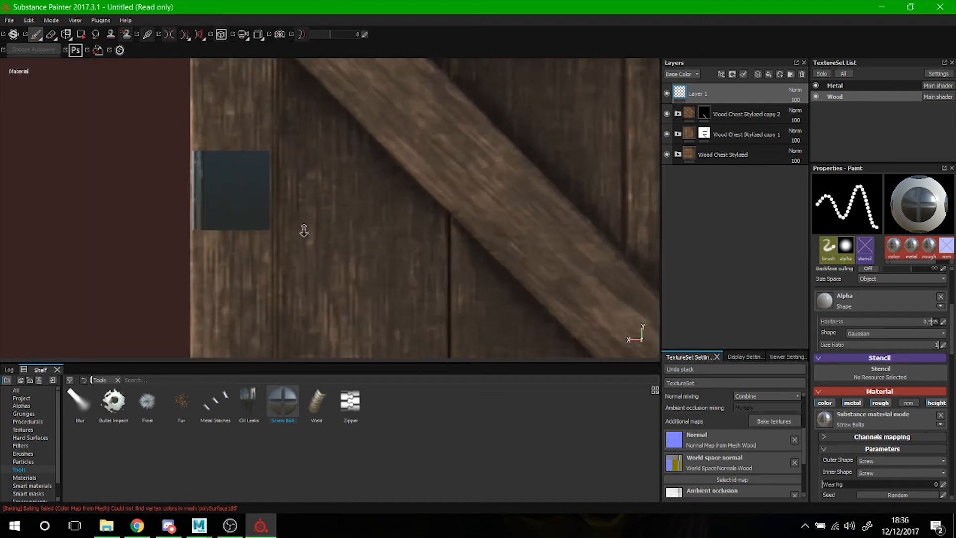
pyautogui.keyDown('alt'); pyautogui.moveTo(257, 174); pyautogui.dragTo(325, 256, button='right'); pyautogui.keyUp('alt')
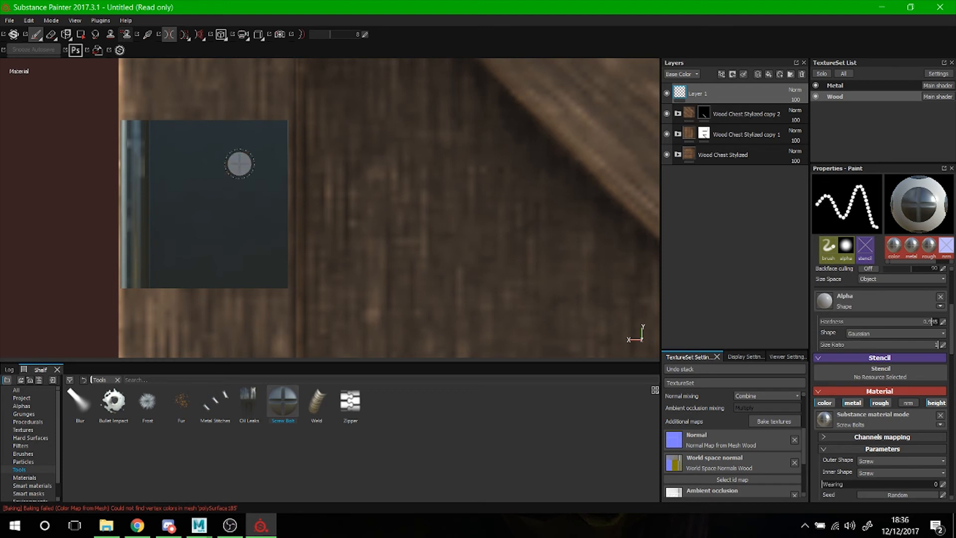
# Delete the empty Layer 1 from the Wood texture set, switch to the Metal texture set, and collapse its Steel Medieval Stylized group
pyautogui.rightClick(751, 91)
pyautogui.click(772, 91)
pyautogui.click(802, 75)
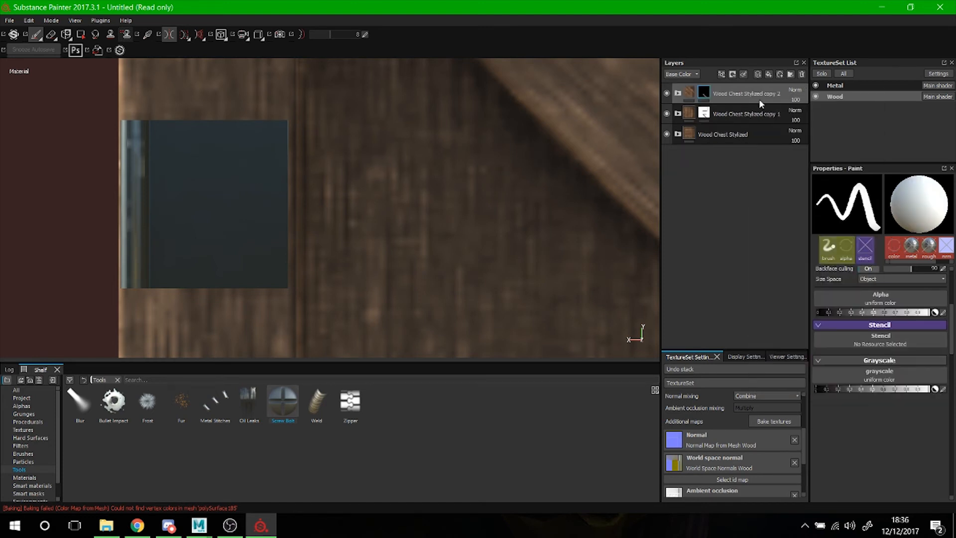
pyautogui.click(850, 85)
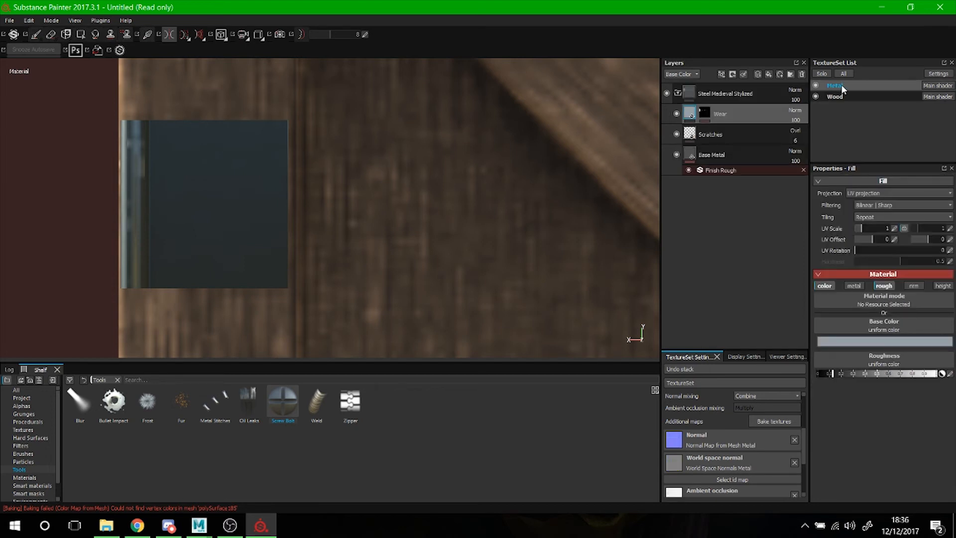
pyautogui.click(678, 95)
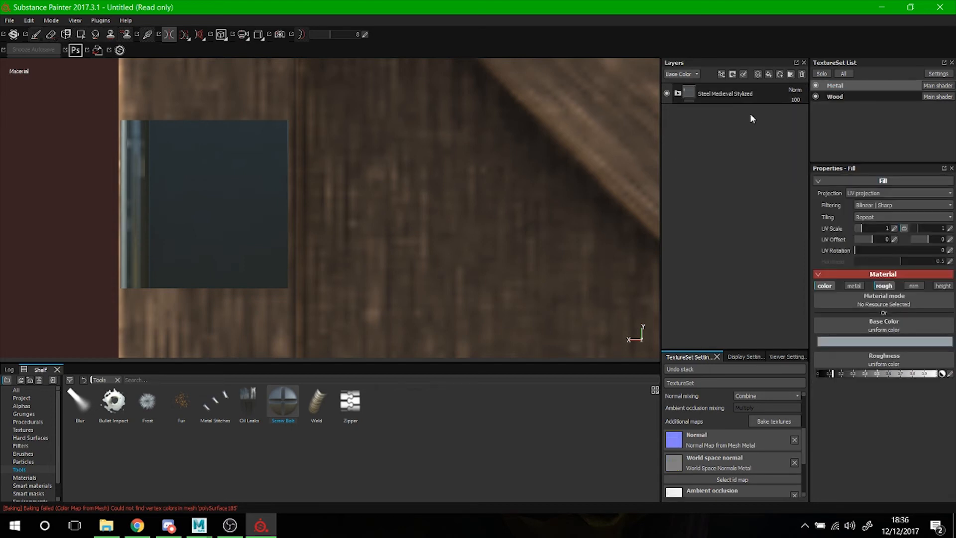
pyautogui.click(758, 75)
pyautogui.click(685, 93)
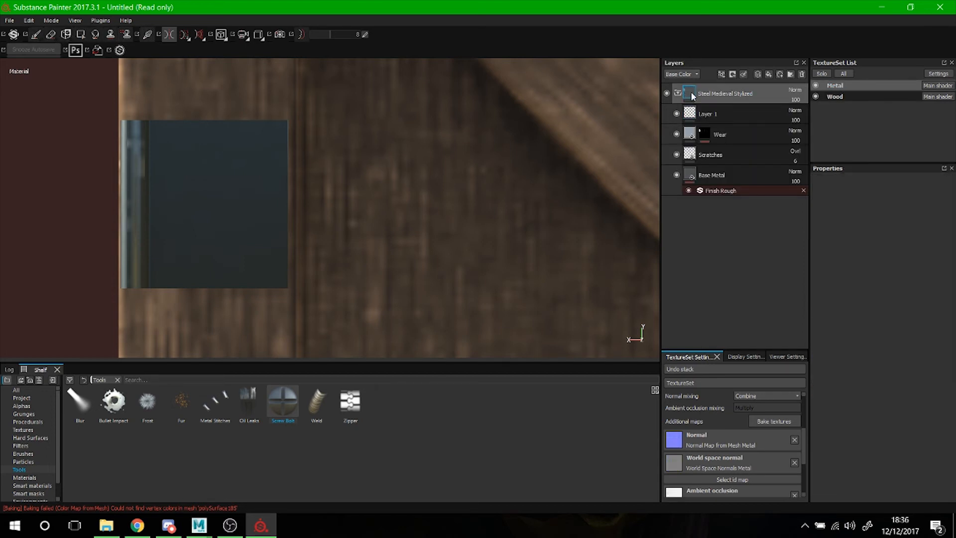
pyautogui.hotkey('ctrl', 'z')
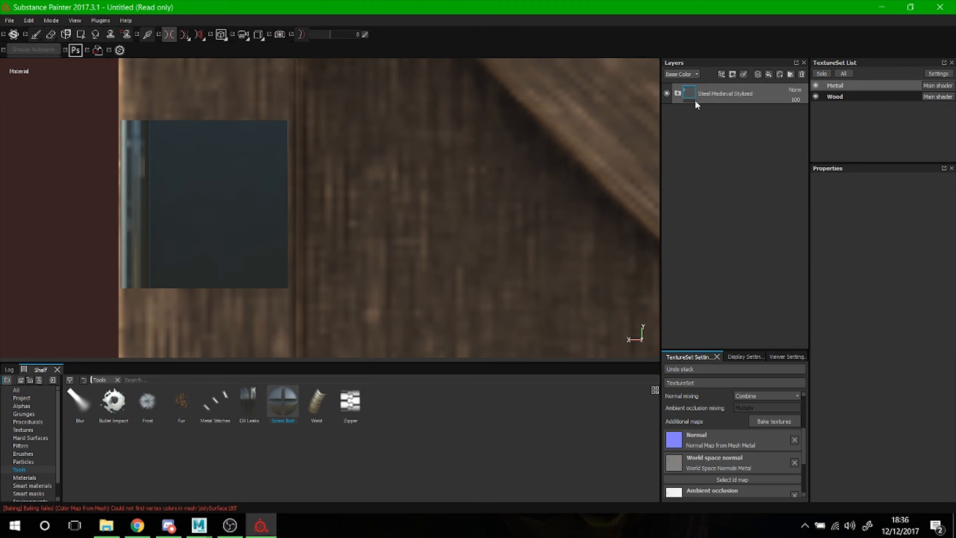
# Add a paint layer above the Steel Medieval Stylized group and stamp a screw bolt in each corner of the upper hinge plate
pyautogui.click(758, 75)
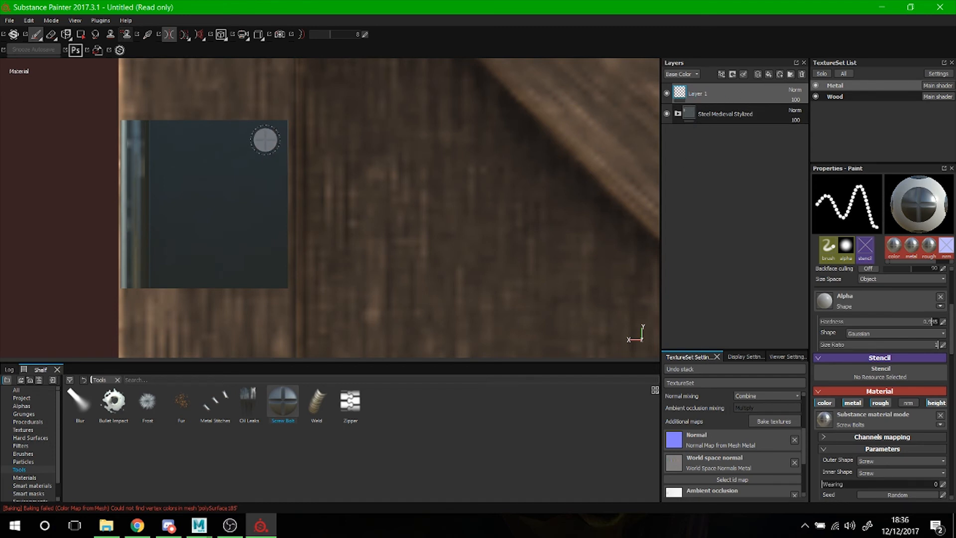
pyautogui.click(266, 140)
pyautogui.click(264, 268)
pyautogui.click(167, 139)
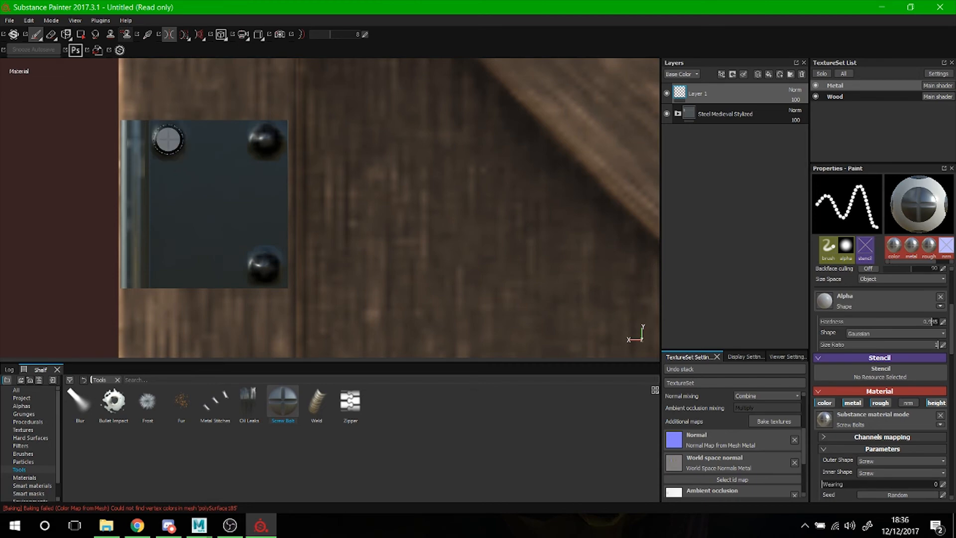
pyautogui.click(169, 263)
# Stamp a screw bolt in each corner of the middle hinge plate
pyautogui.scroll(-8, 208, 239)
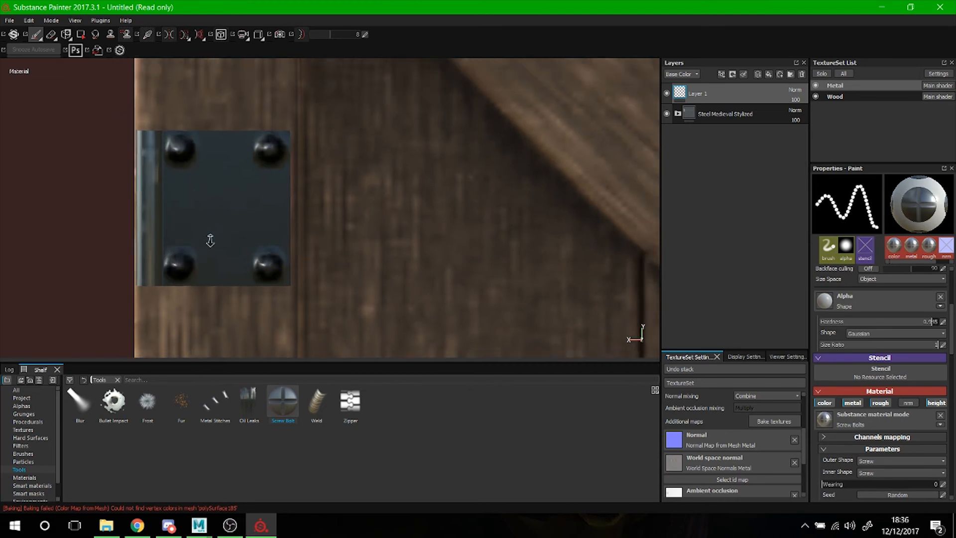
pyautogui.keyDown('alt'); pyautogui.moveTo(125, 257); pyautogui.dragTo(121, 258, button='right'); pyautogui.keyUp('alt')
pyautogui.keyDown('alt'); pyautogui.moveTo(309, 253); pyautogui.dragTo(278, 113, button='middle'); pyautogui.keyUp('alt')
pyautogui.keyDown('alt'); pyautogui.moveTo(279, 230); pyautogui.dragTo(265, 130, button='middle'); pyautogui.keyUp('alt')
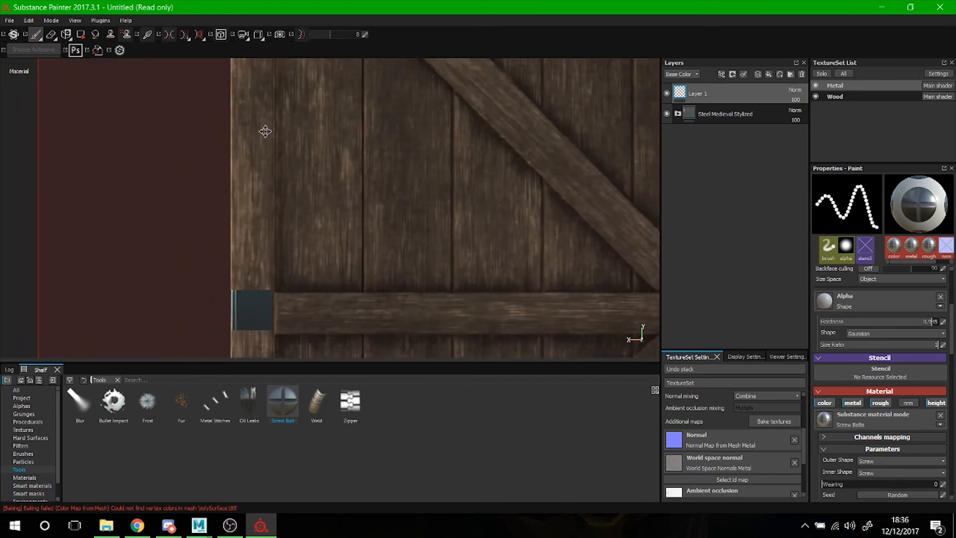
pyautogui.keyDown('alt'); pyautogui.moveTo(243, 309); pyautogui.dragTo(248, 160, button='middle'); pyautogui.keyUp('alt')
pyautogui.moveTo(247, 159)
pyautogui.keyDown('alt'); pyautogui.mouseDown(button='right')
pyautogui.moveTo(272, 199)
pyautogui.moveTo(321, 143)
pyautogui.mouseUp(button='right'); pyautogui.keyUp('alt')
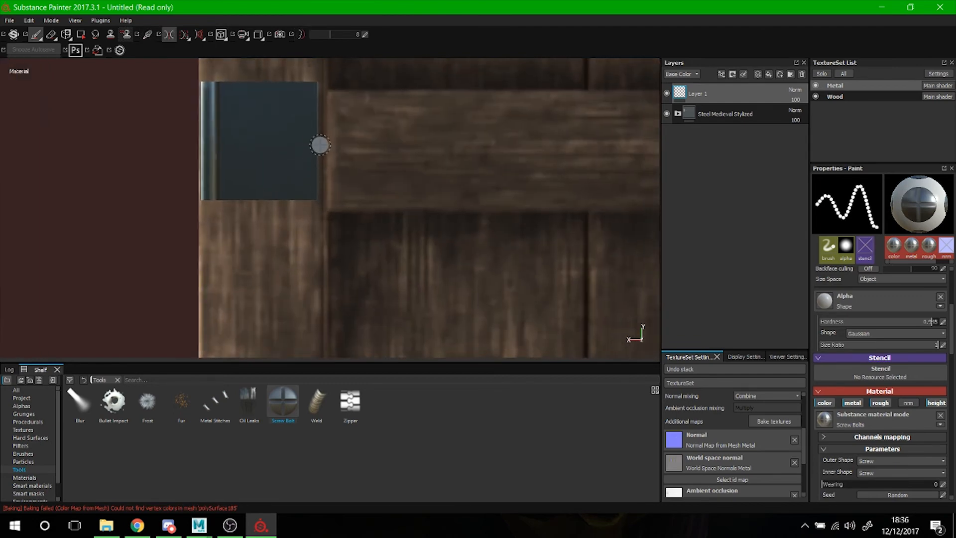
pyautogui.click(303, 97)
pyautogui.click(303, 185)
pyautogui.click(233, 185)
pyautogui.click(232, 98)
# Stamp a screw bolt in each corner of the lower hinge plate
pyautogui.keyDown('alt'); pyautogui.moveTo(330, 217); pyautogui.dragTo(299, 249, button='right'); pyautogui.keyUp('alt')
pyautogui.keyDown('alt'); pyautogui.moveTo(297, 250); pyautogui.dragTo(278, 102, button='middle'); pyautogui.keyUp('alt')
pyautogui.keyDown('alt'); pyautogui.moveTo(274, 279); pyautogui.dragTo(279, 169, button='middle'); pyautogui.keyUp('alt')
pyautogui.keyDown('alt'); pyautogui.moveTo(272, 304); pyautogui.dragTo(284, 169, button='middle'); pyautogui.keyUp('alt')
pyautogui.keyDown('alt'); pyautogui.moveTo(282, 283); pyautogui.dragTo(267, 186, button='middle'); pyautogui.keyUp('alt')
pyautogui.keyDown('alt'); pyautogui.moveTo(267, 186); pyautogui.dragTo(387, 354, button='right'); pyautogui.keyUp('alt')
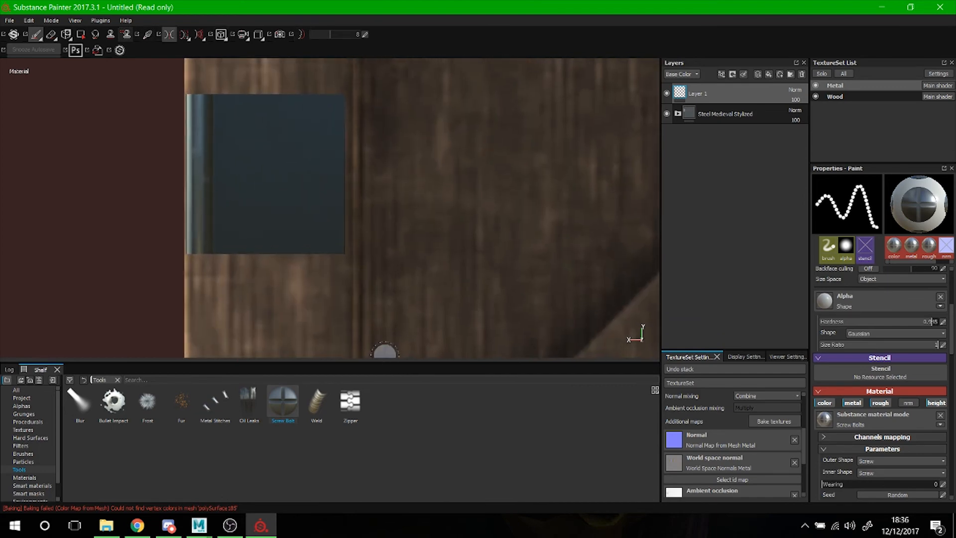
pyautogui.click(326, 111)
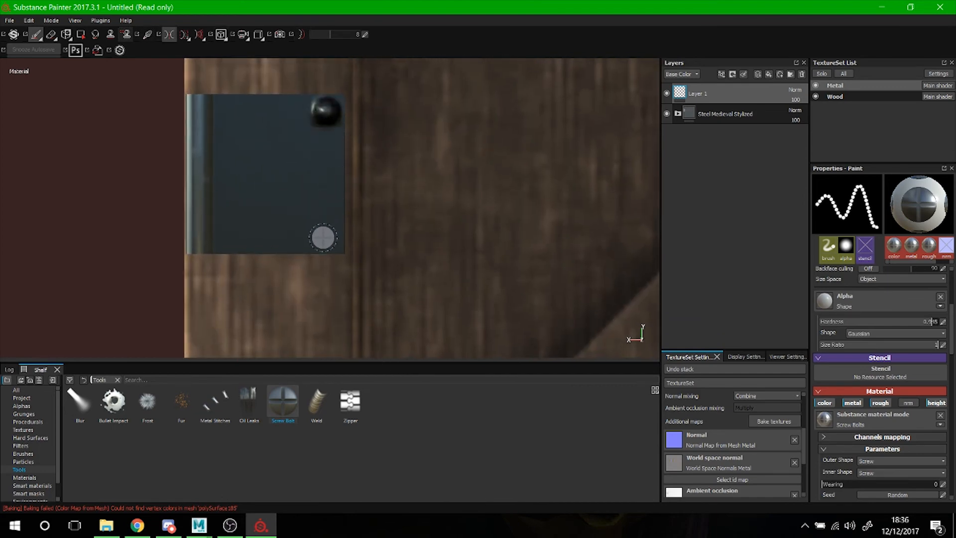
pyautogui.click(232, 235)
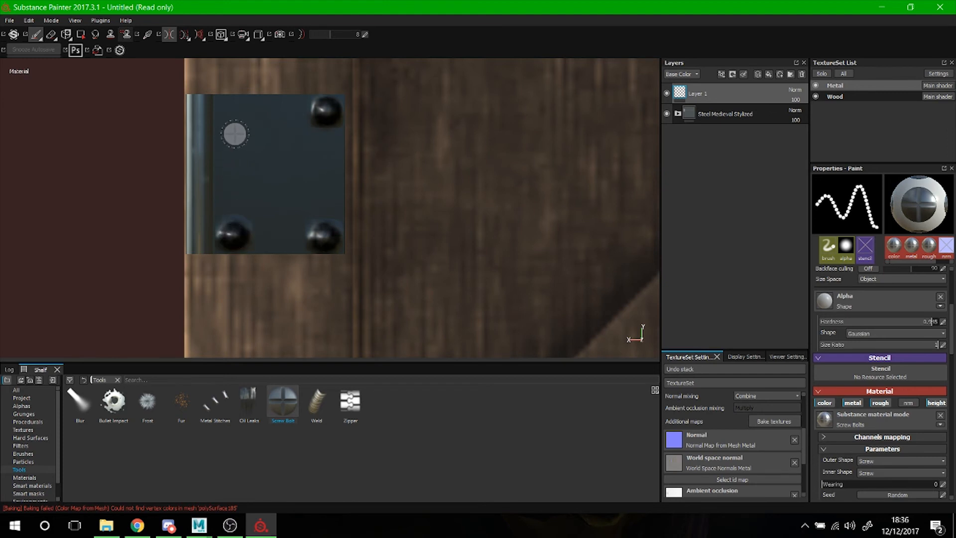
pyautogui.click(230, 112)
# Examine the textured door and its hinge bolts from the front and the back
pyautogui.keyDown('alt'); pyautogui.moveTo(230, 112); pyautogui.dragTo(82, 164, button='right'); pyautogui.keyUp('alt')
pyautogui.keyDown('alt'); pyautogui.moveTo(393, 186); pyautogui.dragTo(303, 267, button='middle'); pyautogui.keyUp('alt')
pyautogui.keyDown('alt'); pyautogui.moveTo(311, 171); pyautogui.dragTo(752, 192); pyautogui.keyUp('alt')
pyautogui.keyDown('alt'); pyautogui.moveTo(752, 192); pyautogui.dragTo(525, 207, button='right'); pyautogui.keyUp('alt')
pyautogui.keyDown('alt'); pyautogui.moveTo(525, 206); pyautogui.dragTo(491, 291, button='middle'); pyautogui.keyUp('alt')
pyautogui.keyDown('alt'); pyautogui.moveTo(454, 188); pyautogui.dragTo(443, 279, button='middle'); pyautogui.keyUp('alt')
pyautogui.keyDown('alt'); pyautogui.moveTo(468, 147); pyautogui.dragTo(470, 227, button='middle'); pyautogui.keyUp('alt')
pyautogui.keyDown('alt'); pyautogui.moveTo(469, 227); pyautogui.dragTo(125, 205); pyautogui.keyUp('alt')
pyautogui.keyDown('alt'); pyautogui.moveTo(409, 222); pyautogui.dragTo(450, 214, button='right'); pyautogui.keyUp('alt')
pyautogui.keyDown('alt'); pyautogui.moveTo(434, 219); pyautogui.dragTo(319, 233); pyautogui.keyUp('alt')
pyautogui.keyDown('alt'); pyautogui.moveTo(446, 228); pyautogui.dragTo(327, 212, button='right'); pyautogui.keyUp('alt')
pyautogui.keyDown('alt'); pyautogui.moveTo(396, 257); pyautogui.dragTo(340, 202, button='middle'); pyautogui.keyUp('alt')
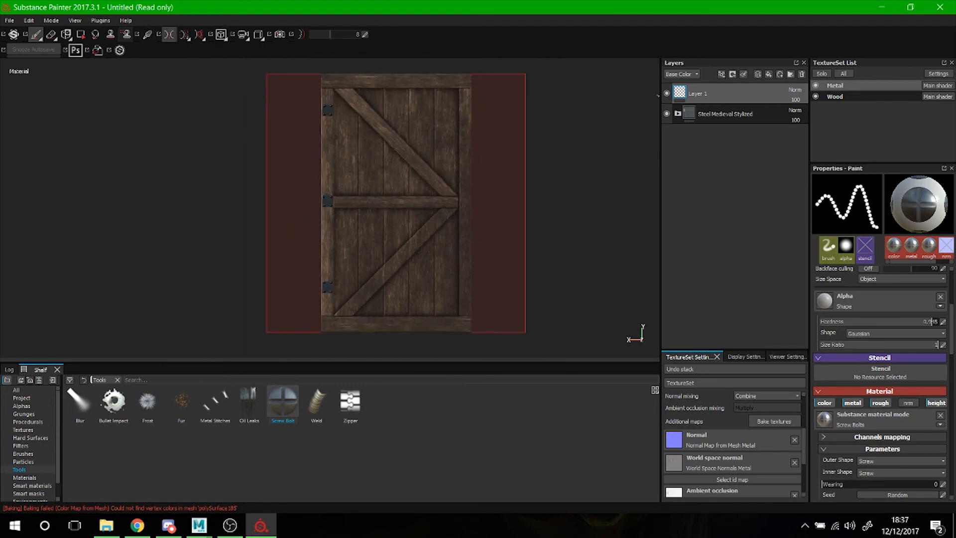
# Turn off painting symmetry and open the texture export settings
pyautogui.click(171, 37)
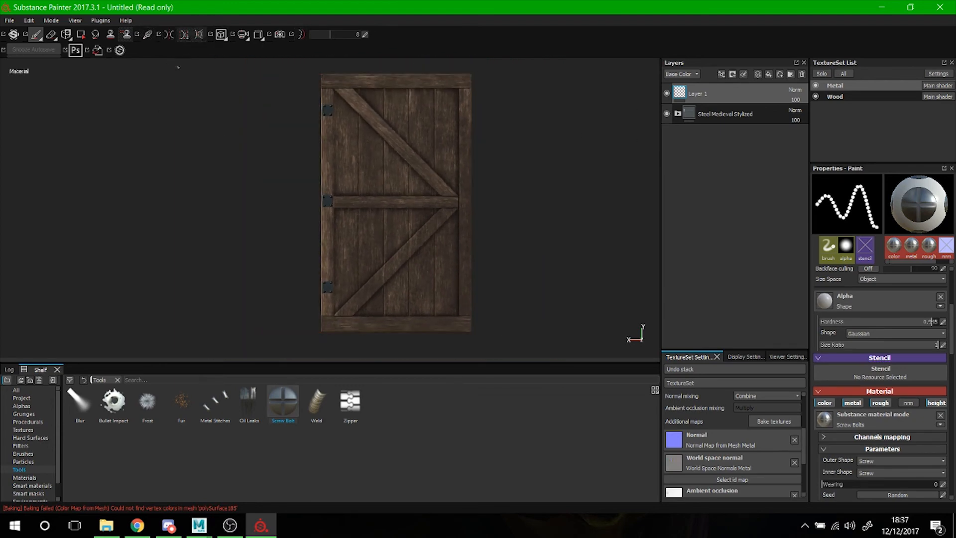
pyautogui.click(9, 21)
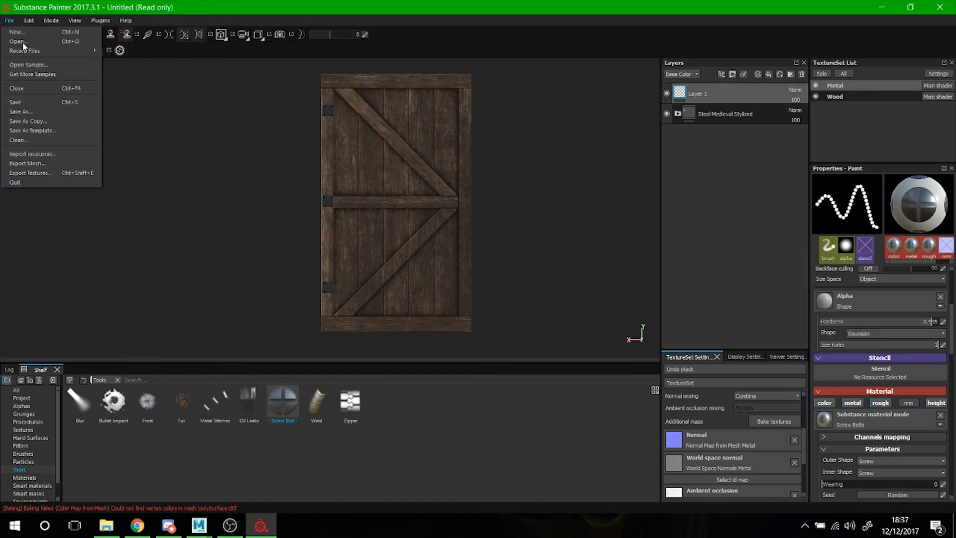
pyautogui.click(48, 174)
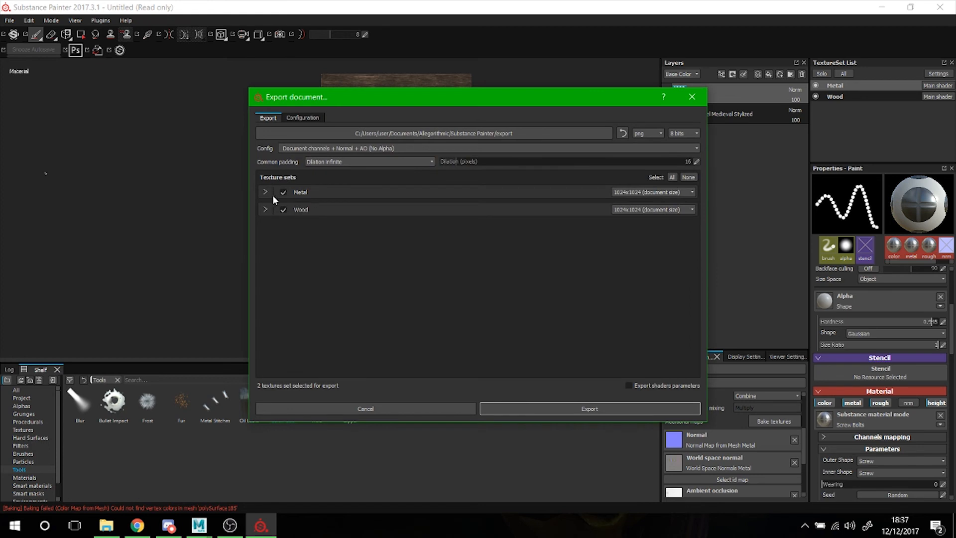
# Review the output maps listed for the Metal and Wood texture sets, and move the export dialog down off the door
pyautogui.click(265, 192)
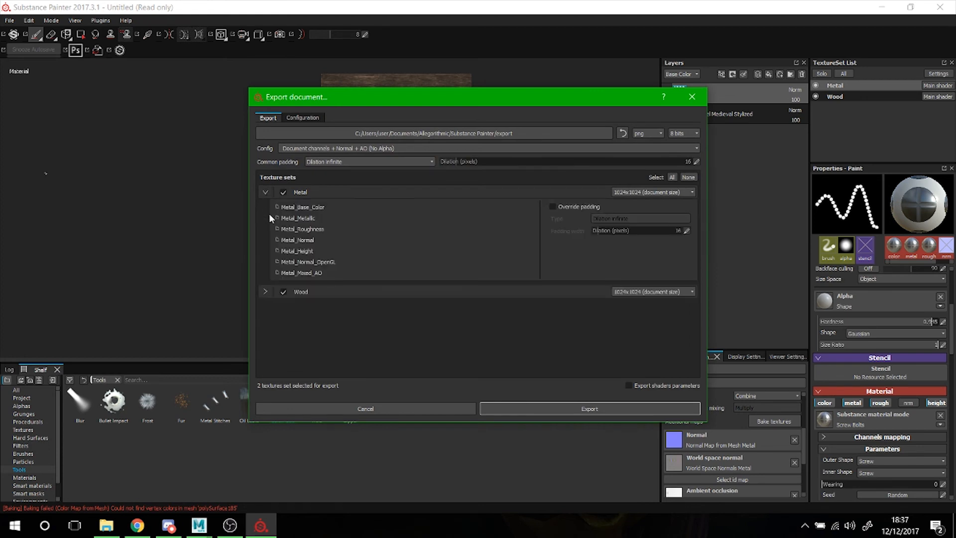
pyautogui.click(265, 292)
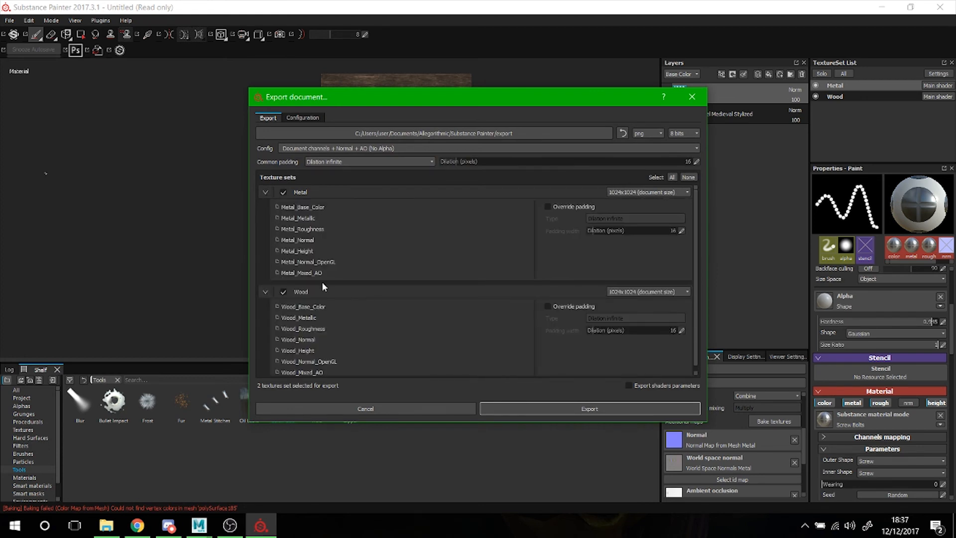
pyautogui.click(265, 192)
pyautogui.click(265, 210)
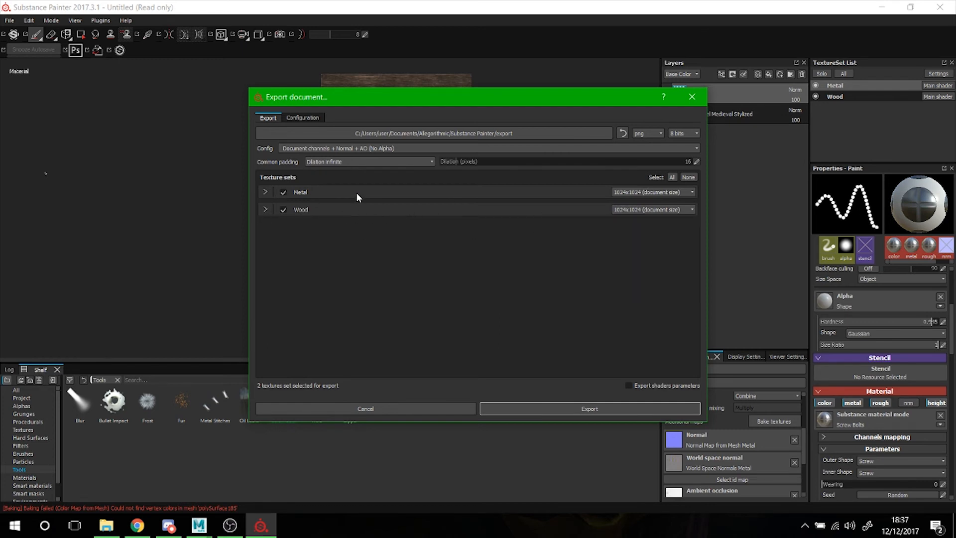
pyautogui.moveTo(457, 102); pyautogui.dragTo(476, 162)
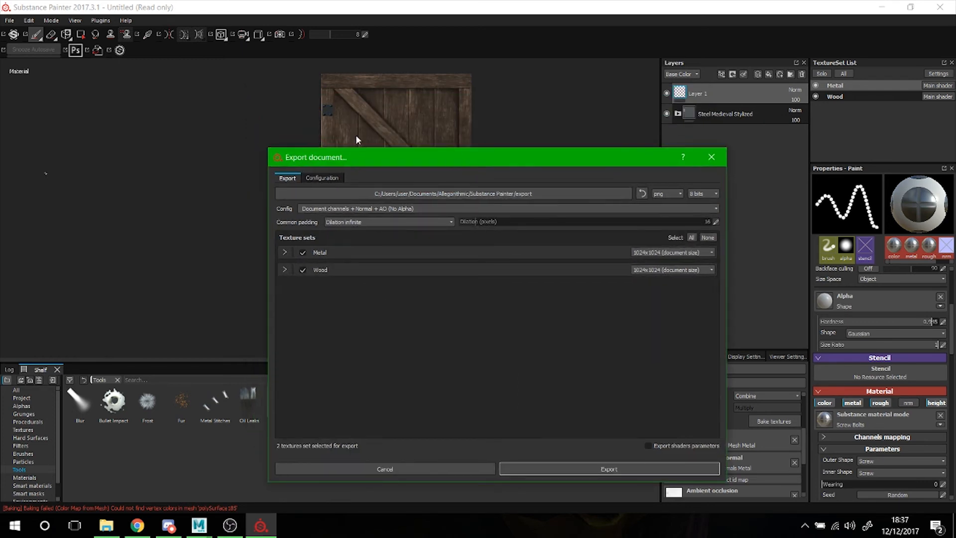
pyautogui.moveTo(409, 162); pyautogui.dragTo(379, 147)
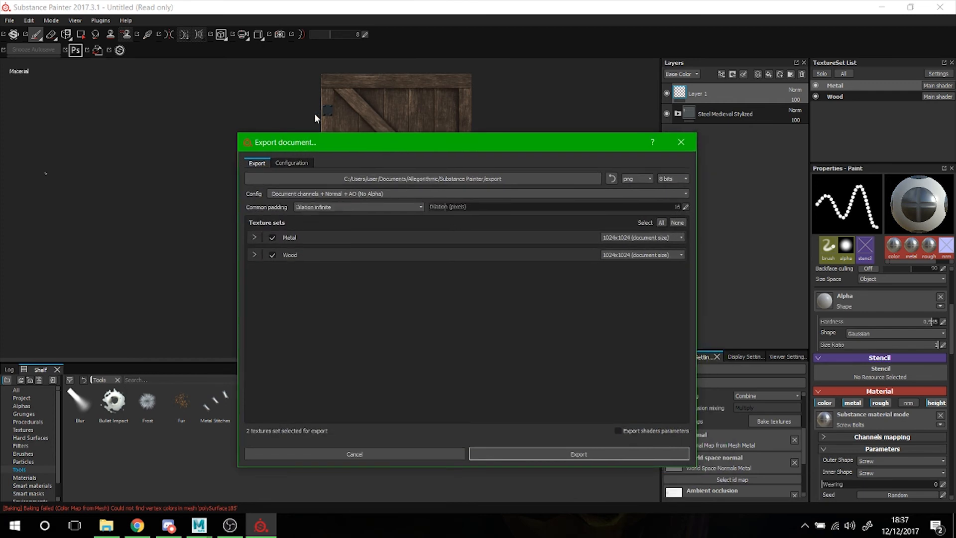
# Set the export size to 256x256 for the Metal texture set and 2048x2048 for Wood
pyautogui.click(636, 237)
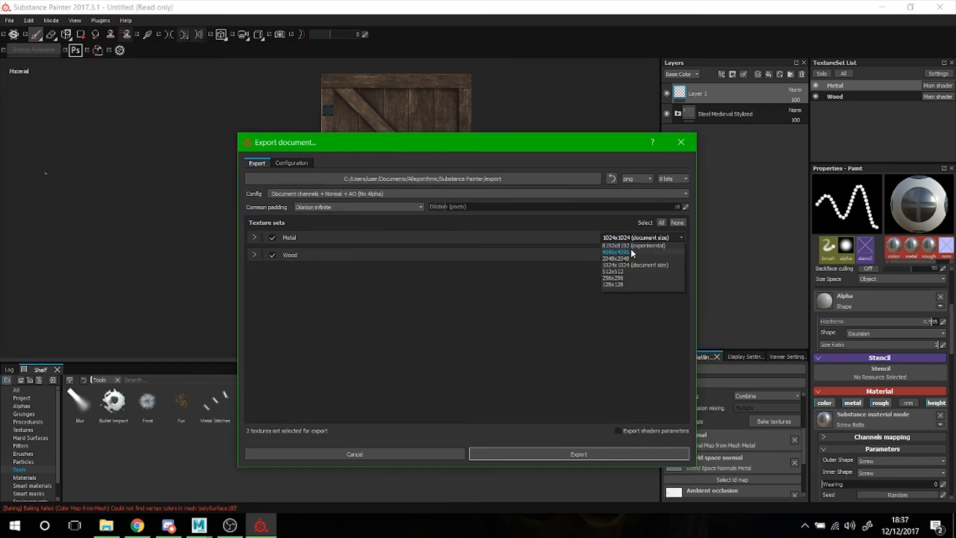
pyautogui.click(617, 278)
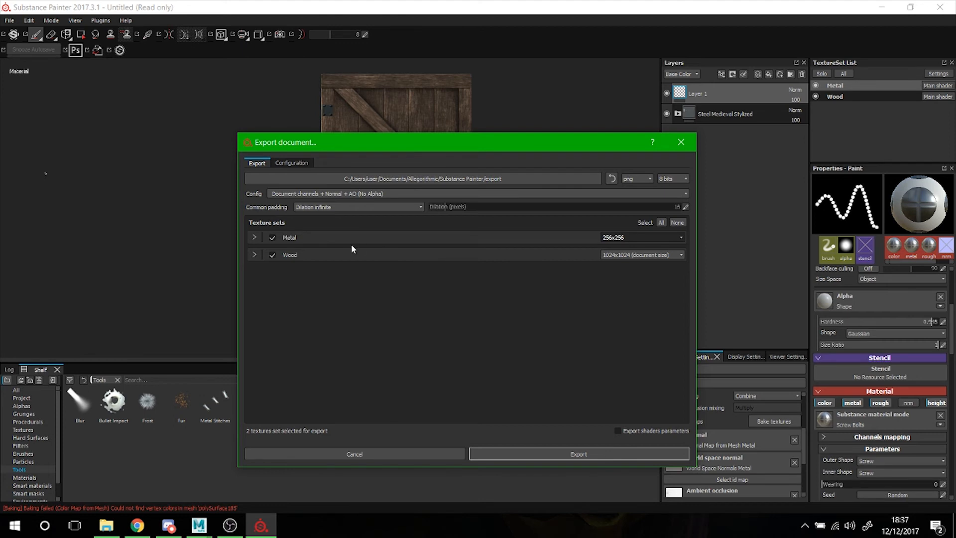
pyautogui.click(615, 255)
pyautogui.click(615, 276)
# Create a folder named TExtures on the Desktop and choose it as the export destination
pyautogui.click(463, 183)
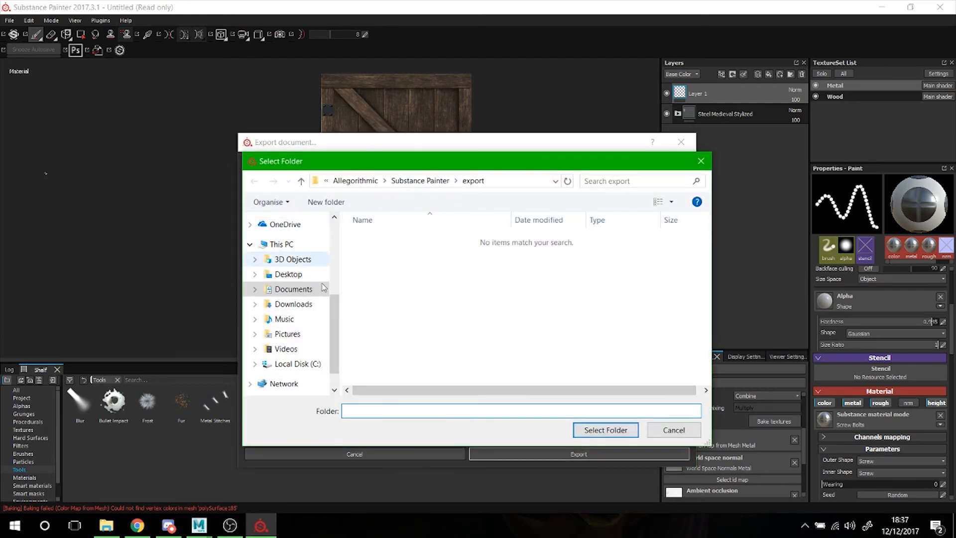
pyautogui.scroll(3, 337, 309)
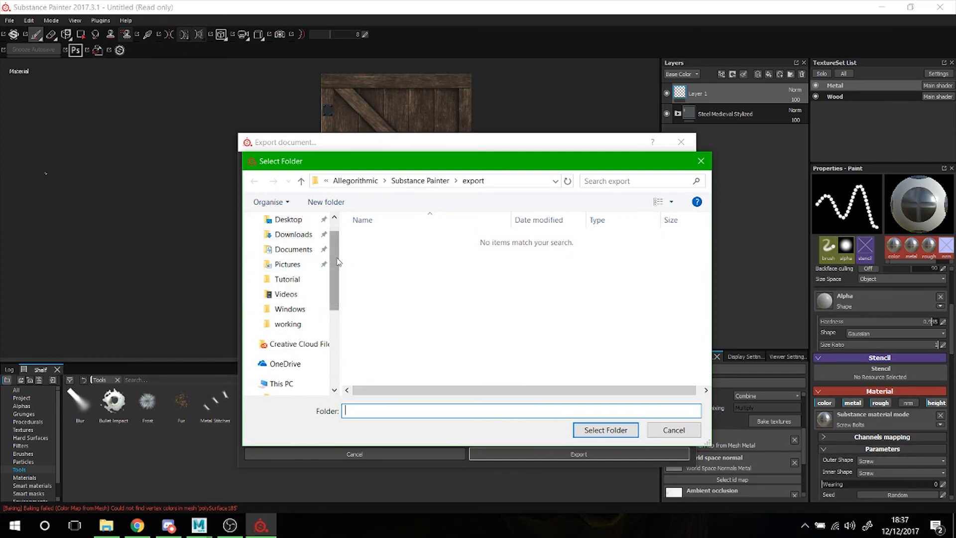
pyautogui.scroll(1, 337, 263)
pyautogui.click(286, 244)
pyautogui.rightClick(445, 332)
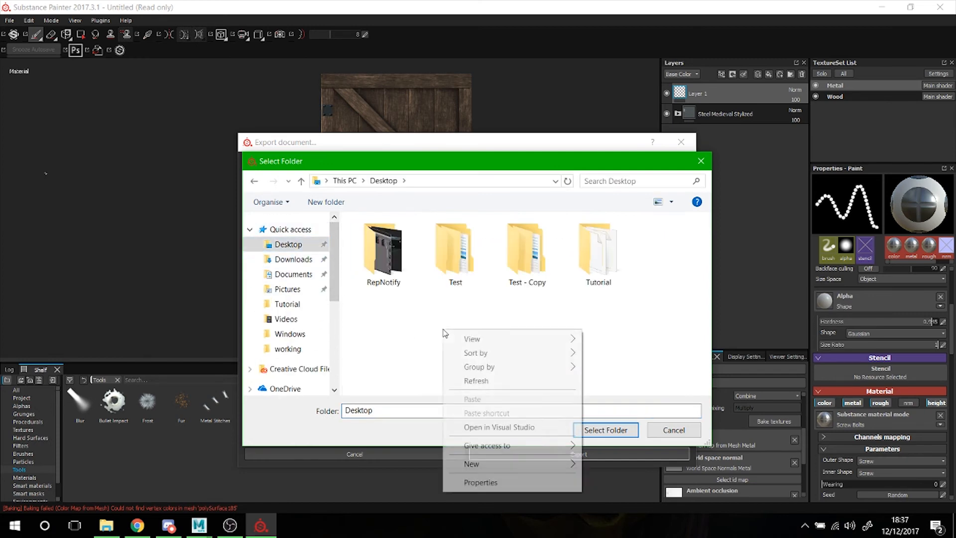
pyautogui.moveTo(504, 463)
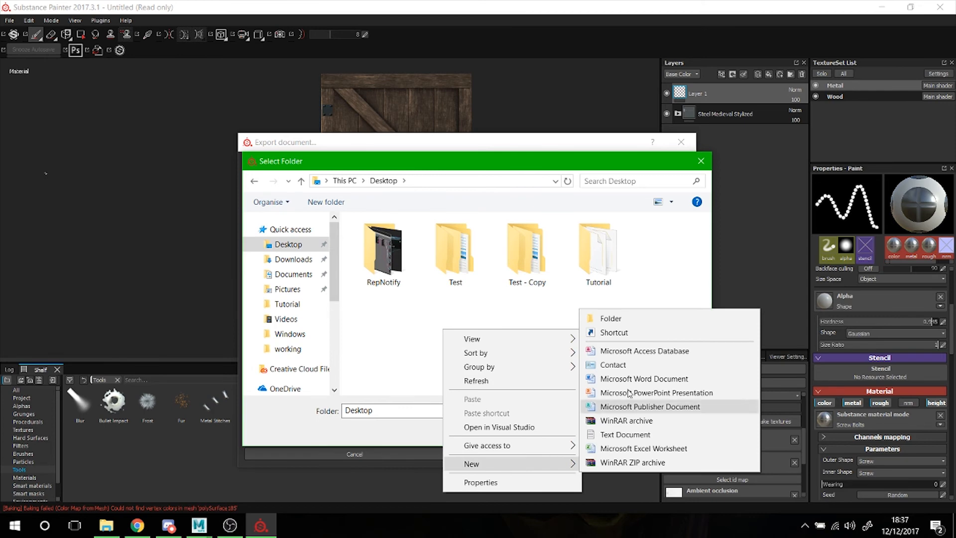
pyautogui.click(611, 318)
pyautogui.write('TExtures')
pyautogui.press('Return')
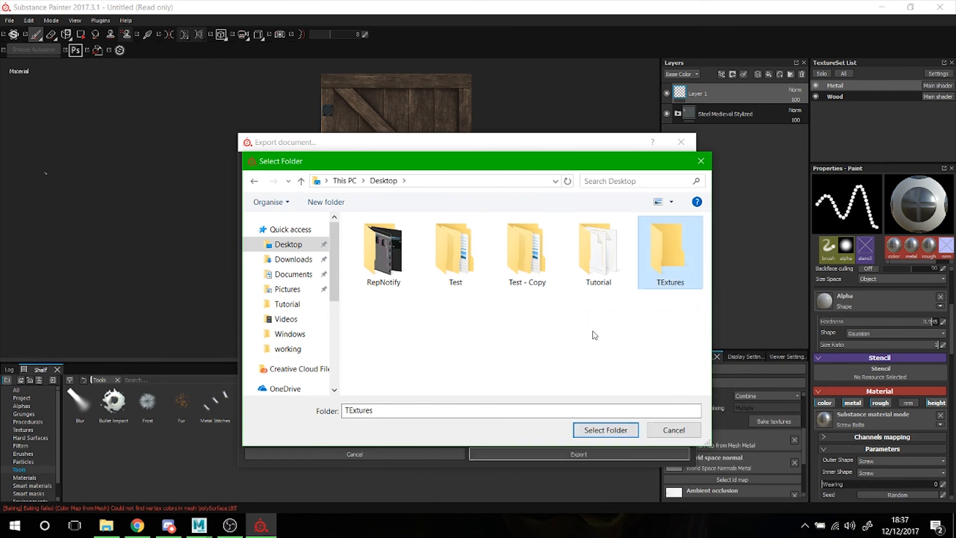
pyautogui.doubleClick(650, 272)
pyautogui.click(603, 427)
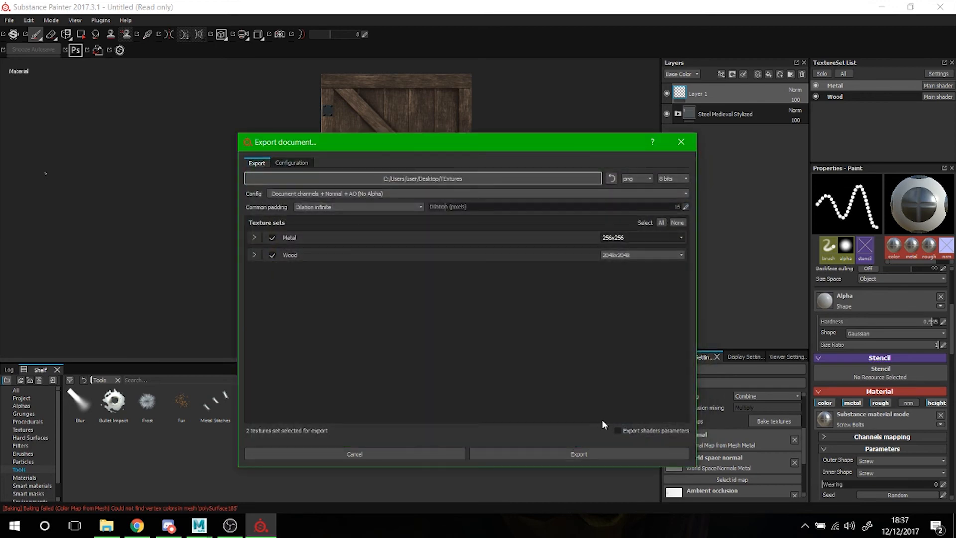
# Set the export configuration to Unreal Engine 4 (Packed)
pyautogui.click(327, 196)
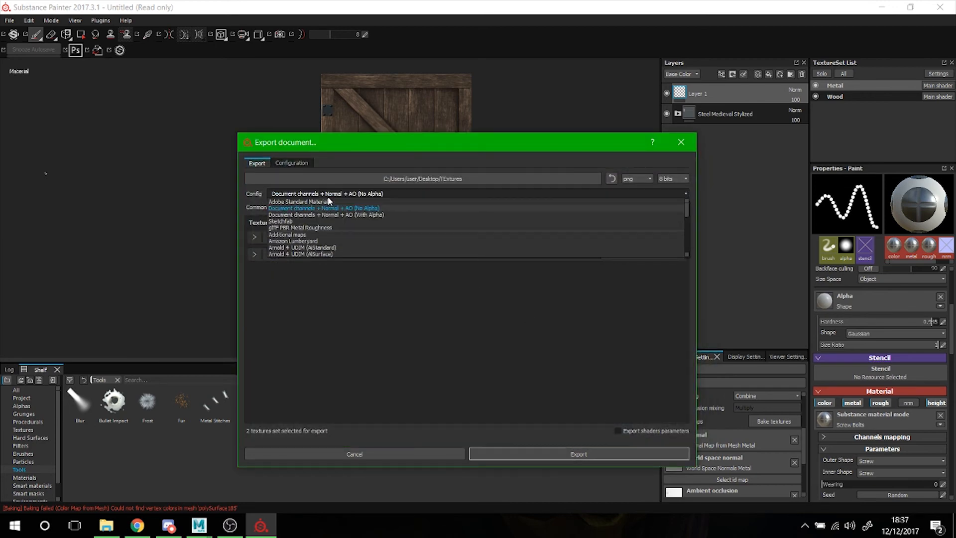
pyautogui.click(324, 195)
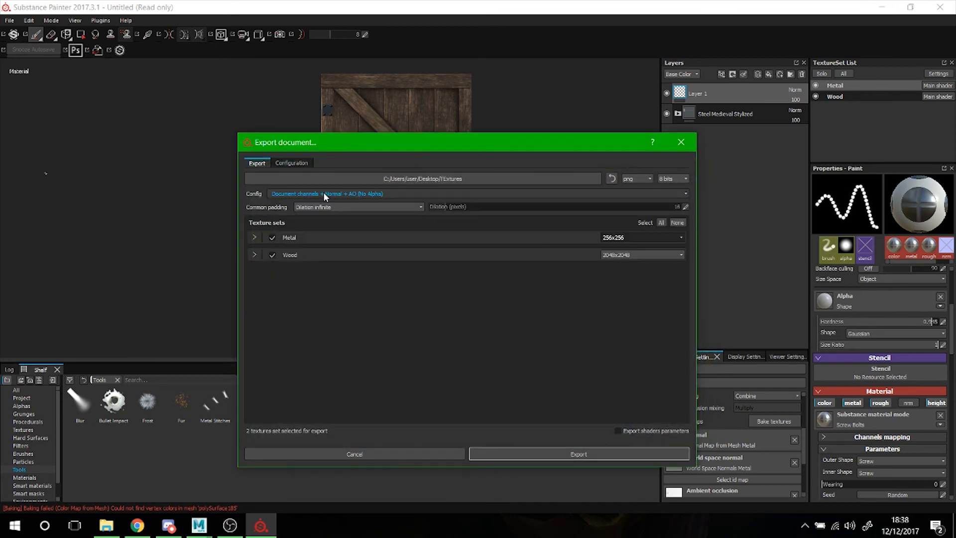
pyautogui.click(322, 195)
pyautogui.scroll(-2, 345, 237)
pyautogui.scroll(-1, 299, 234)
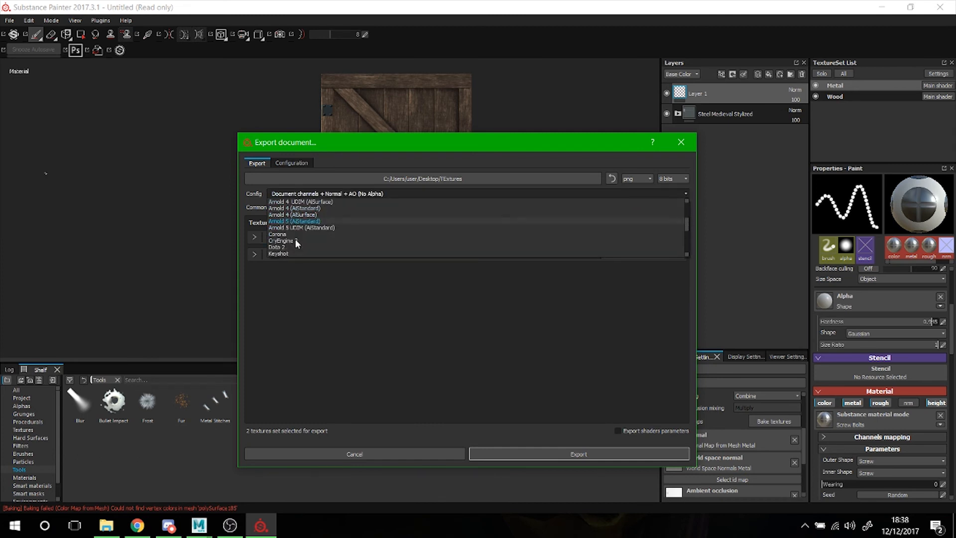
pyautogui.scroll(-1, 314, 239)
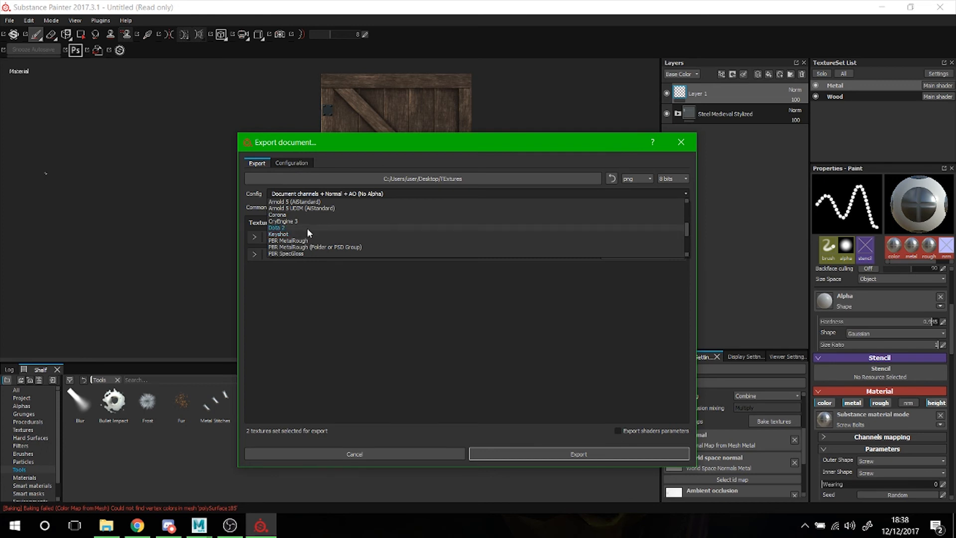
pyautogui.scroll(-3, 309, 229)
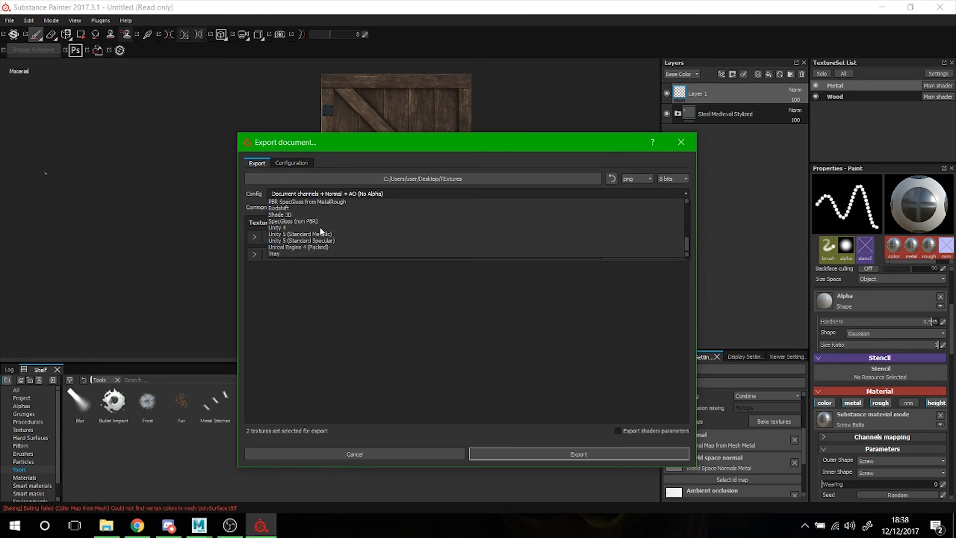
pyautogui.click(301, 247)
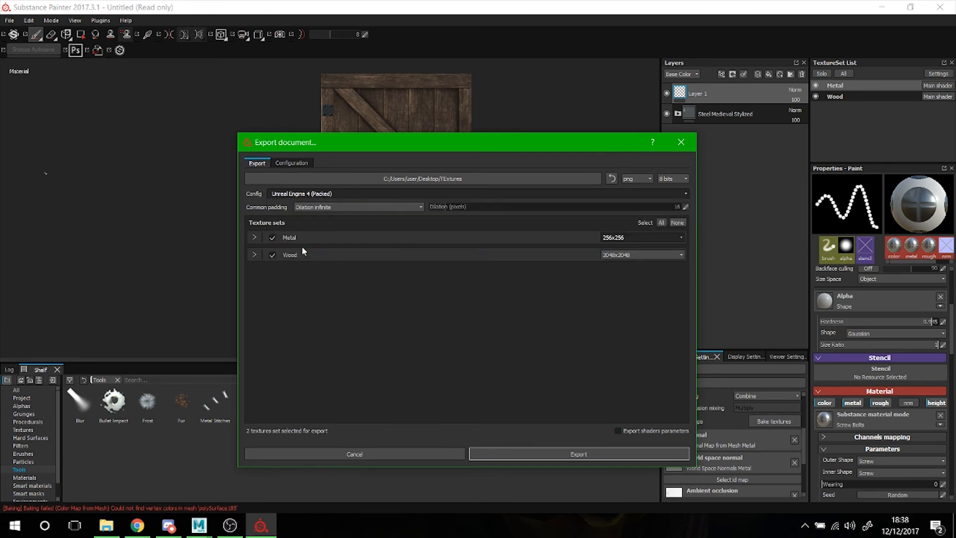
# Review the maps that the Unreal Engine 4 (Packed) configuration outputs for Metal and Wood
pyautogui.click(254, 238)
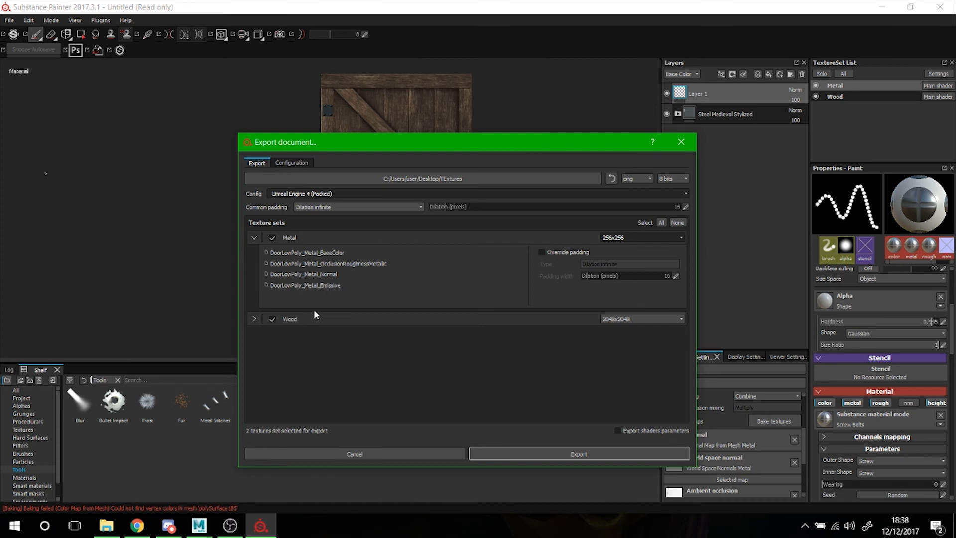
pyautogui.click(254, 319)
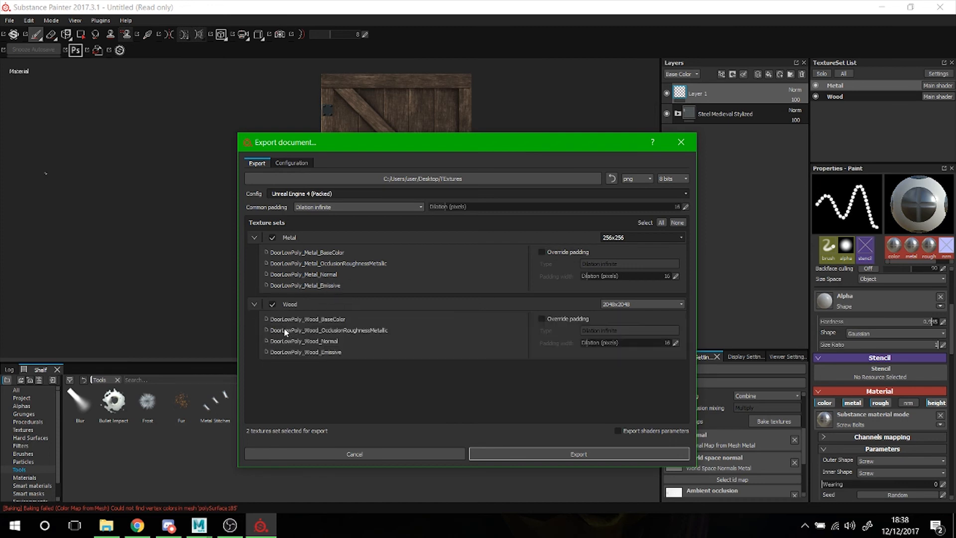
pyautogui.click(254, 304)
pyautogui.click(254, 238)
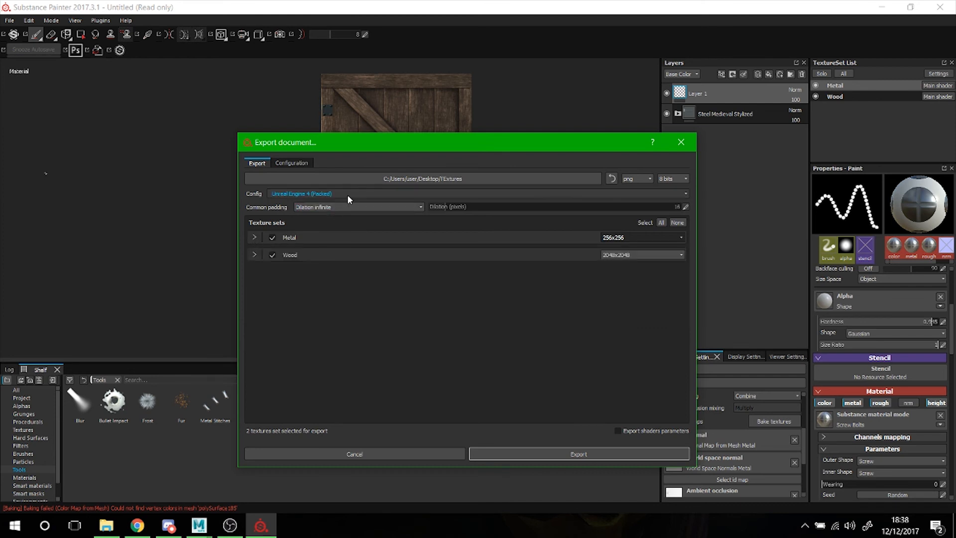
# Change the export configuration to Vray and review its output maps for the Metal texture set
pyautogui.click(348, 193)
pyautogui.scroll(-1, 349, 231)
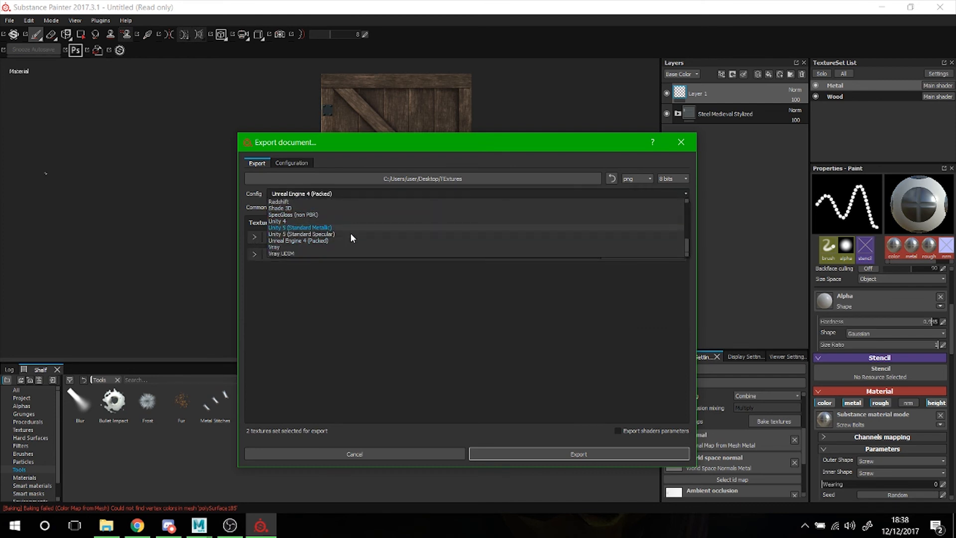
pyautogui.click(303, 248)
pyautogui.click(254, 237)
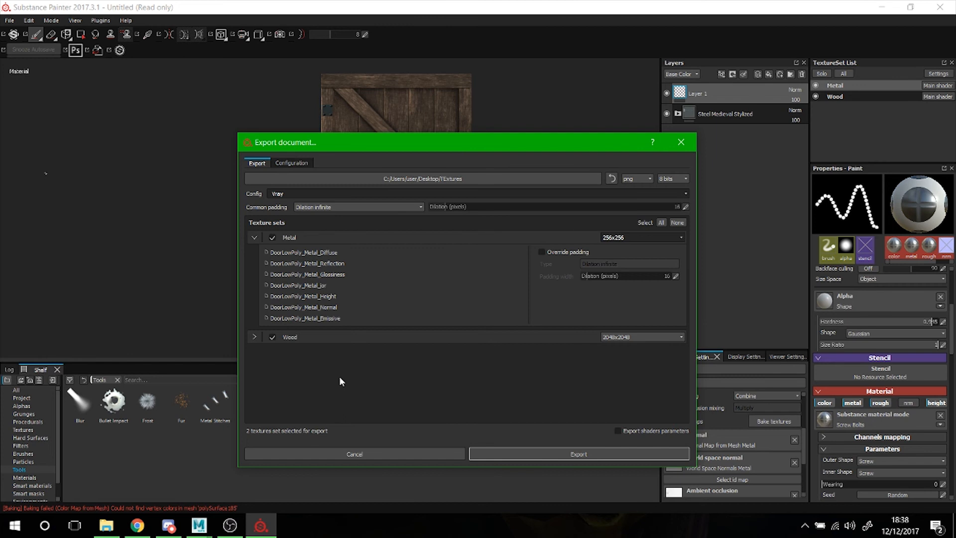
pyautogui.click(255, 238)
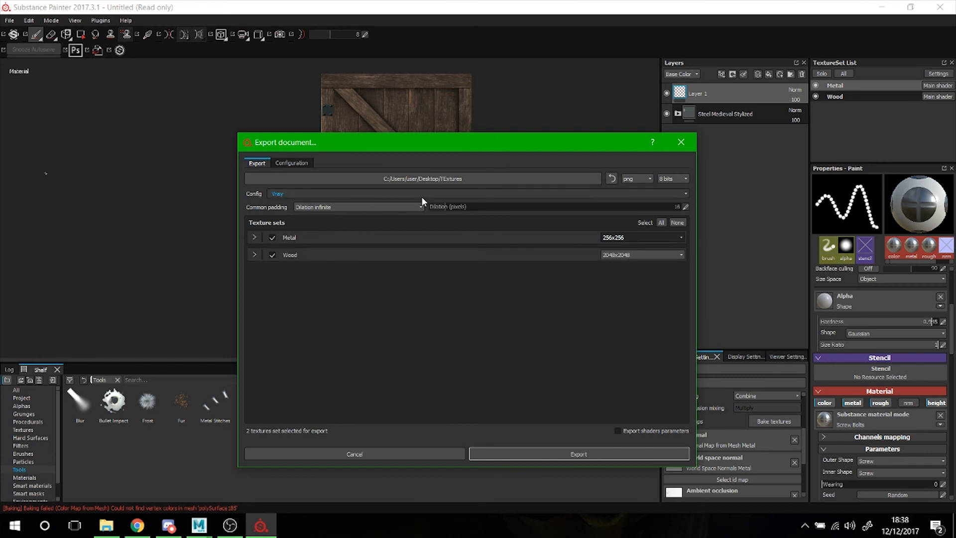
# Change the export configuration to Arnold 5 (AiStandard) and review its output maps for the Metal texture set
pyautogui.click(363, 192)
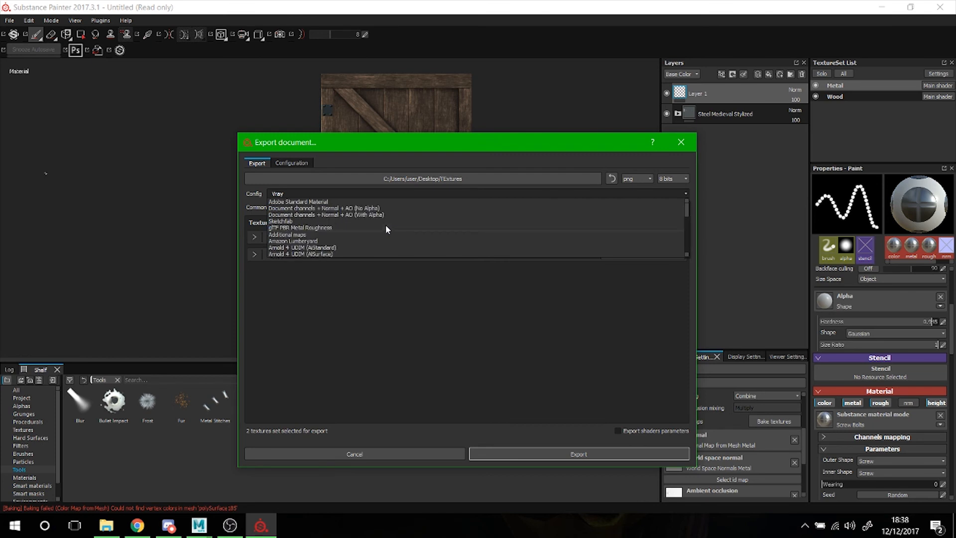
pyautogui.scroll(2, 329, 219)
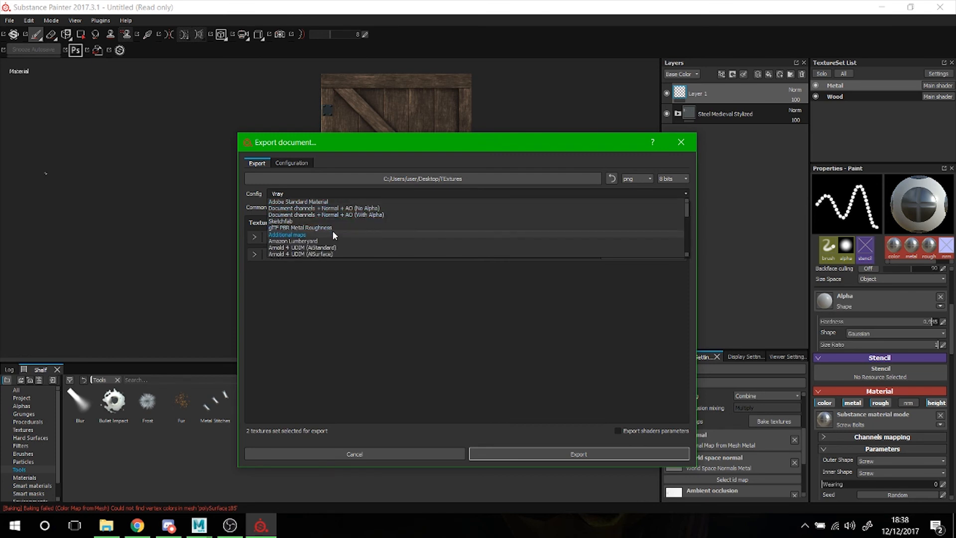
pyautogui.scroll(-1, 299, 232)
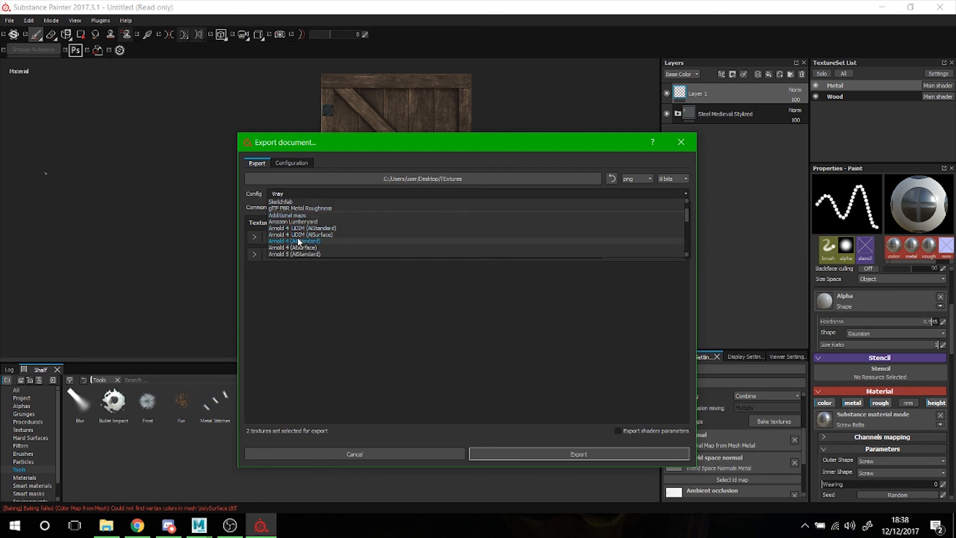
pyautogui.scroll(-1, 302, 243)
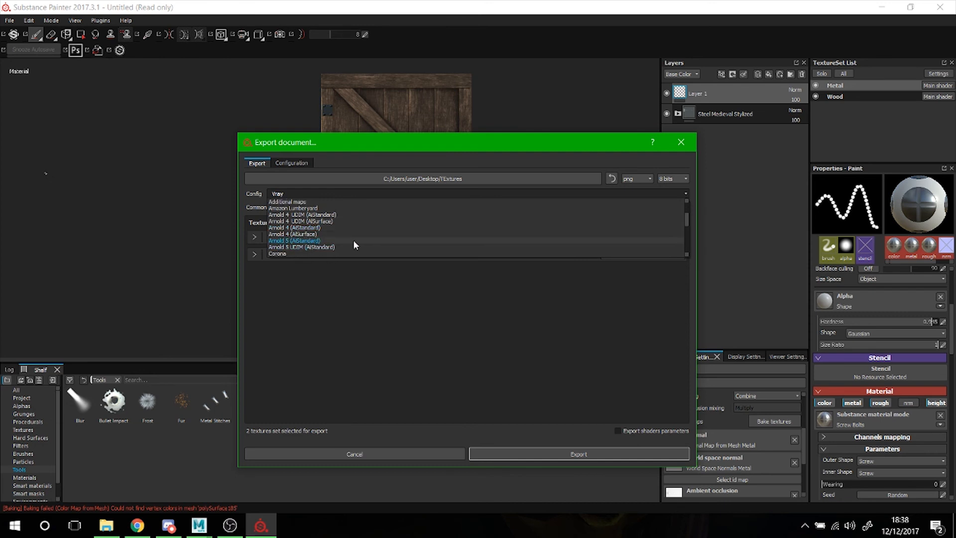
pyautogui.click(300, 241)
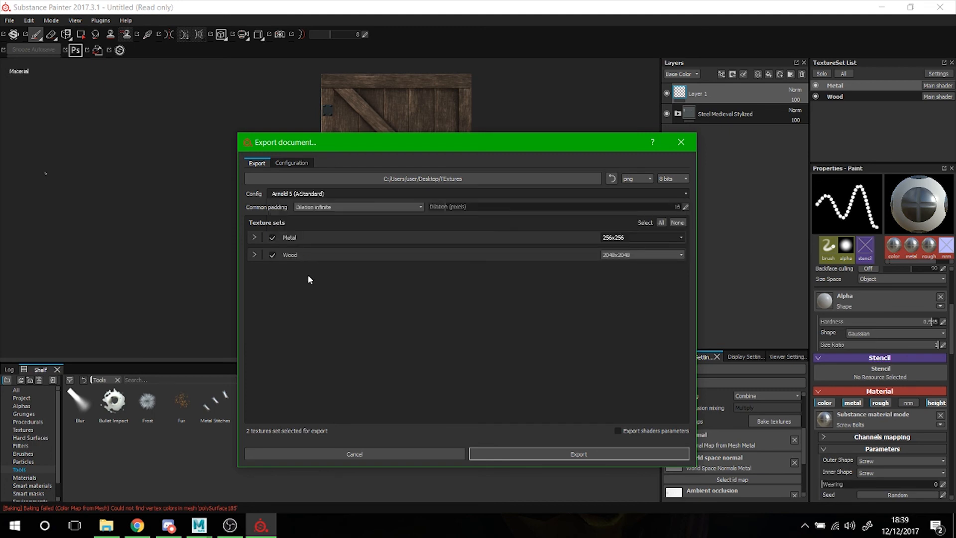
pyautogui.click(254, 238)
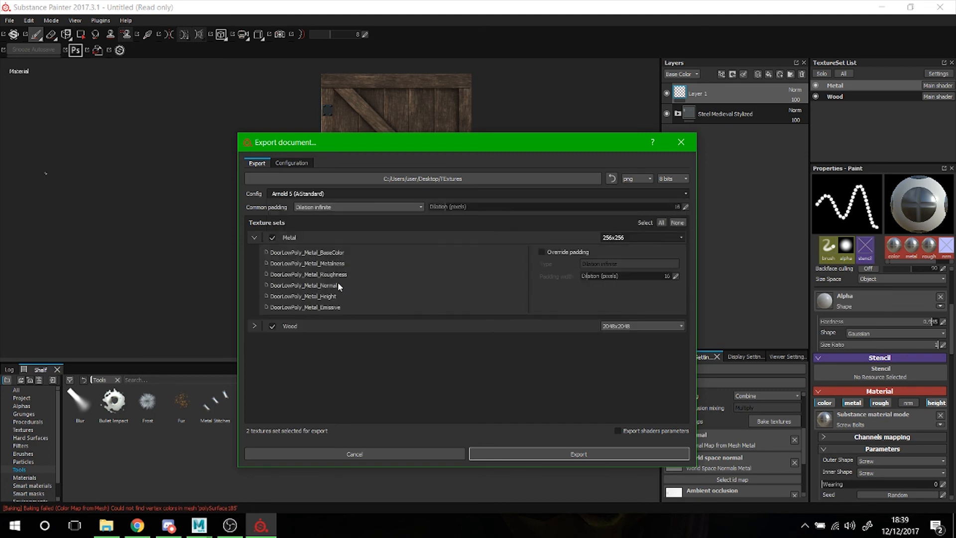
# Export the Metal and Wood textures and open the destination folder in a maximized window
pyautogui.click(557, 448)
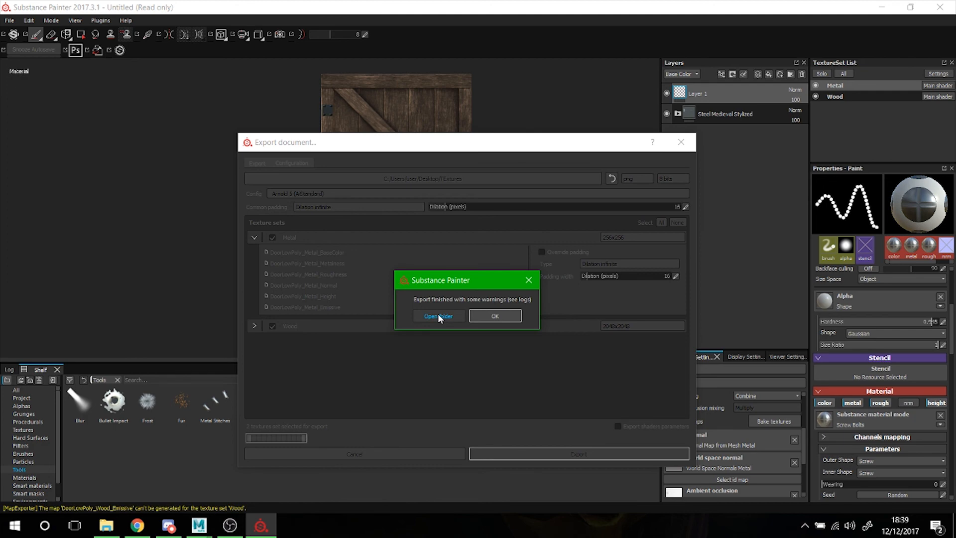
pyautogui.click(438, 315)
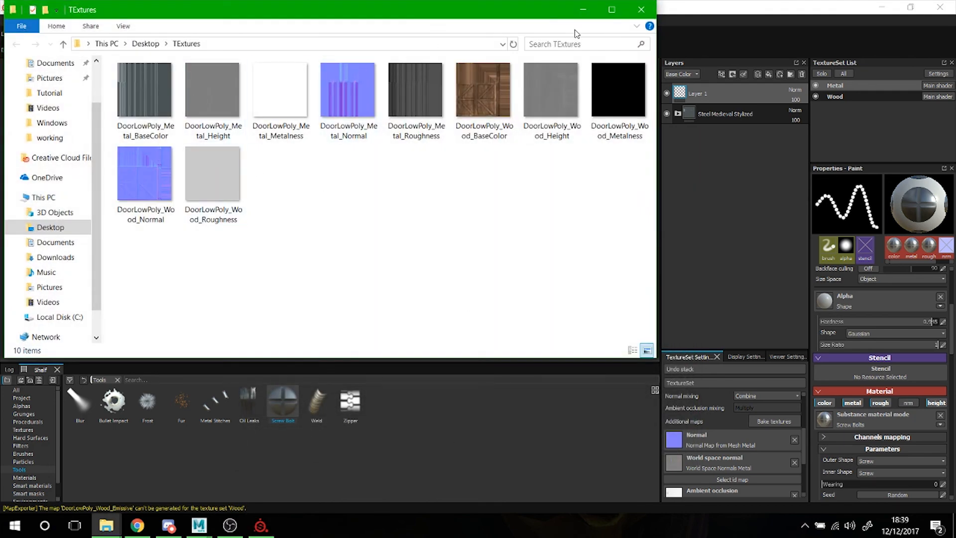
pyautogui.click(612, 10)
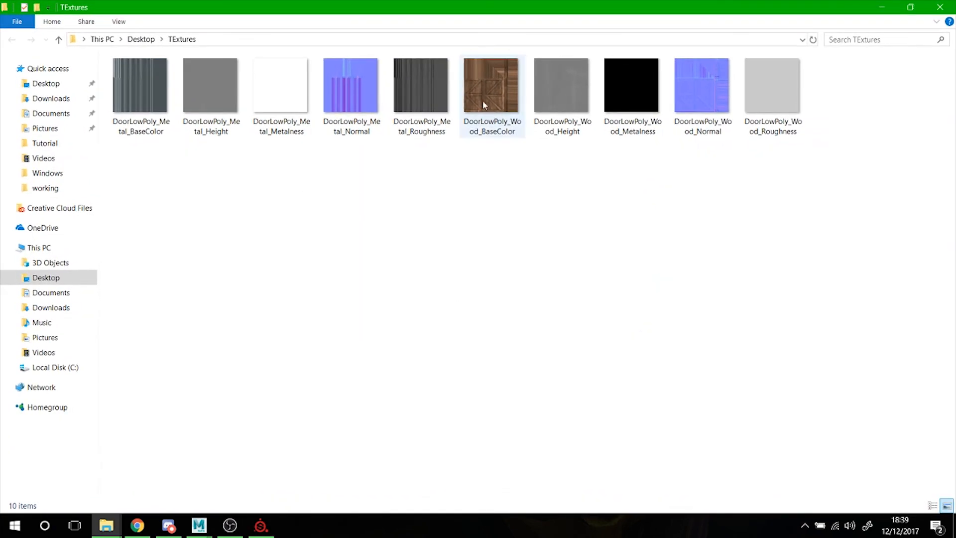
# Examine the exported Metal and Wood texture files in the TExtures folder
pyautogui.click(138, 133)
pyautogui.click(189, 128)
pyautogui.press('Right')
pyautogui.press('Right')
pyautogui.press('Right')
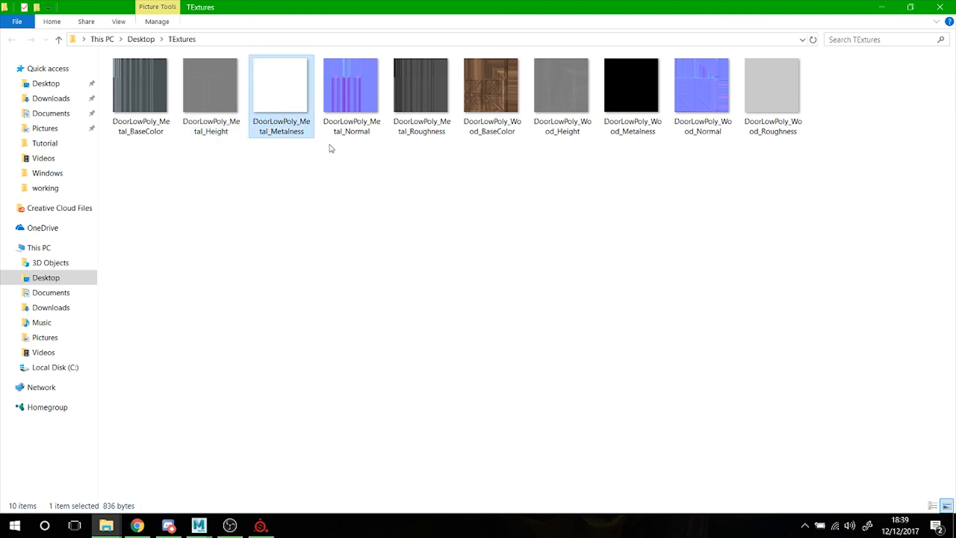
pyautogui.moveTo(416, 173); pyautogui.dragTo(122, 88)
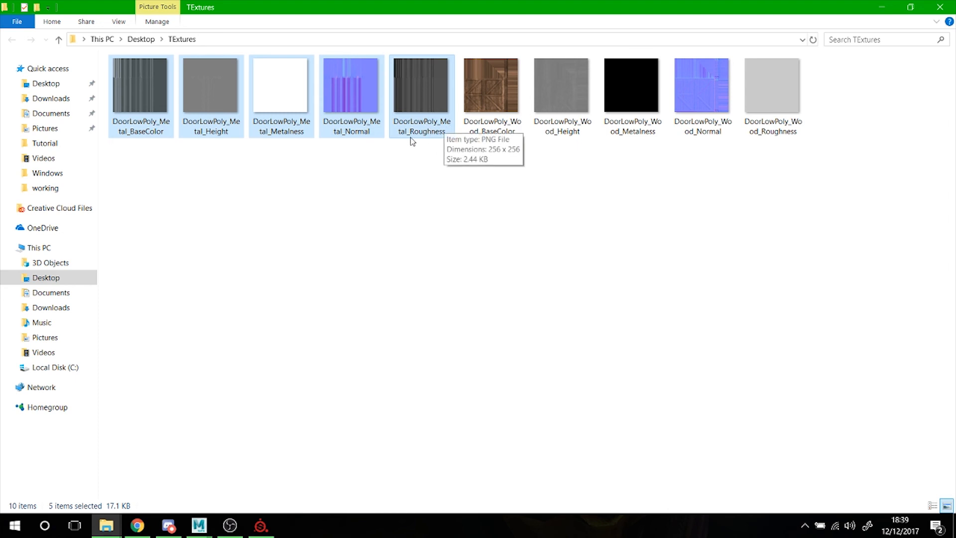
pyautogui.moveTo(490, 165); pyautogui.dragTo(808, 94)
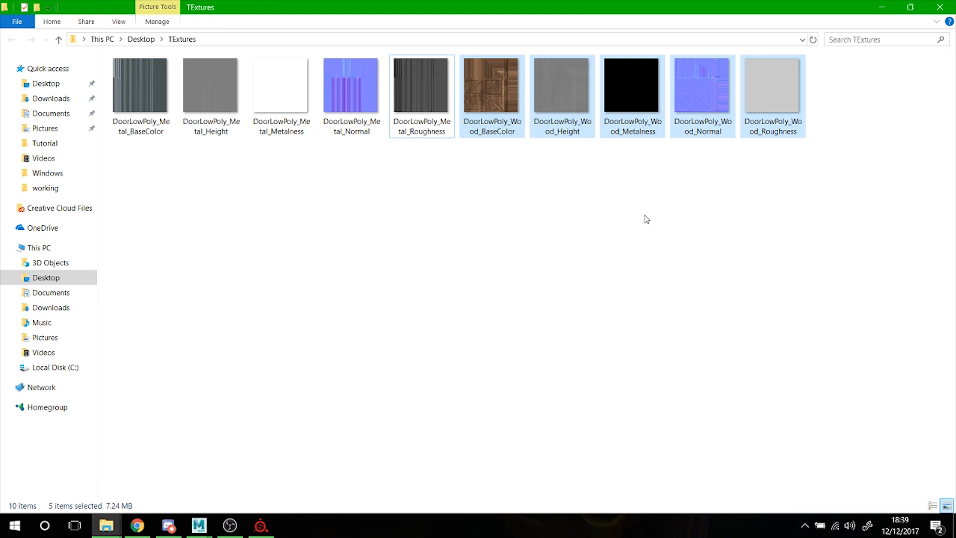
pyautogui.click(557, 363)
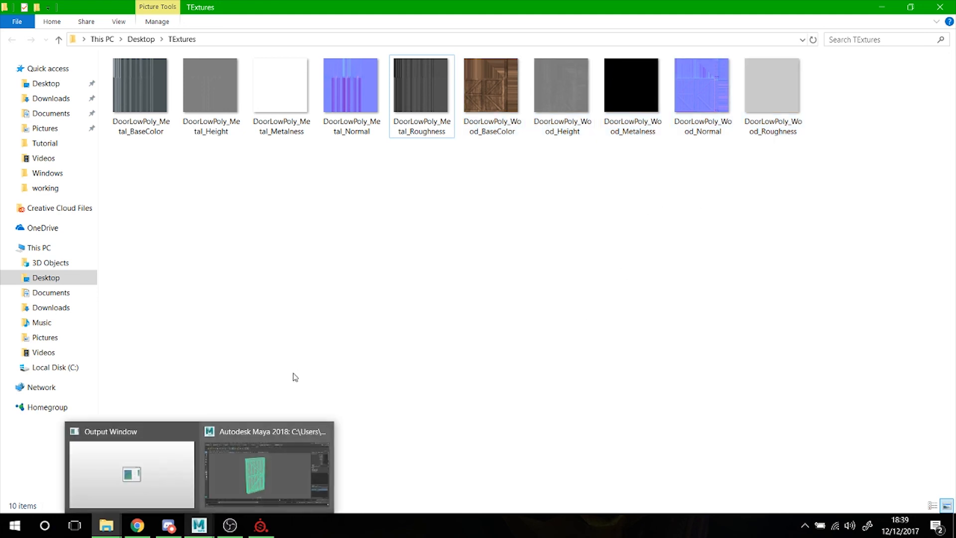
pyautogui.moveTo(405, 176); pyautogui.dragTo(260, 55)
pyautogui.click(237, 183)
# Switch to Maya, dismiss the material assignment window and open Hypershade
pyautogui.moveTo(211, 520)
pyautogui.click(252, 474)
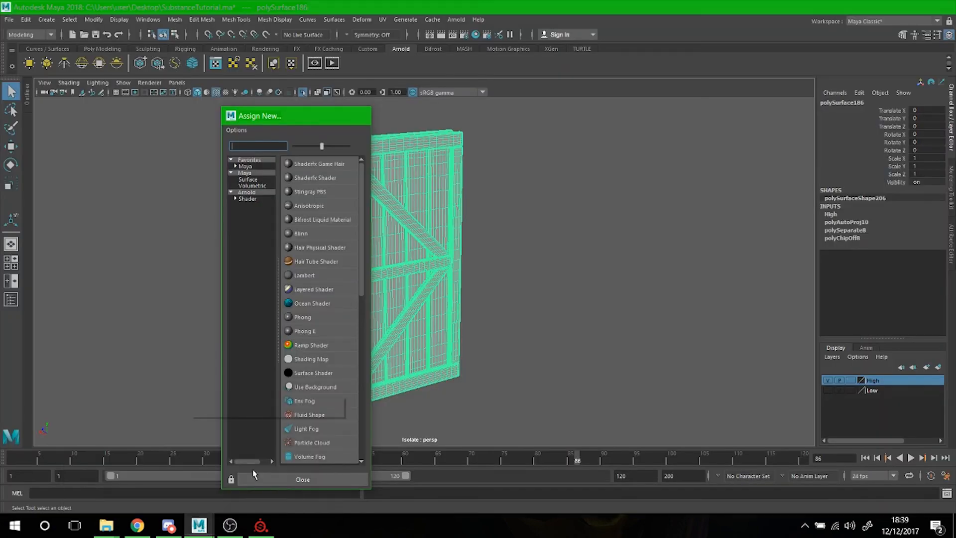
pyautogui.click(376, 142)
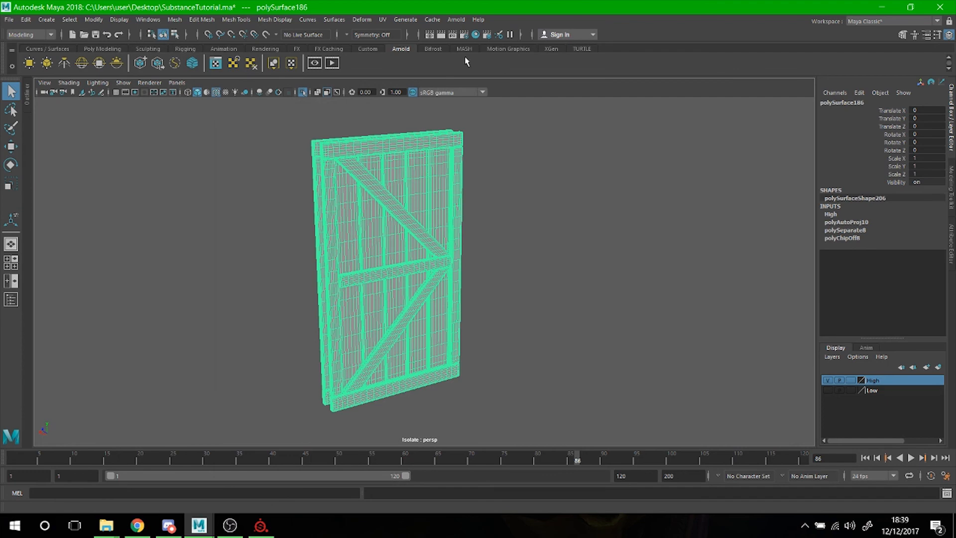
pyautogui.click(475, 34)
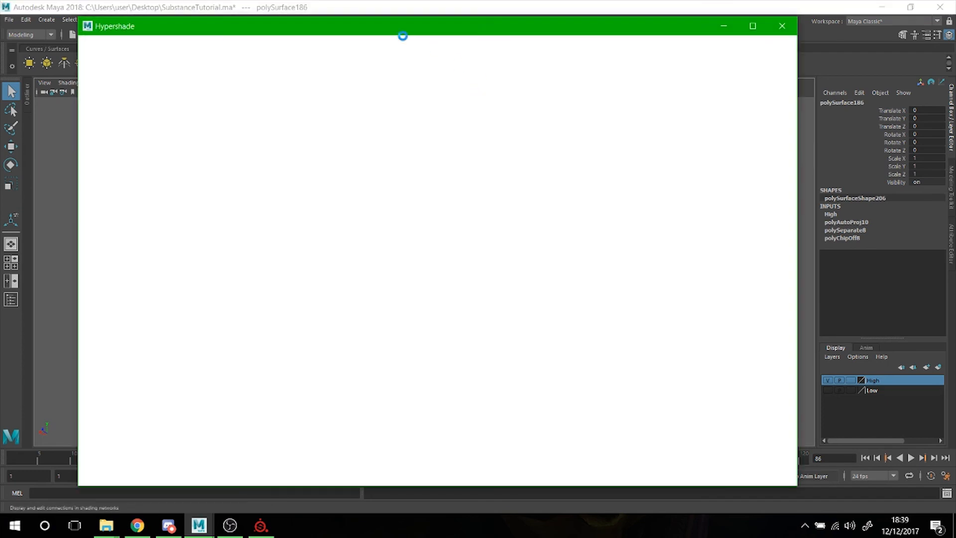
# Connect a File texture to the Color attribute of the Metal material
pyautogui.scroll(-2, 367, 252)
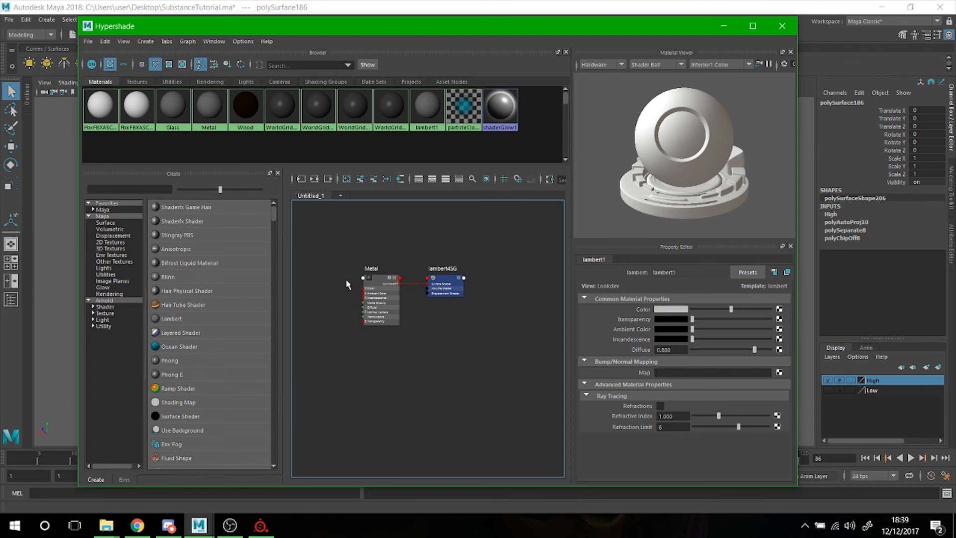
pyautogui.scroll(3, 348, 285)
pyautogui.click(359, 295)
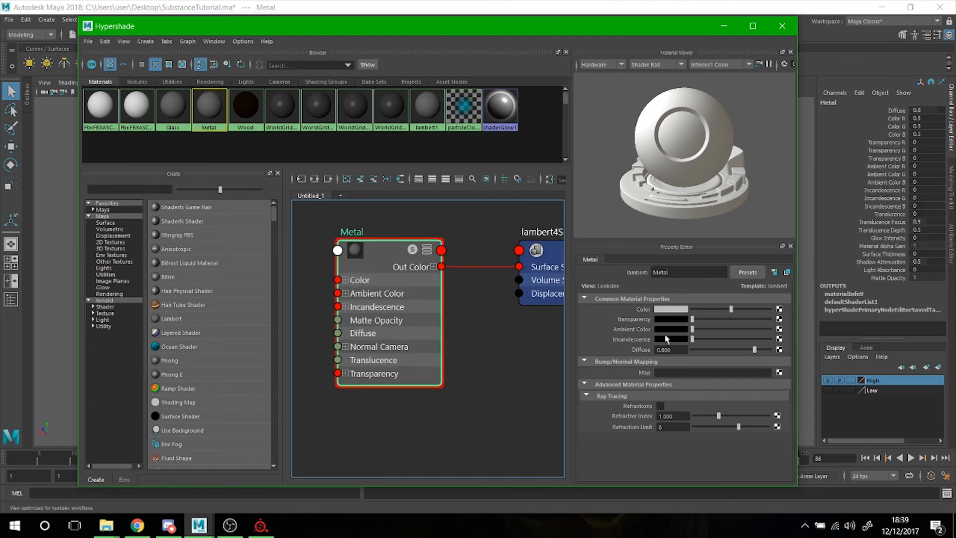
pyautogui.click(780, 311)
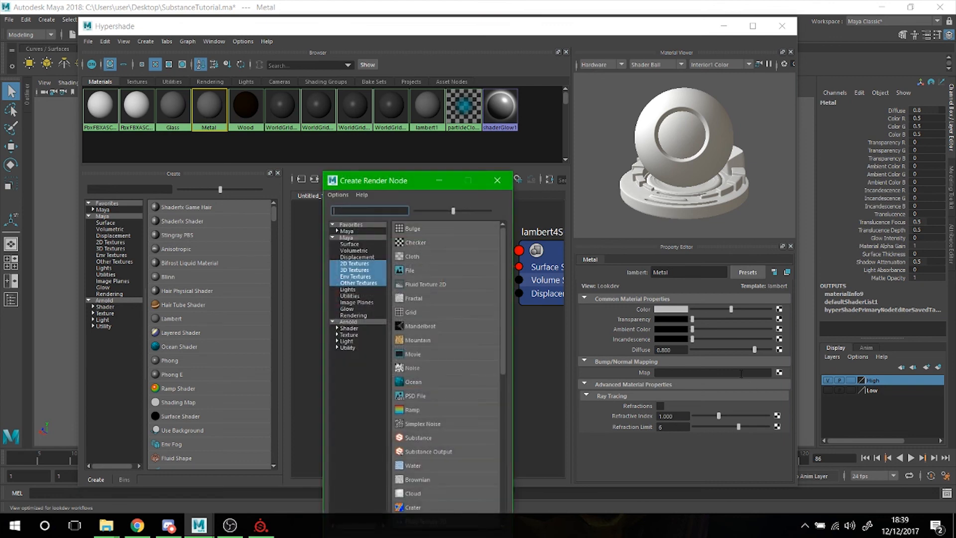
pyautogui.click(417, 277)
pyautogui.scroll(-2, 429, 335)
pyautogui.scroll(1, 429, 334)
pyautogui.scroll(-1, 429, 335)
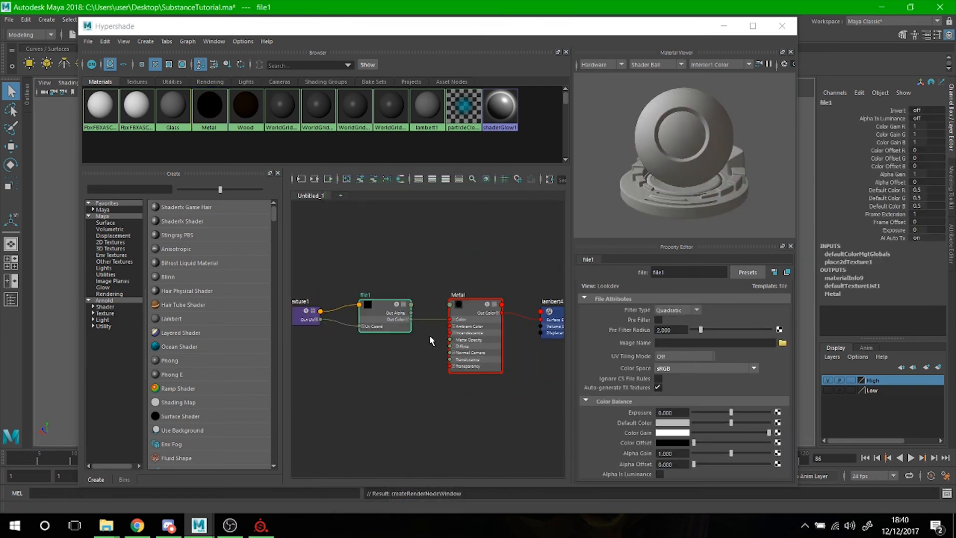
# Browse the Desktop for the image of the Metal material's file texture
pyautogui.click(390, 330)
pyautogui.click(782, 343)
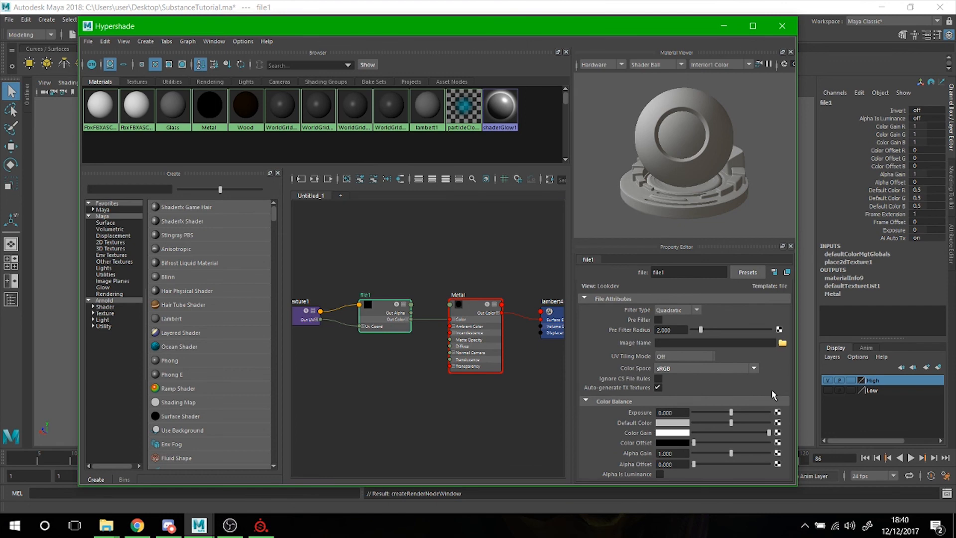
pyautogui.click(338, 145)
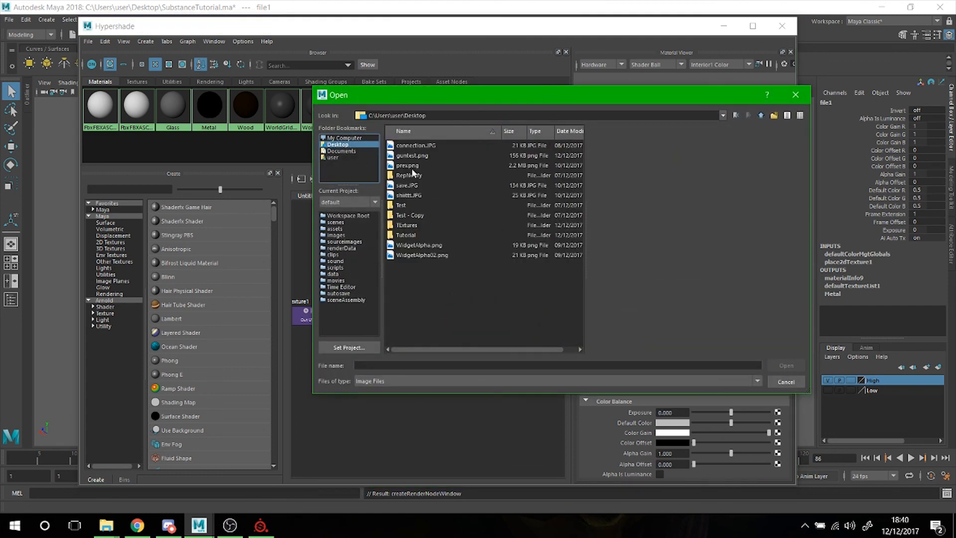
pyautogui.doubleClick(406, 235)
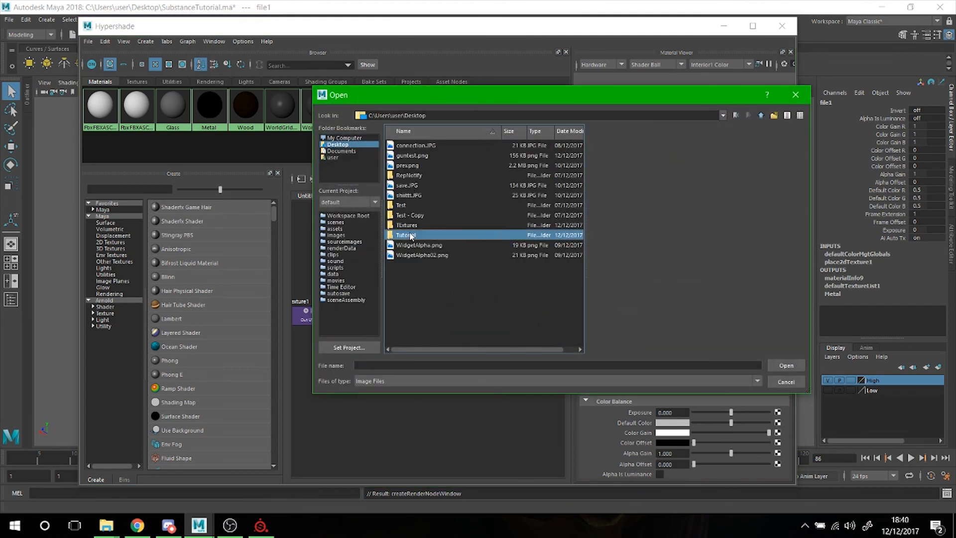
pyautogui.press('BackSpace')
pyautogui.doubleClick(412, 235)
pyautogui.press('BackSpace')
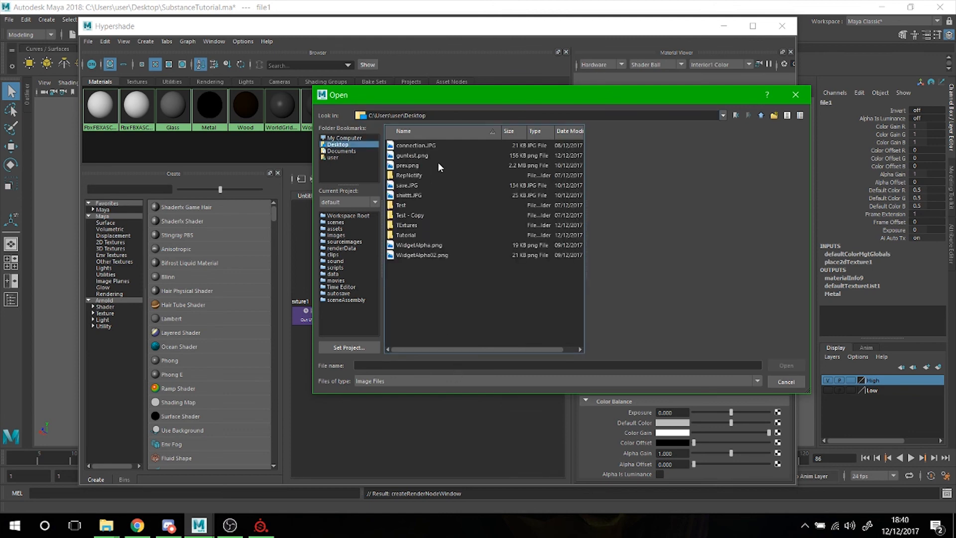
# Load DoorLowPoly_Metal_BaseColor.png from the TExtures folder into the file texture and reselect the Metal material
pyautogui.doubleClick(407, 225)
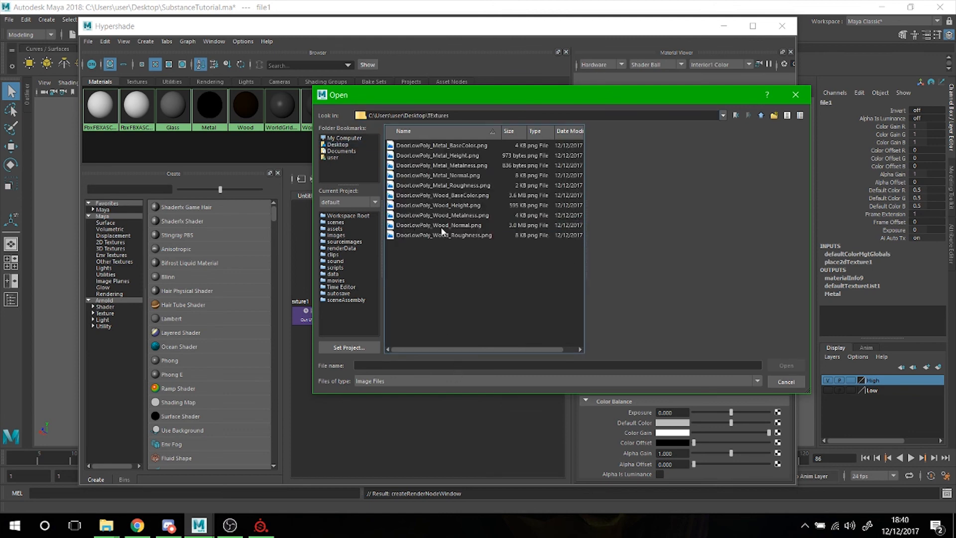
pyautogui.click(453, 146)
pyautogui.click(780, 364)
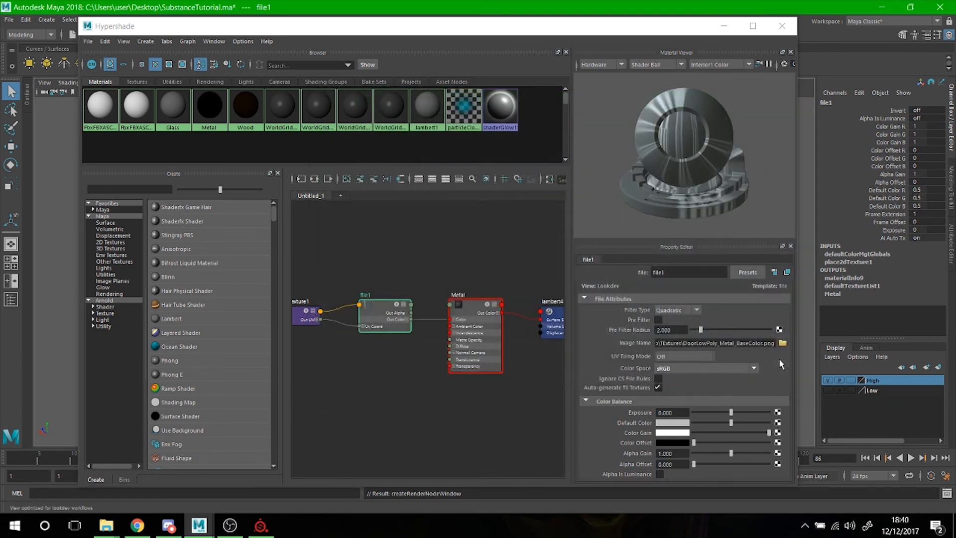
pyautogui.click(471, 334)
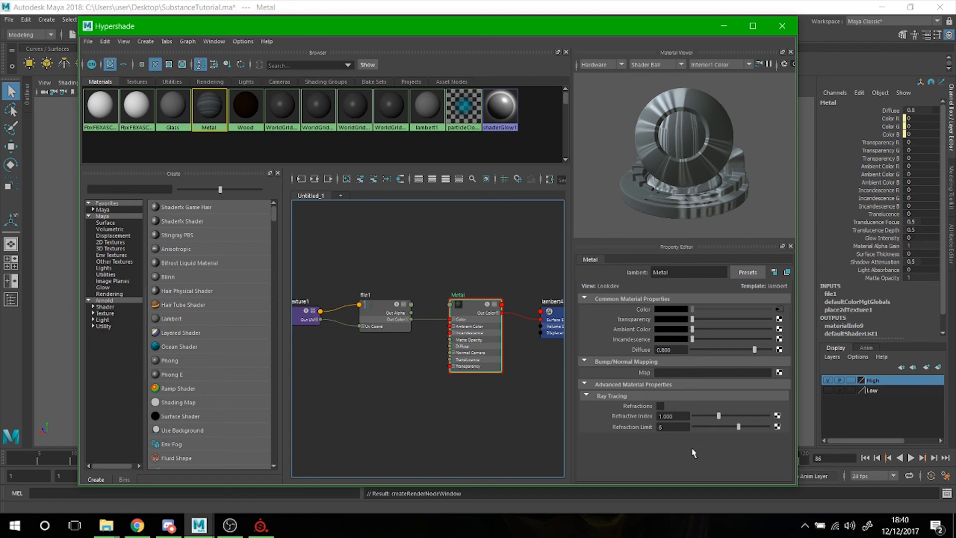
# Graph the Wood material's network and connect a File texture to its Color attribute
pyautogui.click(245, 113)
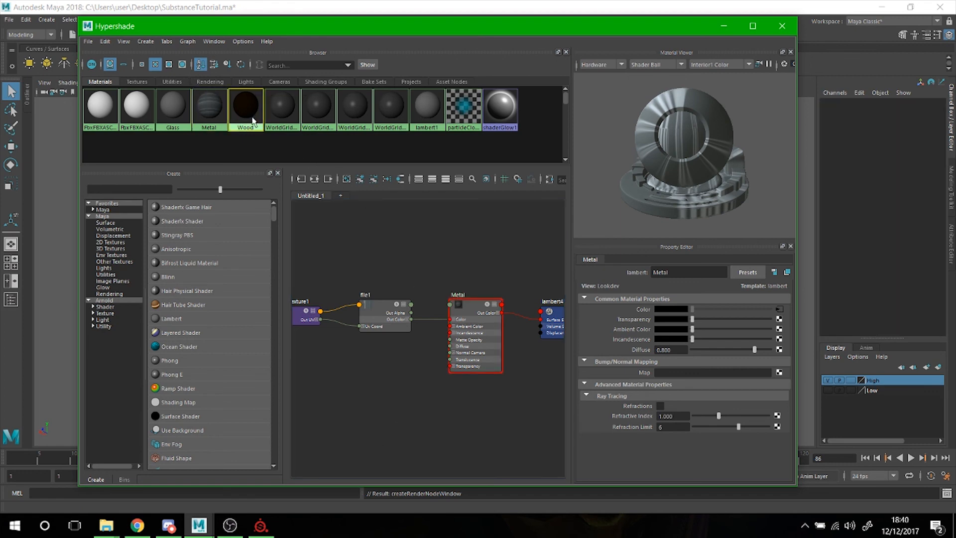
pyautogui.rightClick(245, 118)
pyautogui.click(244, 142)
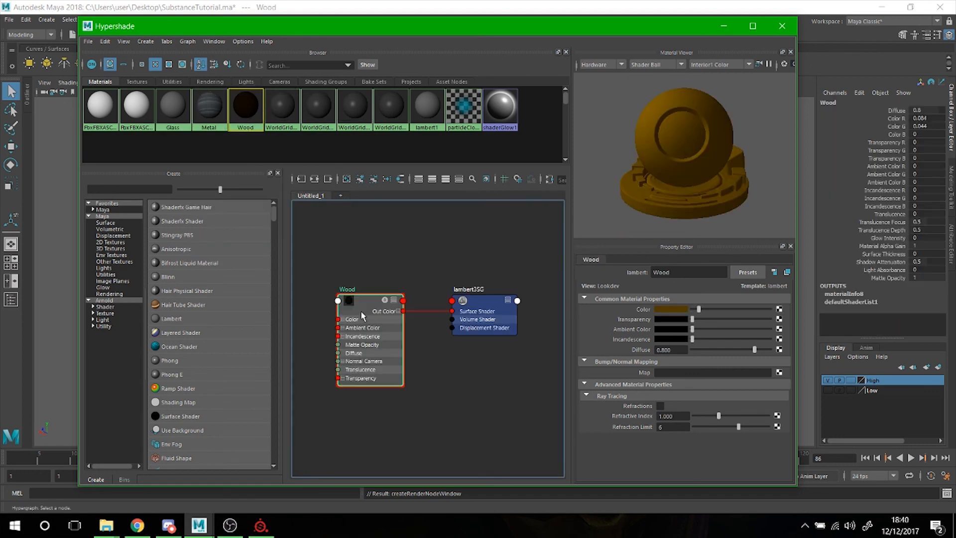
pyautogui.click(779, 309)
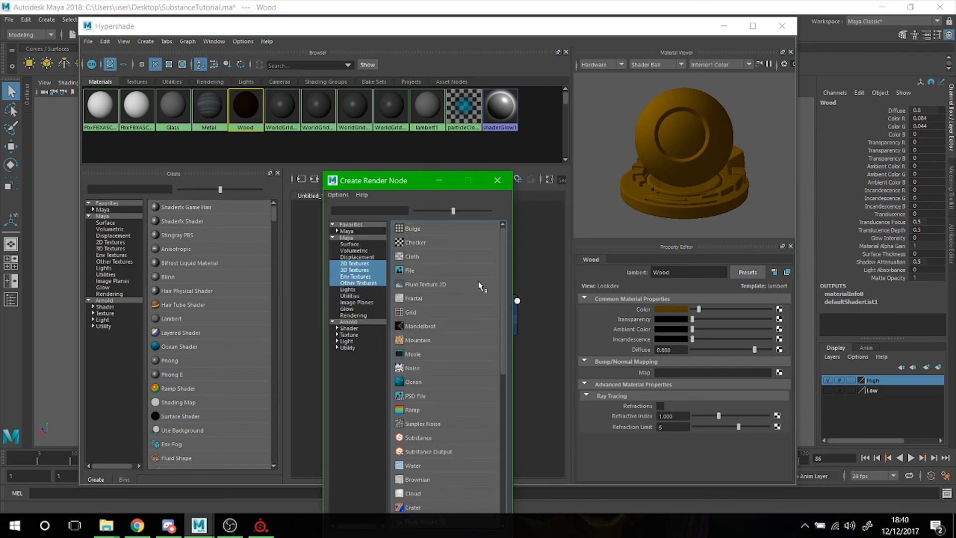
pyautogui.click(418, 275)
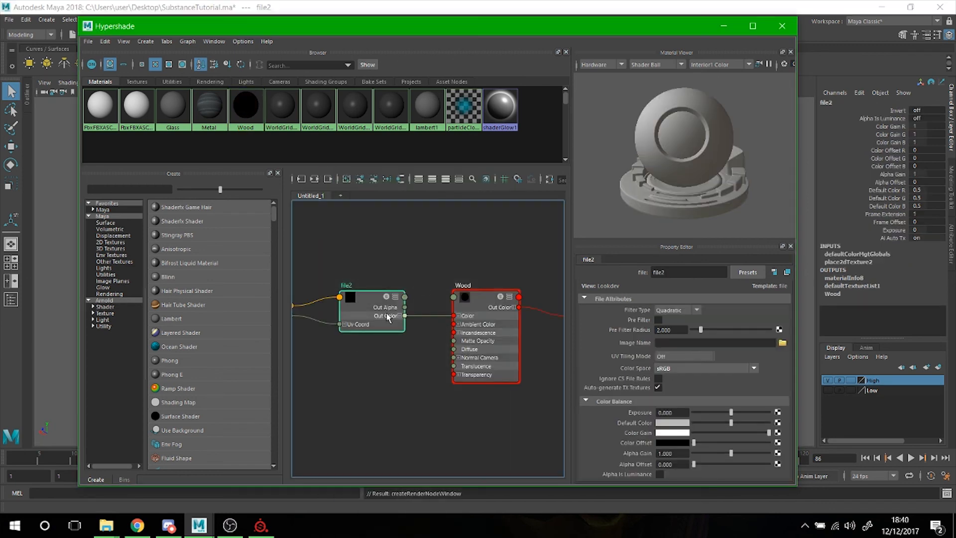
# Load DoorLowPoly_Wood_BaseColor.png as the image of the Wood material's file texture
pyautogui.click(783, 344)
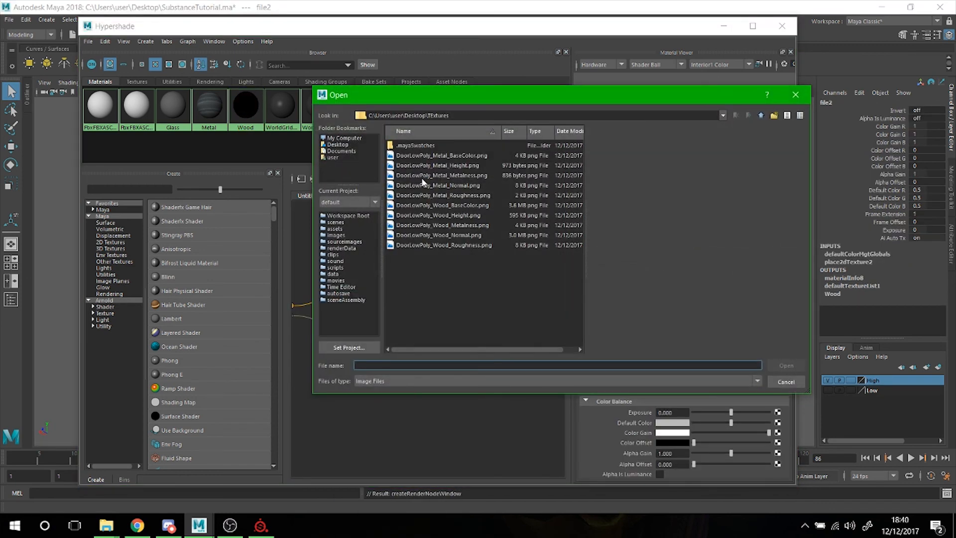
pyautogui.click(453, 208)
pyautogui.click(786, 366)
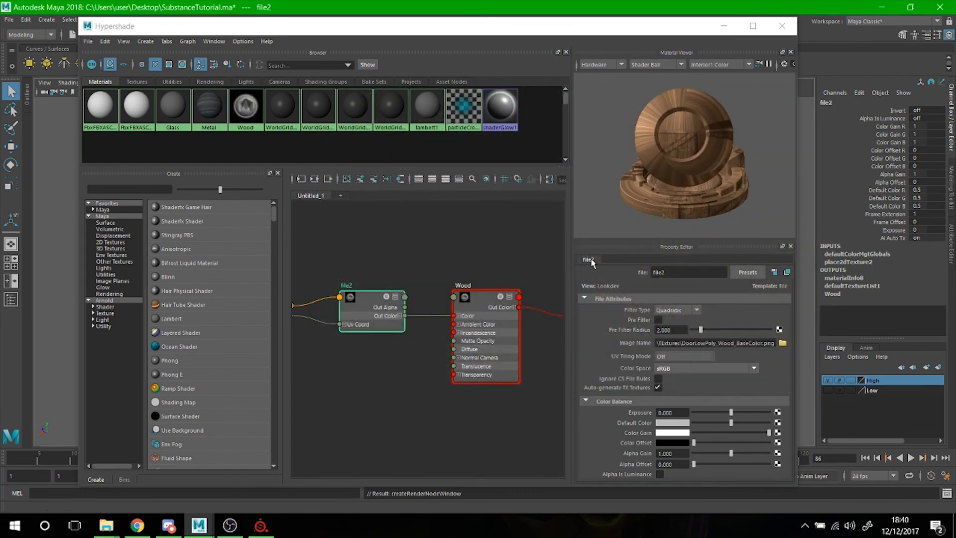
# Minimize Hypershade, then show the Low display layer and hide the High layer
pyautogui.moveTo(679, 29); pyautogui.dragTo(627, 347)
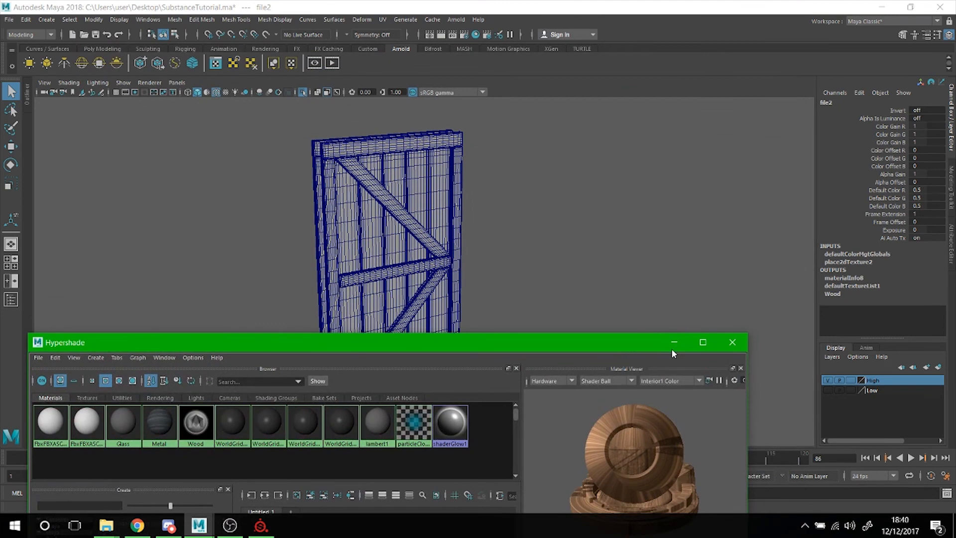
pyautogui.click(672, 348)
pyautogui.click(828, 390)
pyautogui.click(828, 380)
# Turn on textured display in the viewport and frame the low-poly door
pyautogui.keyDown('alt'); pyautogui.moveTo(395, 166); pyautogui.dragTo(483, 224); pyautogui.keyUp('alt')
pyautogui.click(226, 92)
pyautogui.press('f')
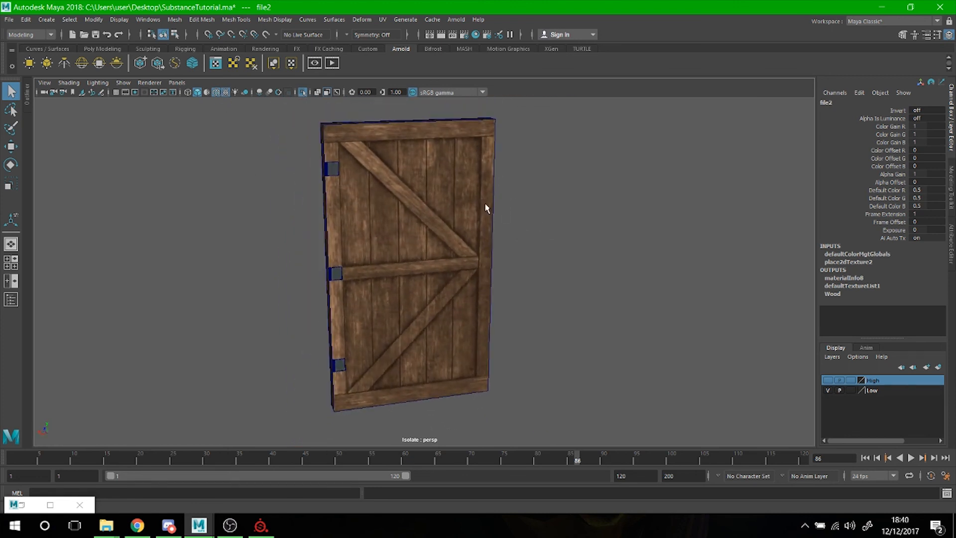
pyautogui.scroll(1, 462, 156)
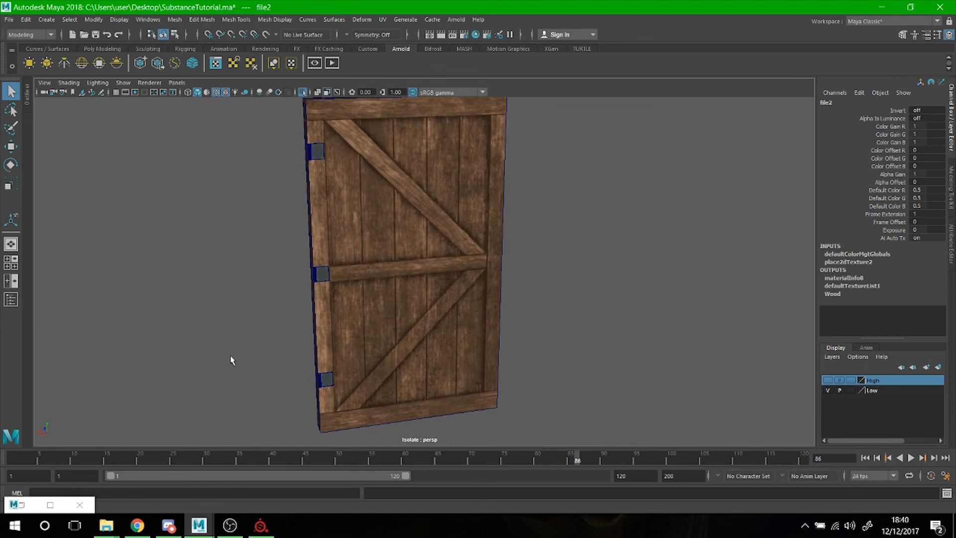
pyautogui.moveTo(254, 530)
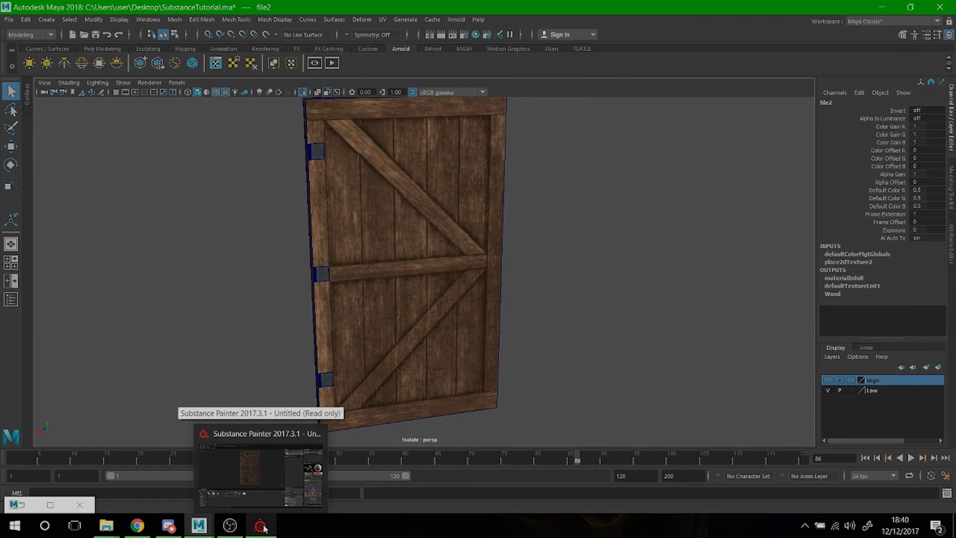